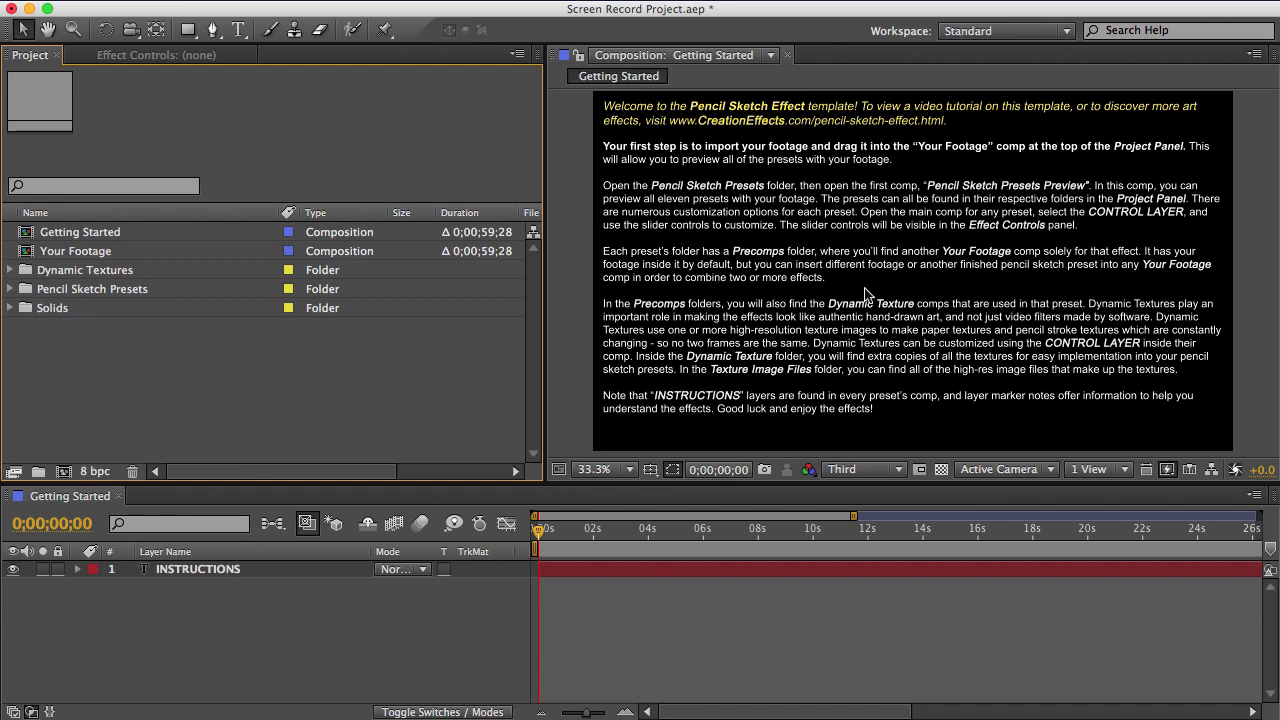
Close the Getting Started timeline and briefly check the Effect Controls panel and Window menu
left_click(118, 496)
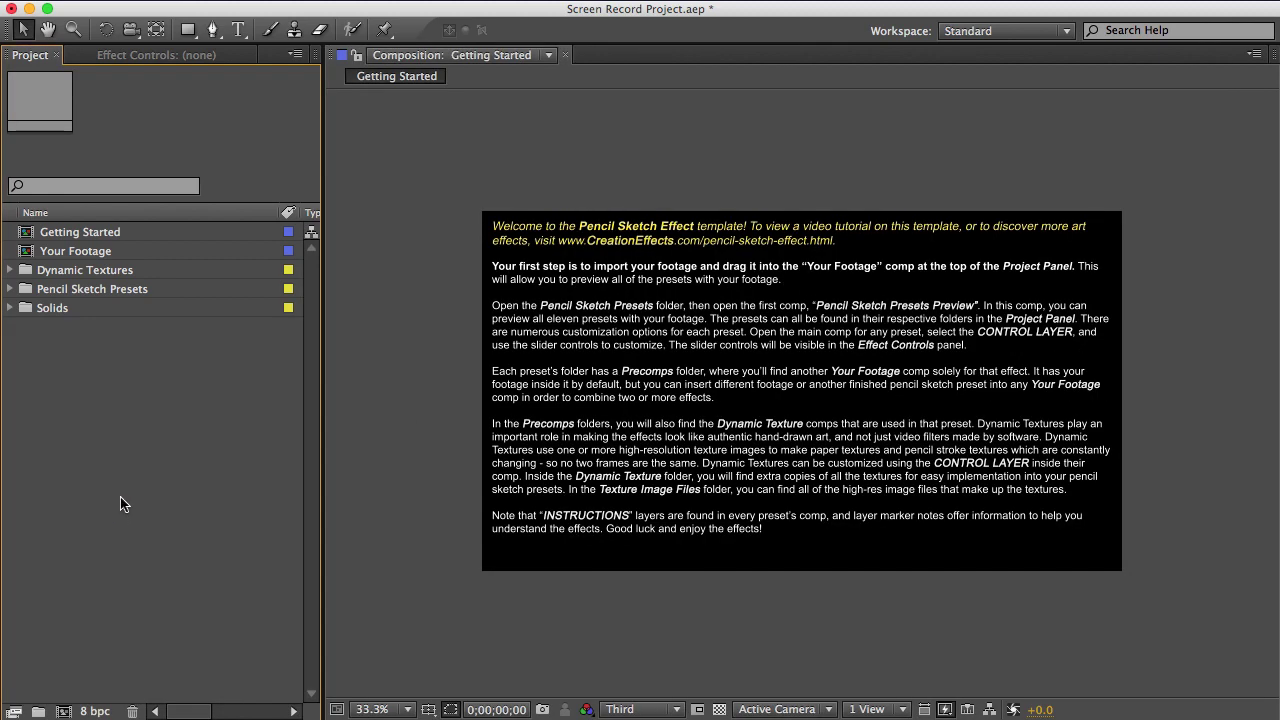
left_click(118, 58)
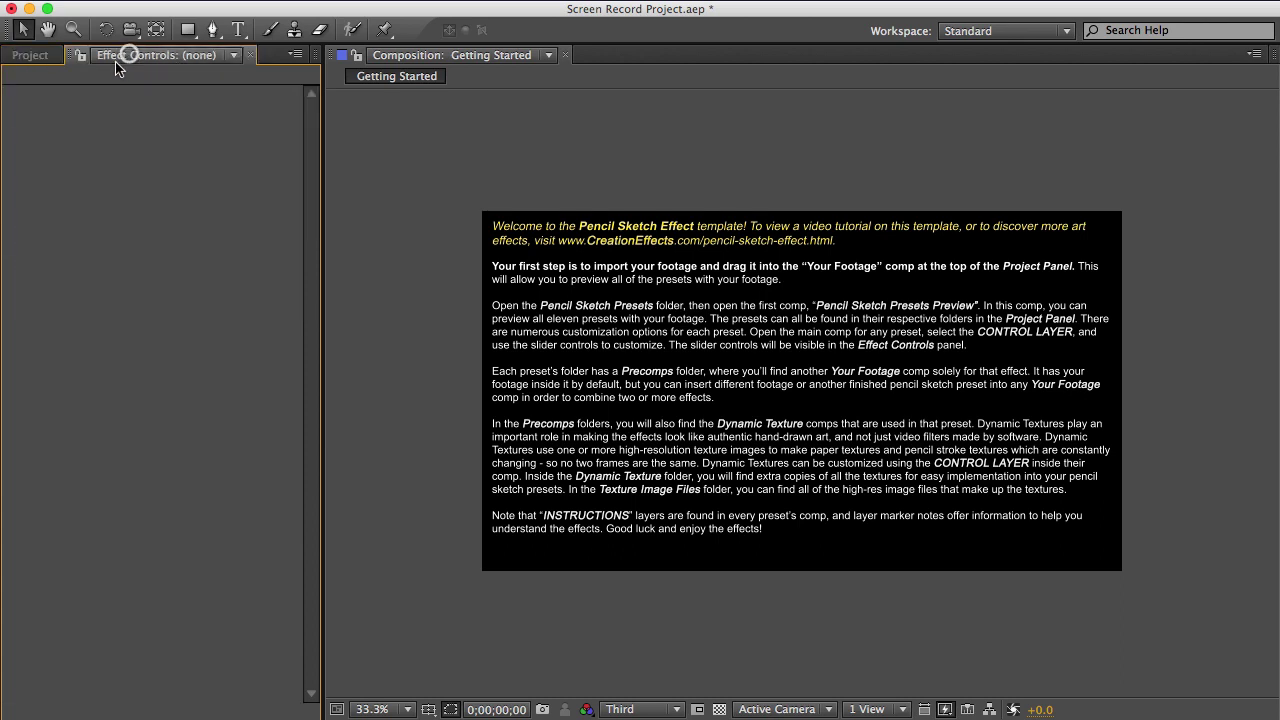
left_click(455, 0)
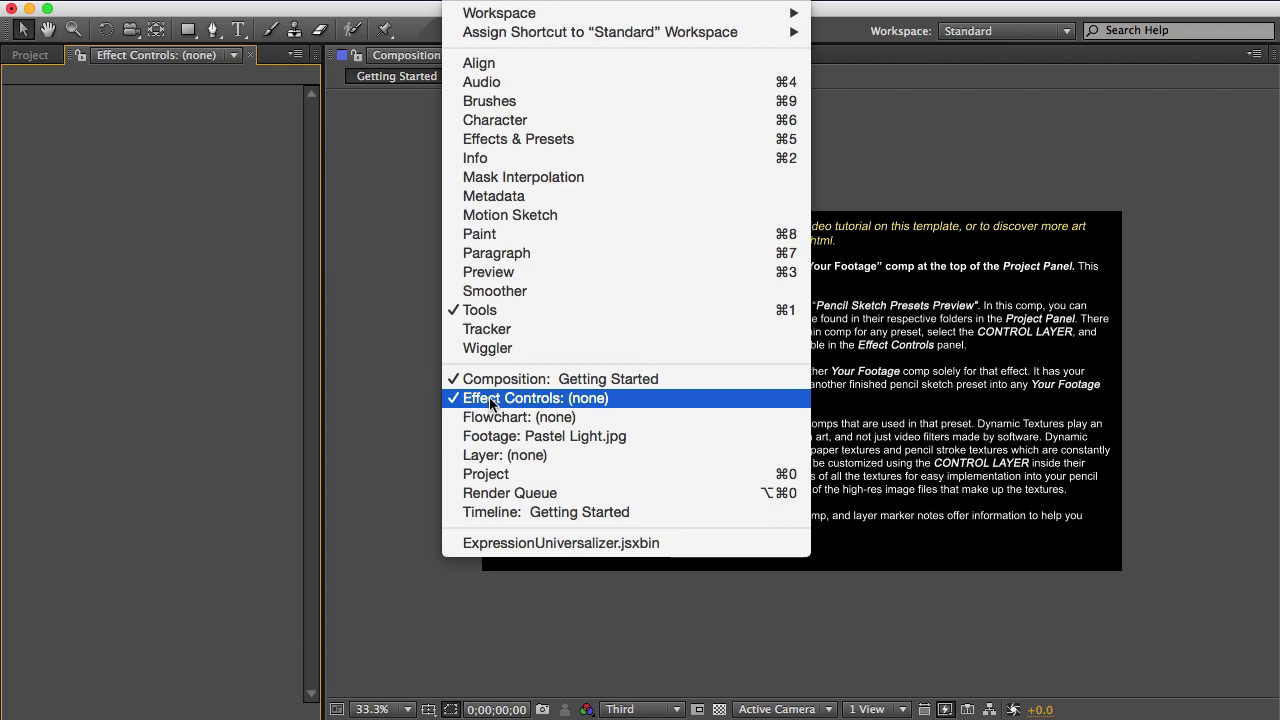
left_click(60, 172)
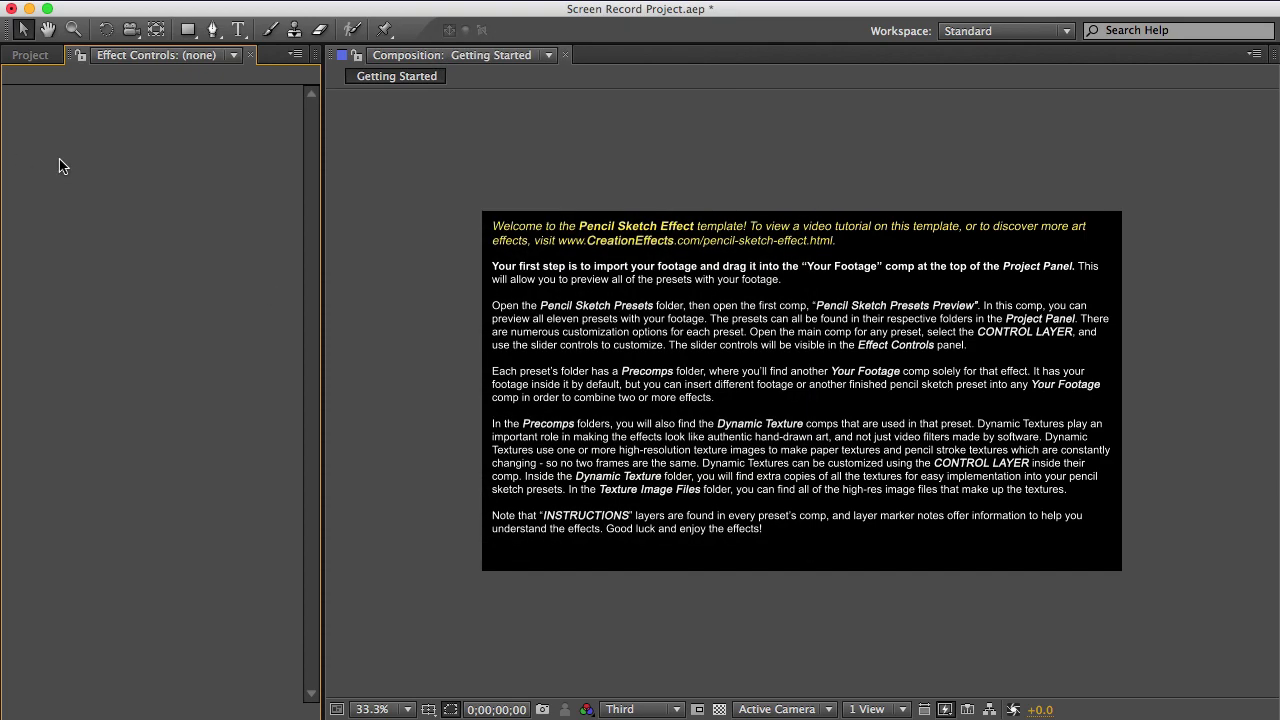
left_click(298, 56)
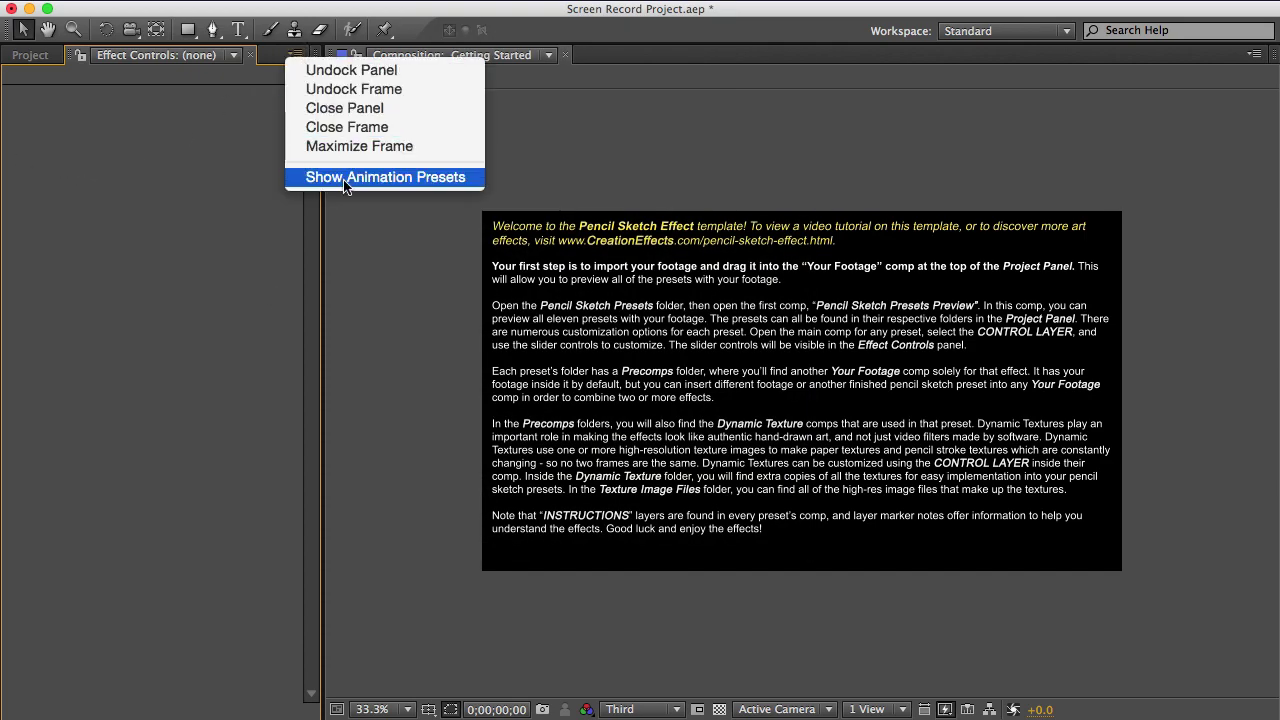
left_click(151, 127)
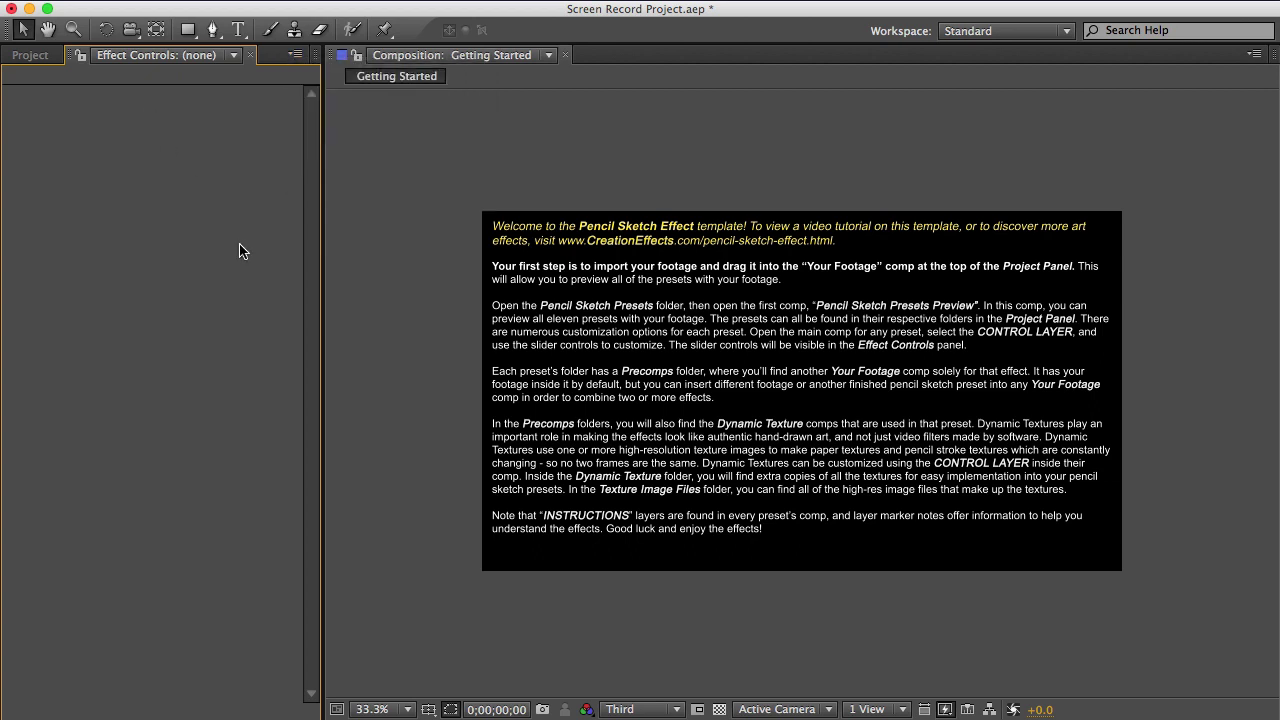
Return to the Project panel and select the Your Footage comp
left_click(32, 56)
left_click(112, 356)
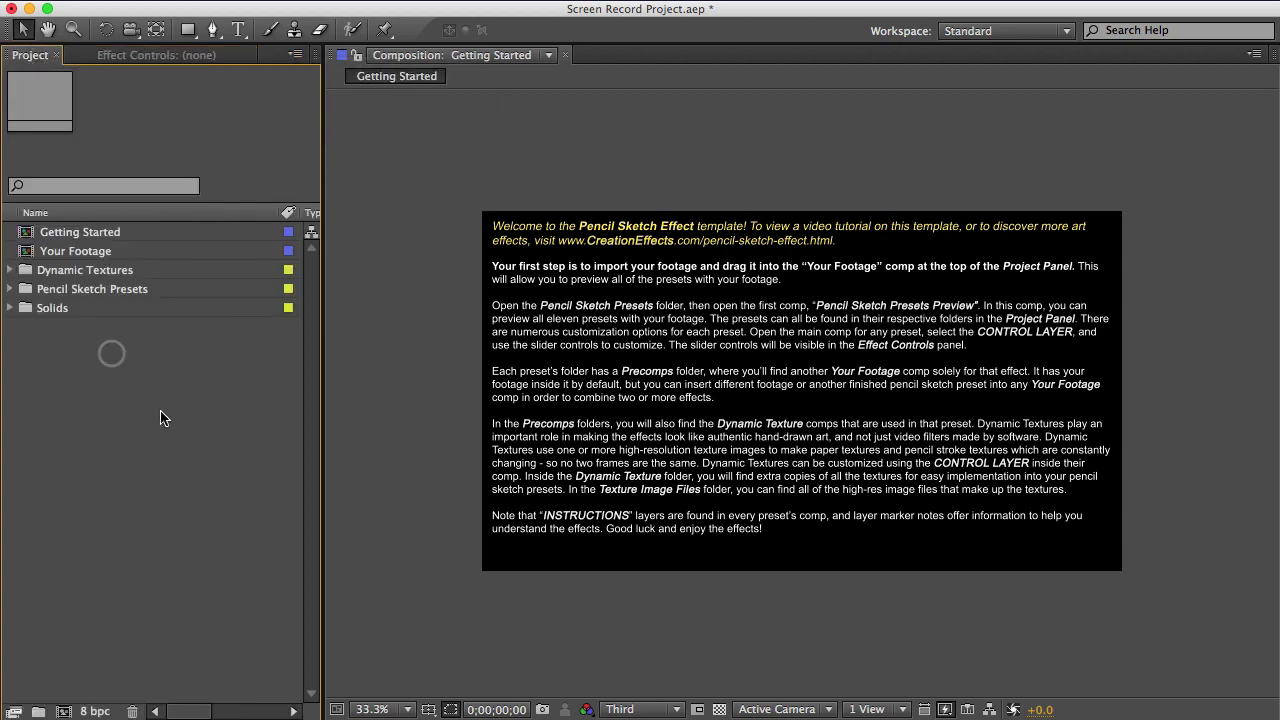
left_click(72, 252)
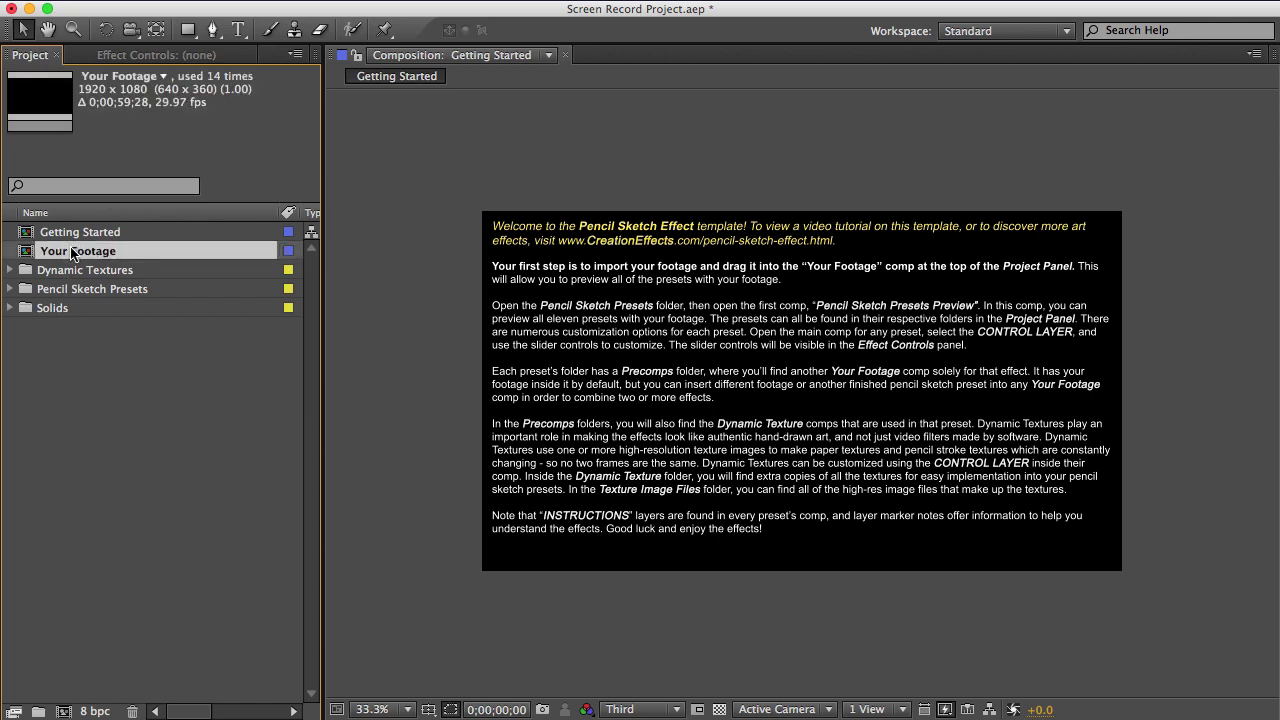
Import the Cat.mov clip into the project via File > Import > File
left_click(96, 374)
left_click(28, 3)
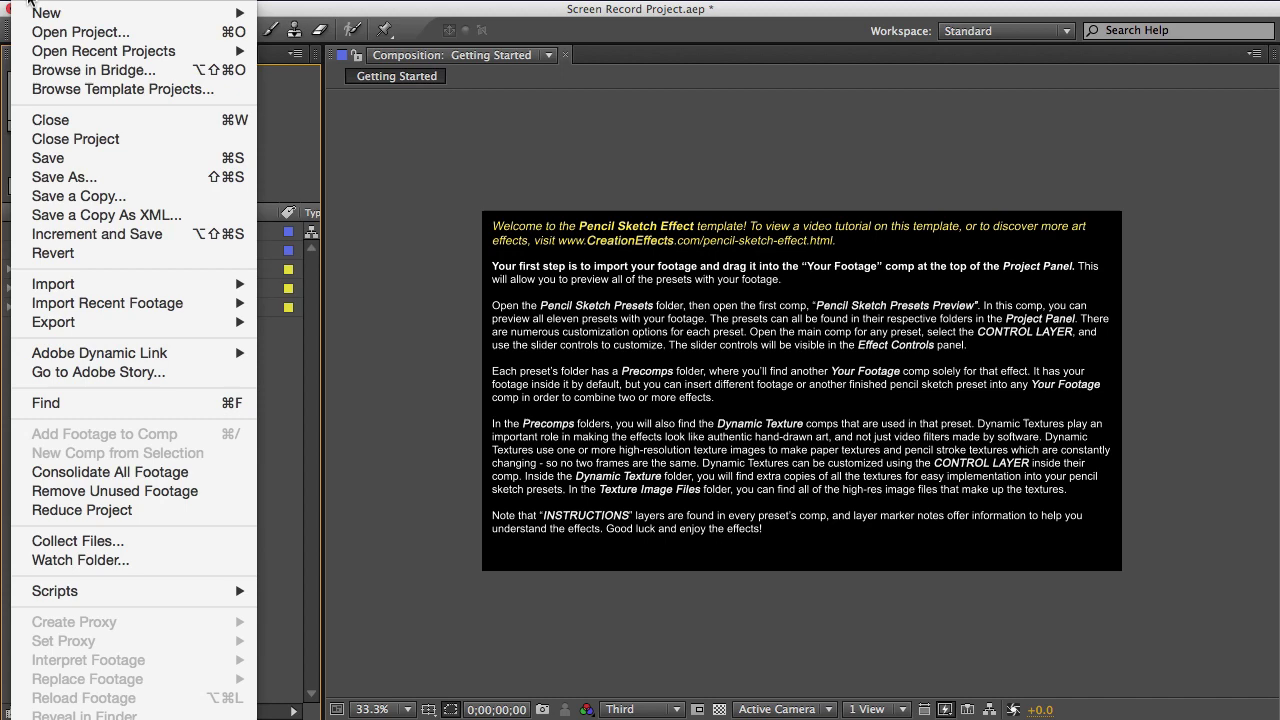
mouse_move(84, 287)
left_click(292, 288)
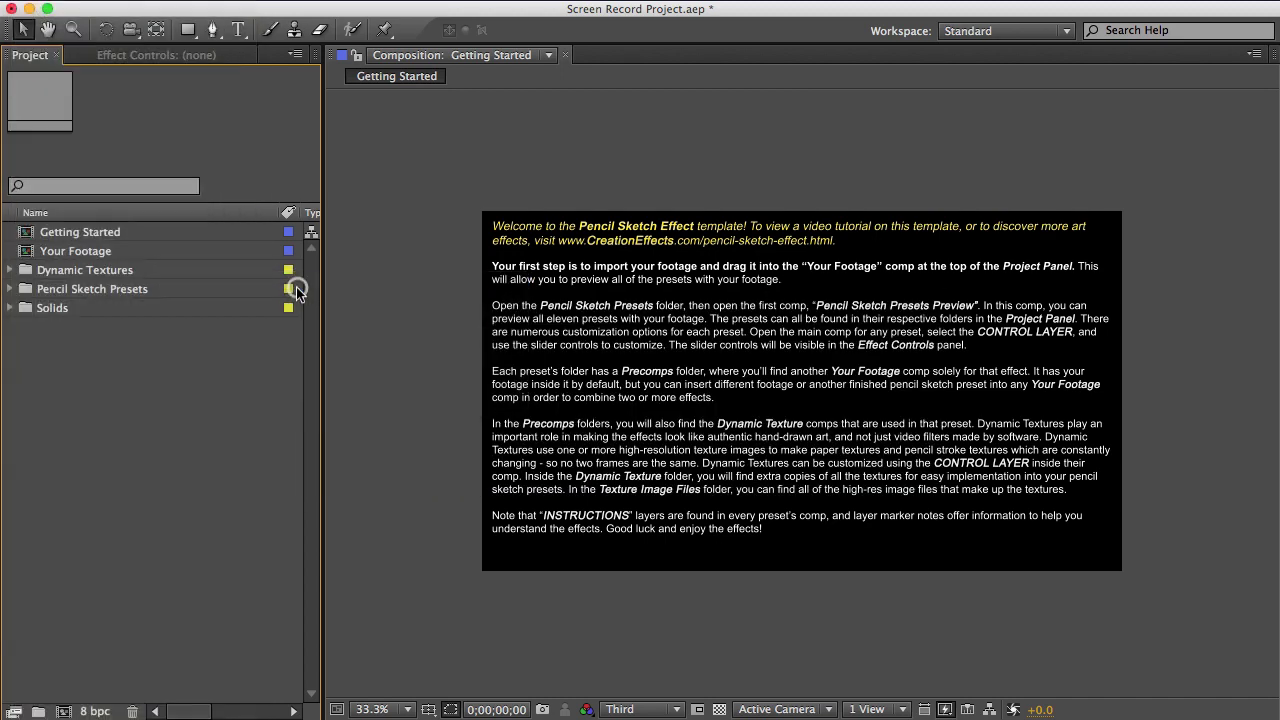
left_click_drag(914, 174, 587, 15)
left_click(441, 112)
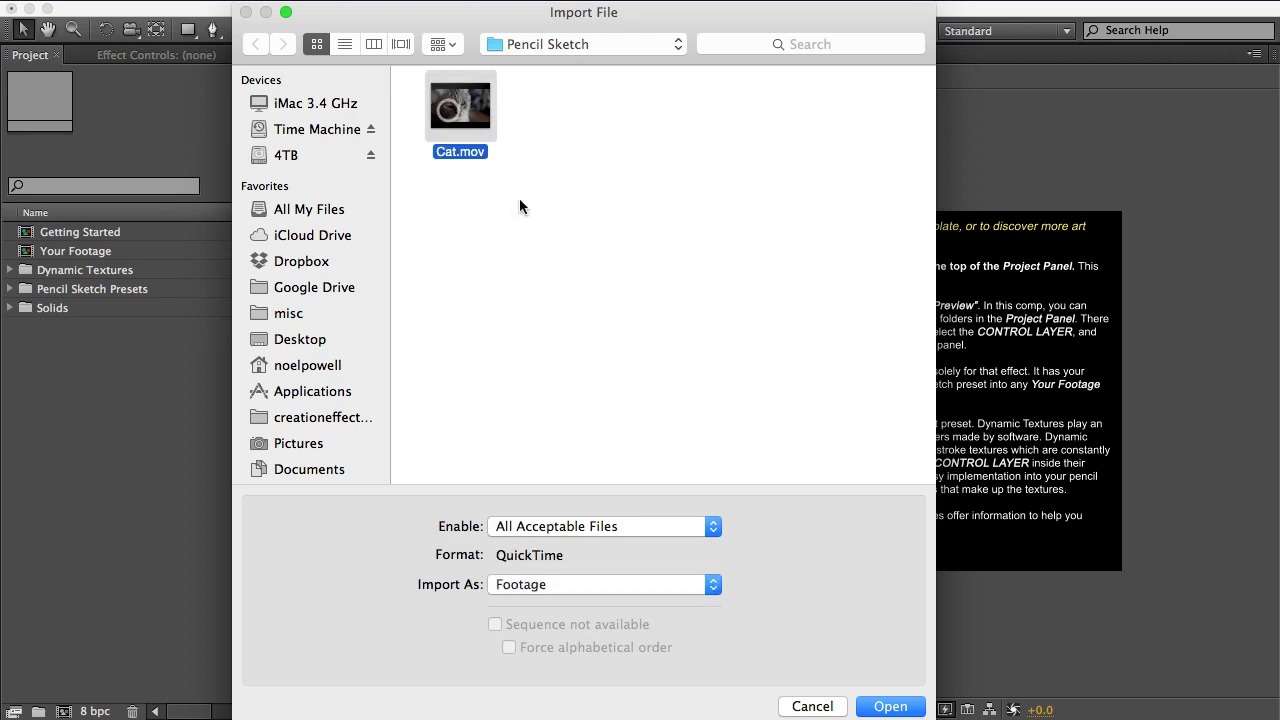
left_click(890, 706)
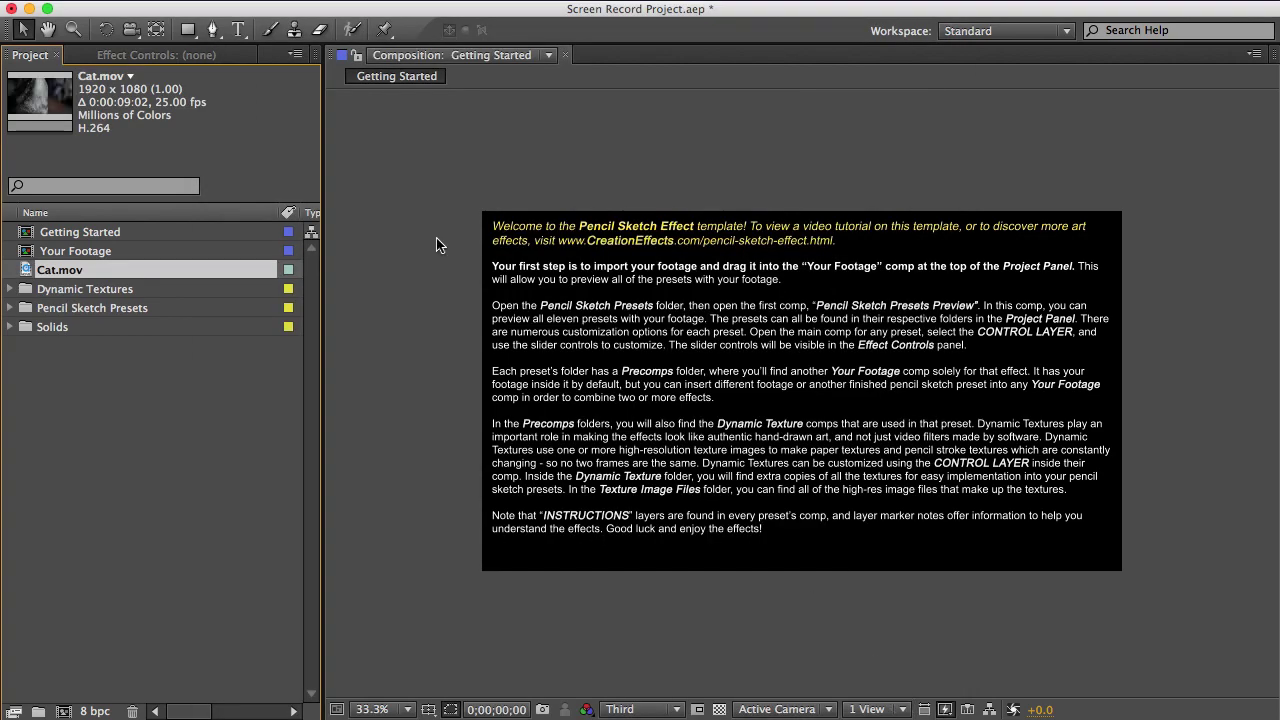
Place Cat.mov in the Your Footage comp and slide the layer to the comp's start
left_click_drag(45, 270, 52, 255)
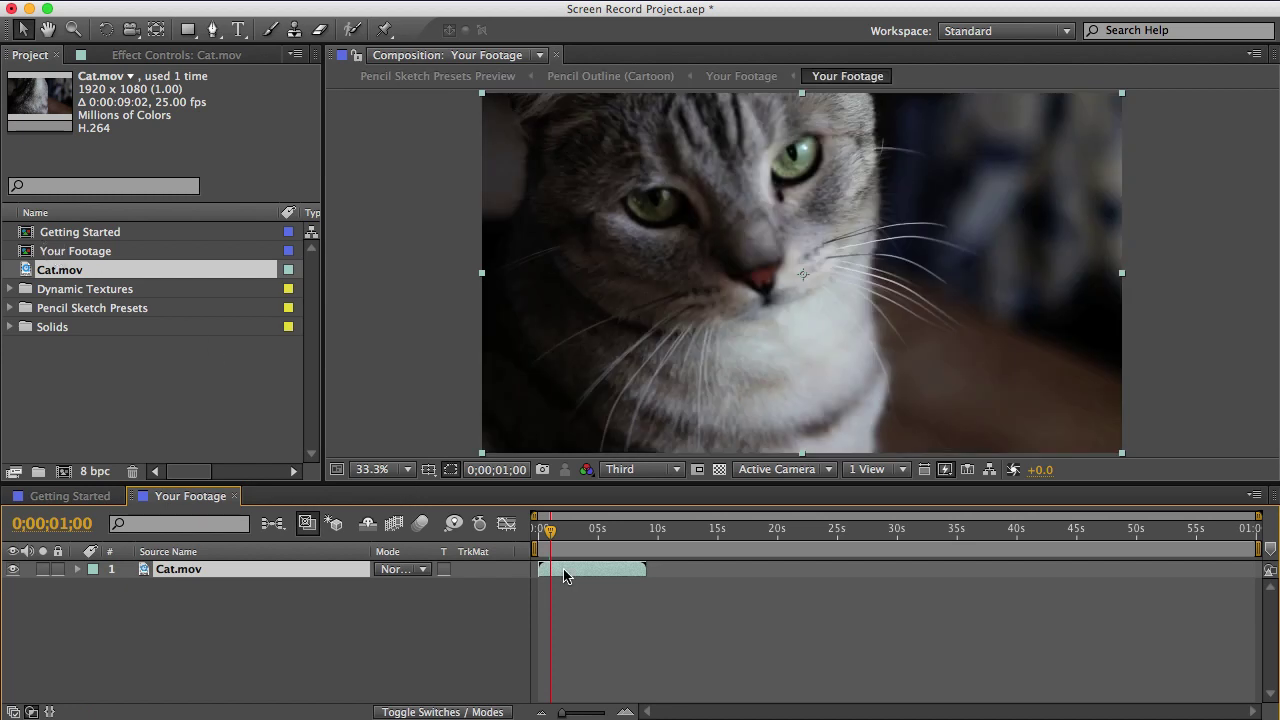
left_click(574, 572)
mouse_move(574, 572)
left_mouse_down()
mouse_move(537, 570)
mouse_move(552, 571)
left_mouse_up()
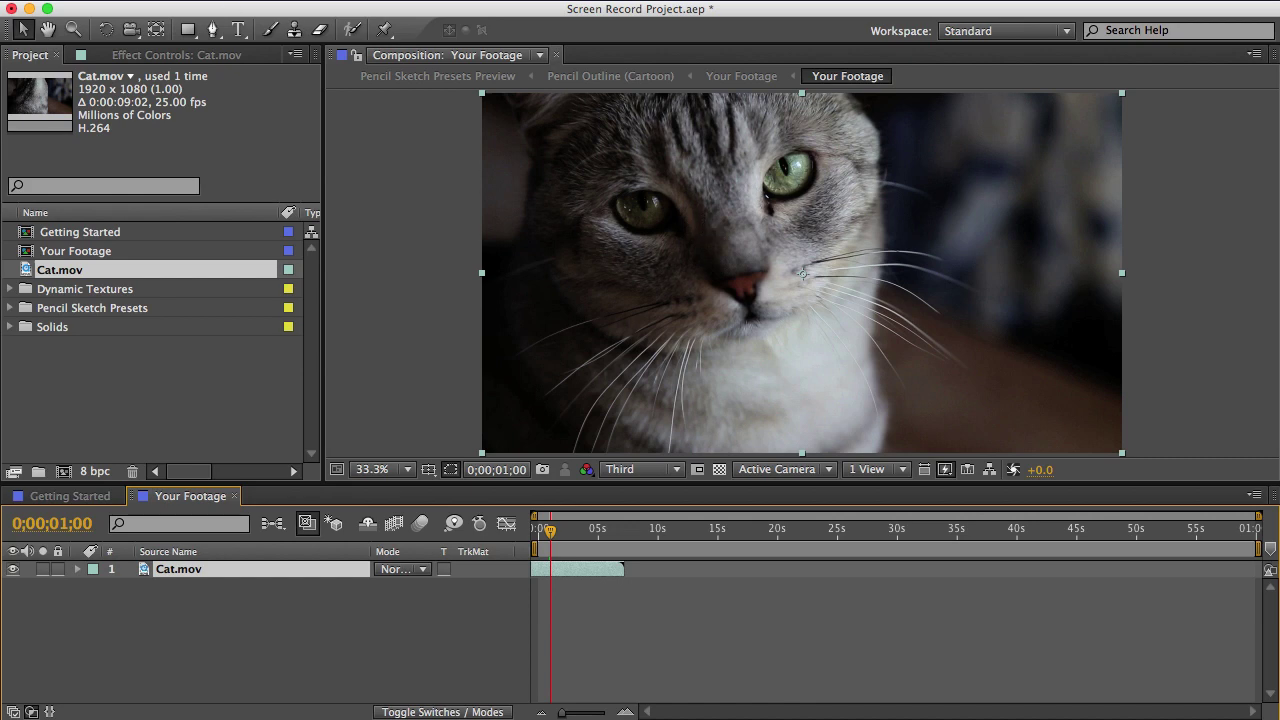
Apply a Levels effect to Cat.mov and lower Input White to 213
left_click(275, 0)
mouse_move(328, 162)
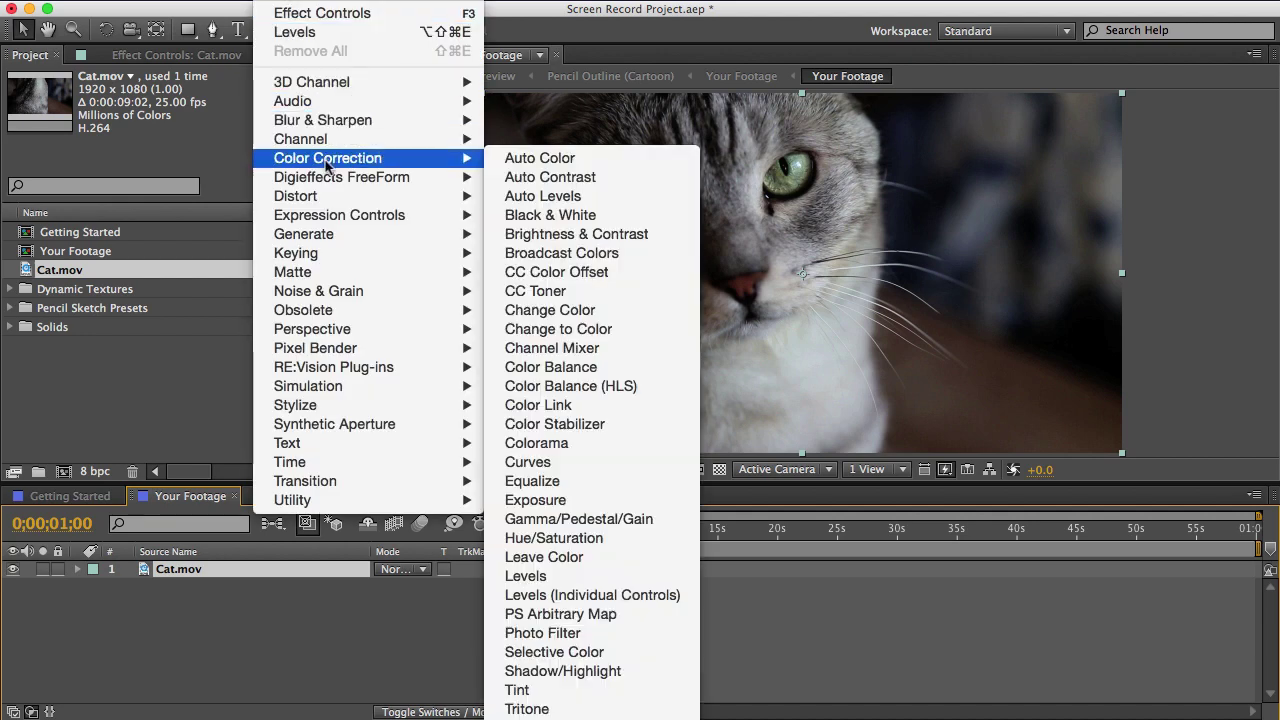
left_click(526, 582)
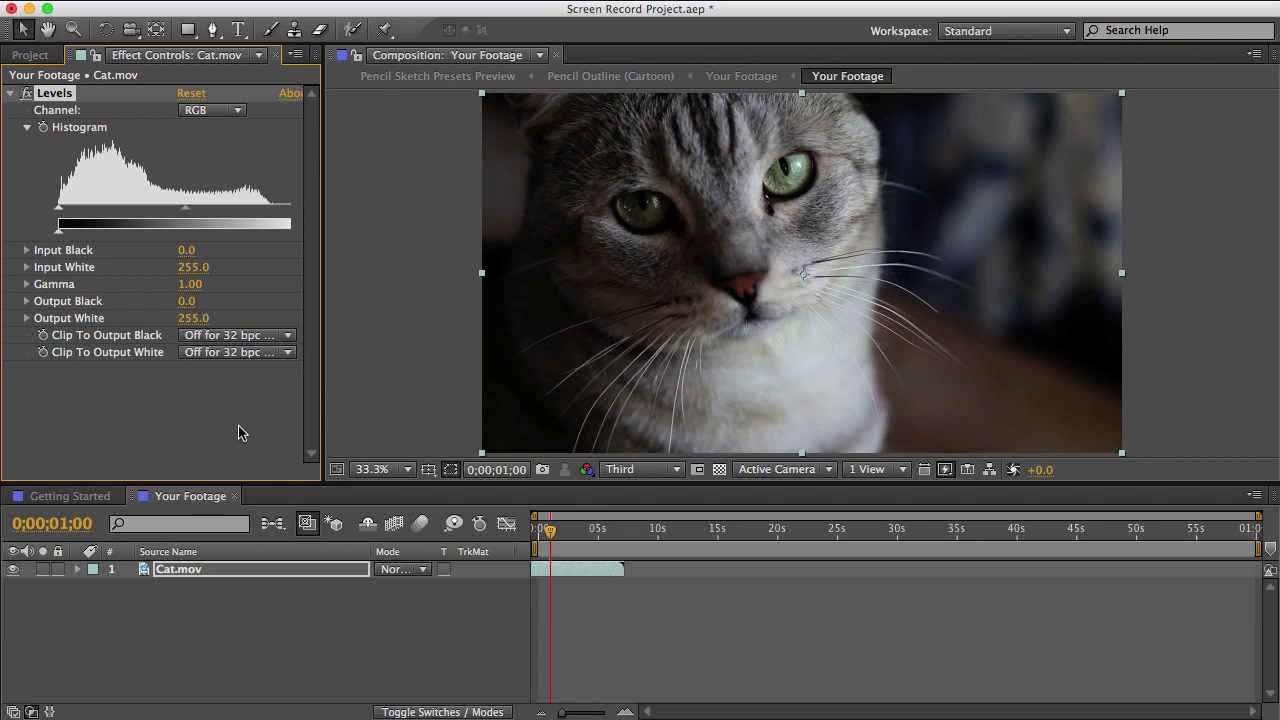
left_click_drag(323, 329, 554, 319)
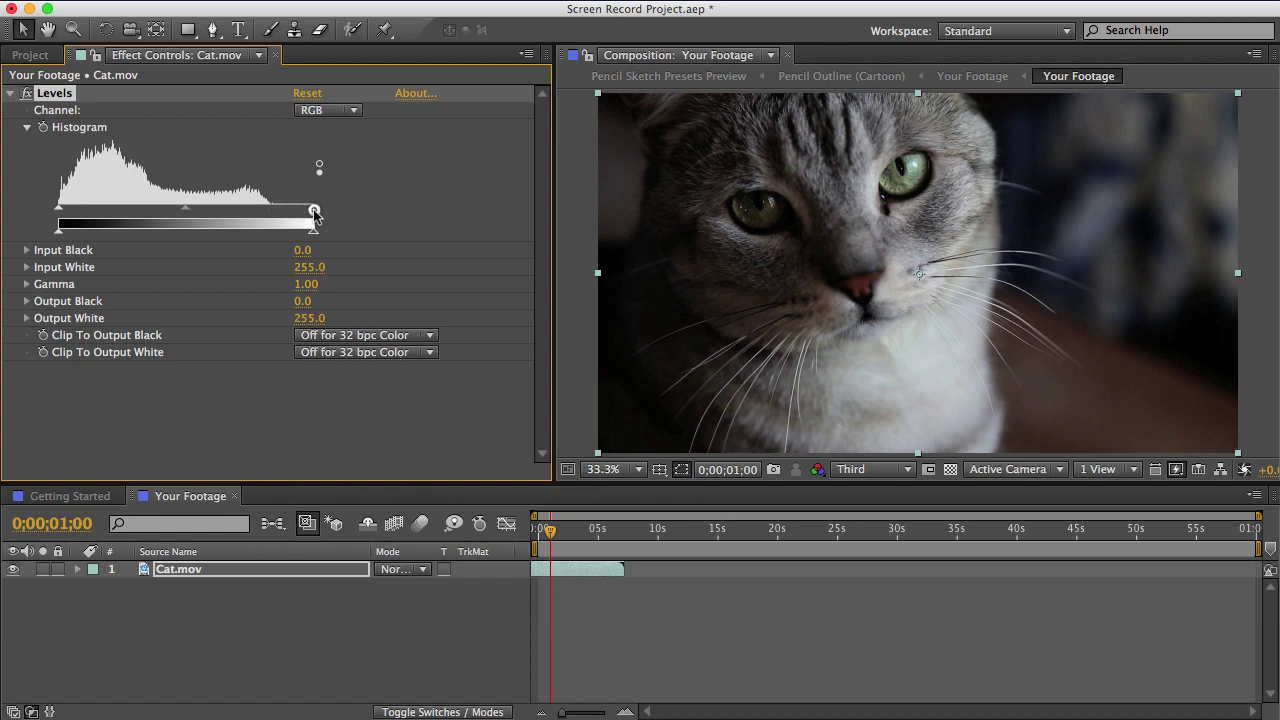
left_click_drag(314, 212, 272, 212)
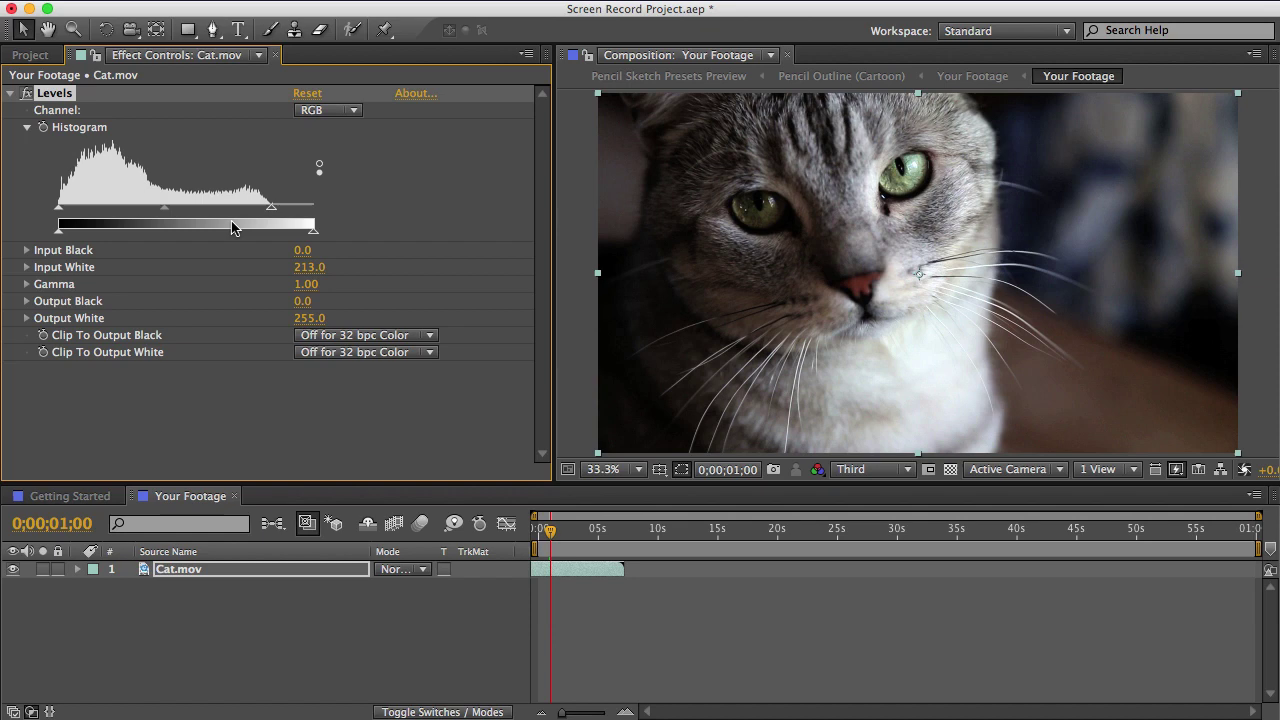
Try the Levels Red and Green channels, then switch back to combined RGB
left_click(327, 111)
left_click(330, 149)
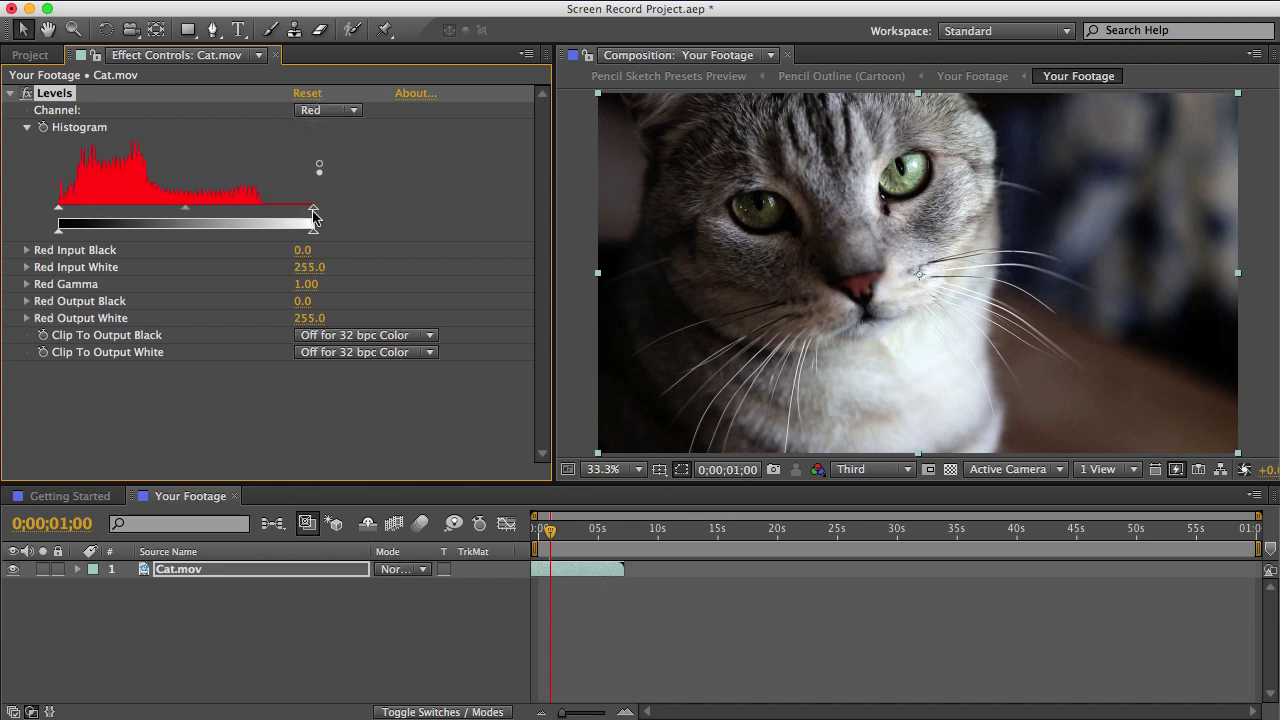
mouse_move(313, 208)
left_mouse_down()
mouse_move(280, 206)
mouse_move(321, 207)
left_mouse_up()
left_click(338, 110)
left_click(345, 169)
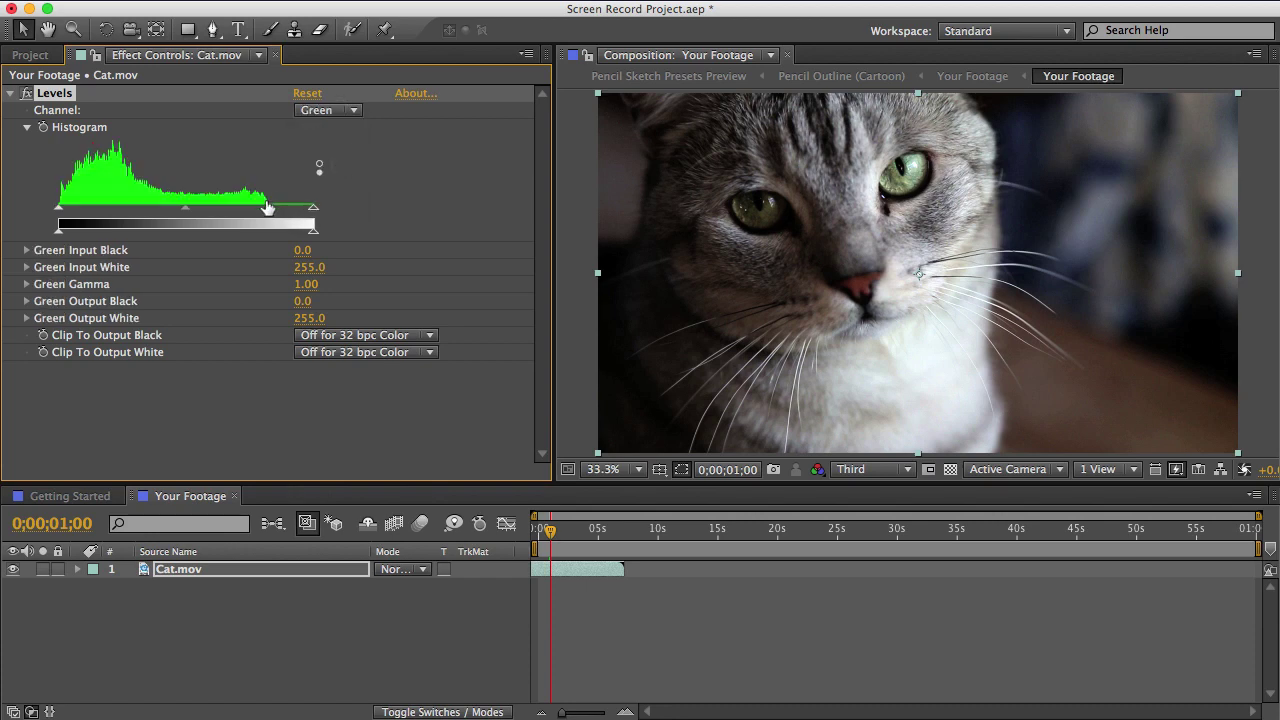
left_click(340, 112)
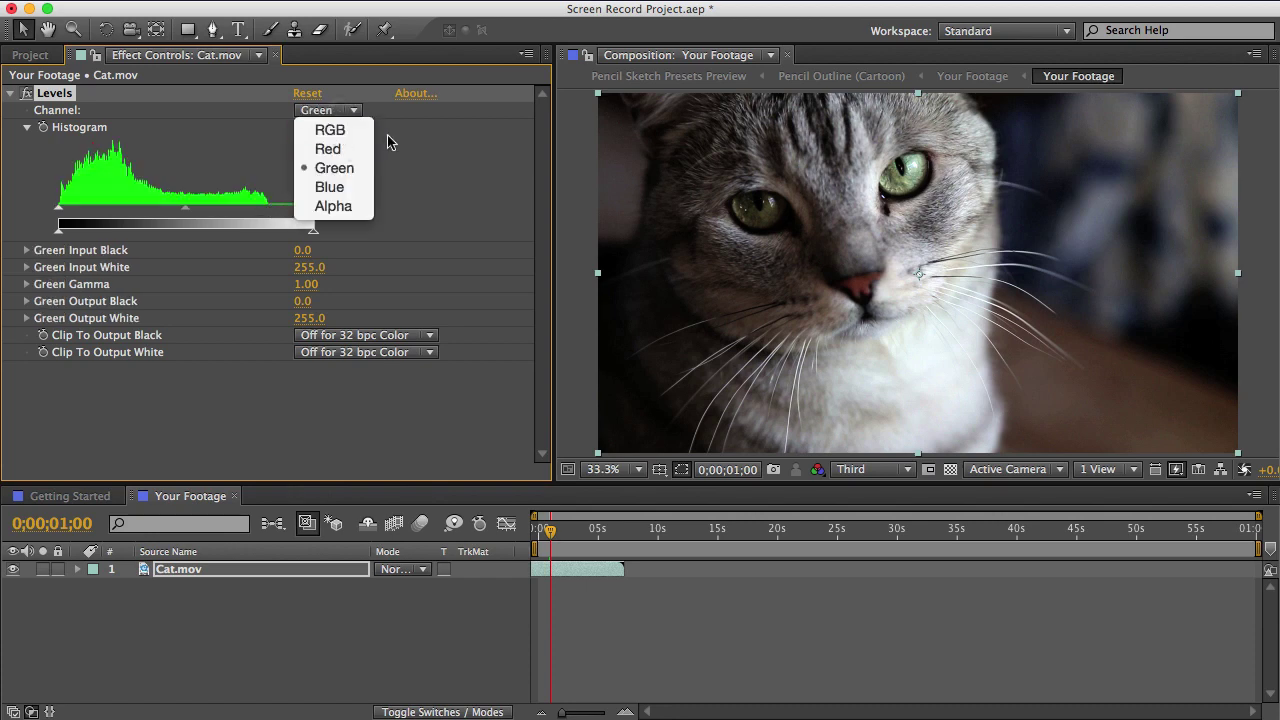
left_click(326, 132)
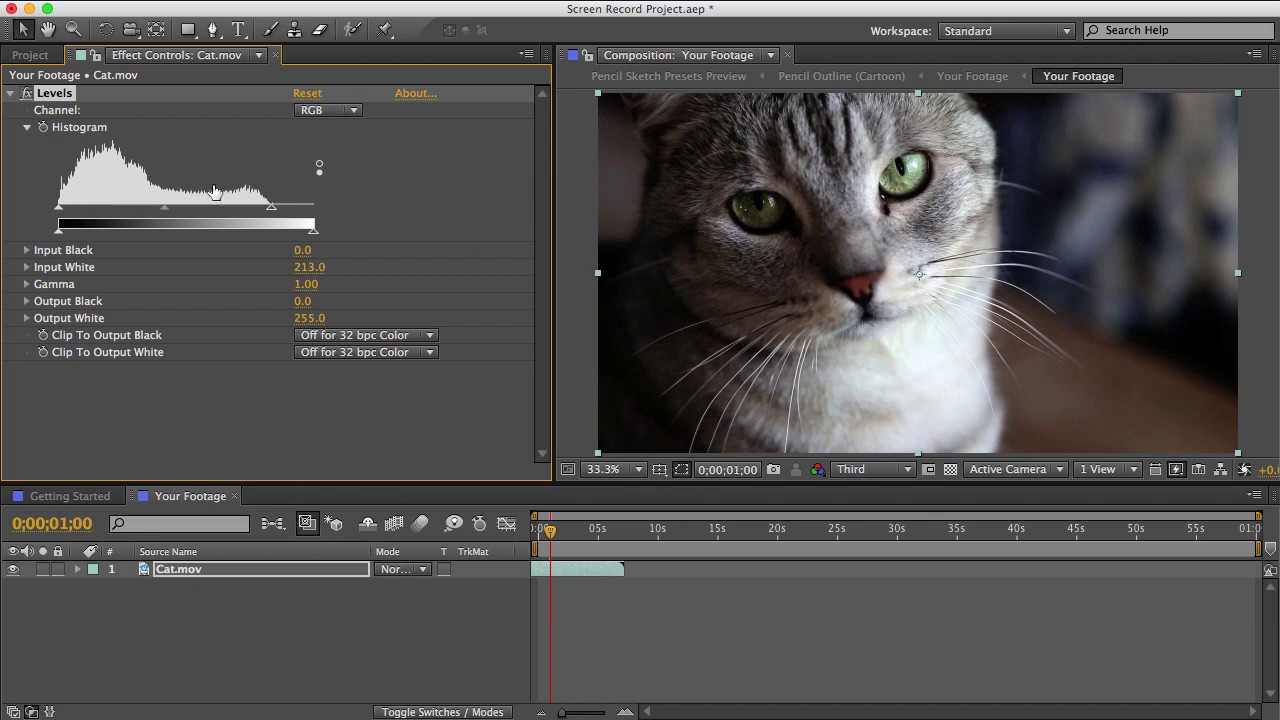
left_click(926, 355)
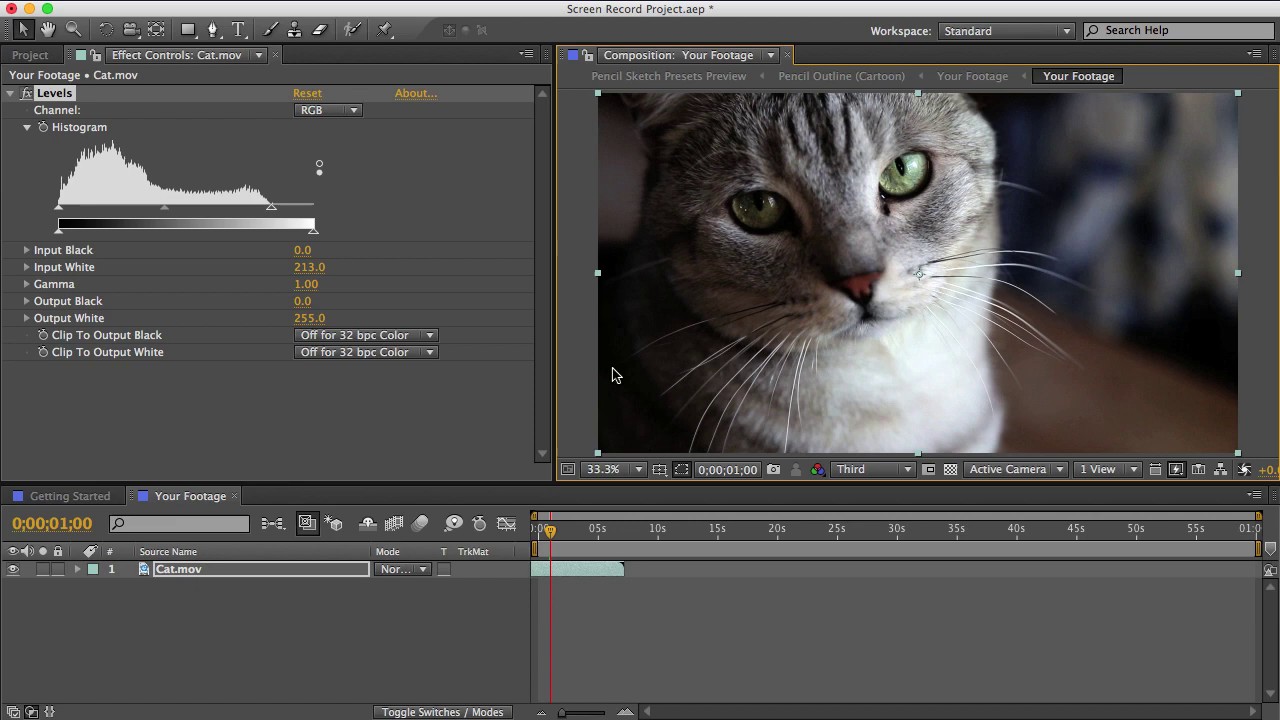
Expand the Pencil Sketch Presets folder and open the Pencil Sketch Presets Preview comp
left_click(30, 55)
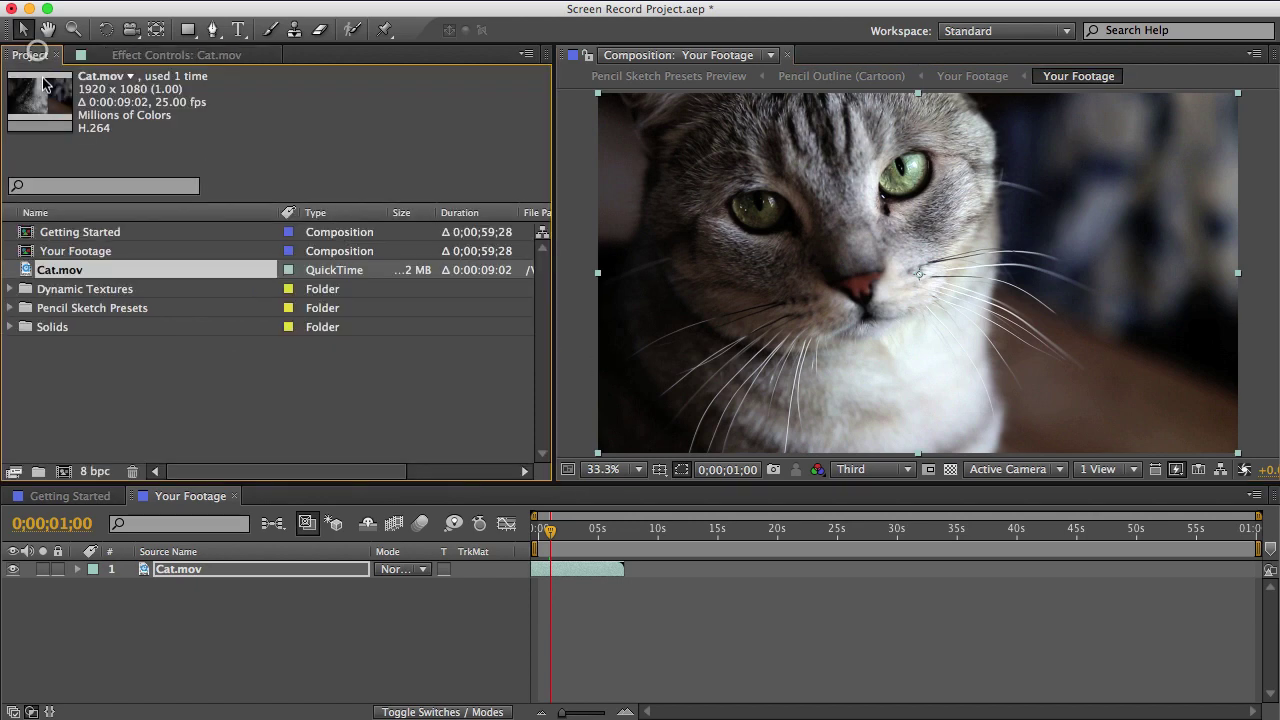
left_click(78, 310)
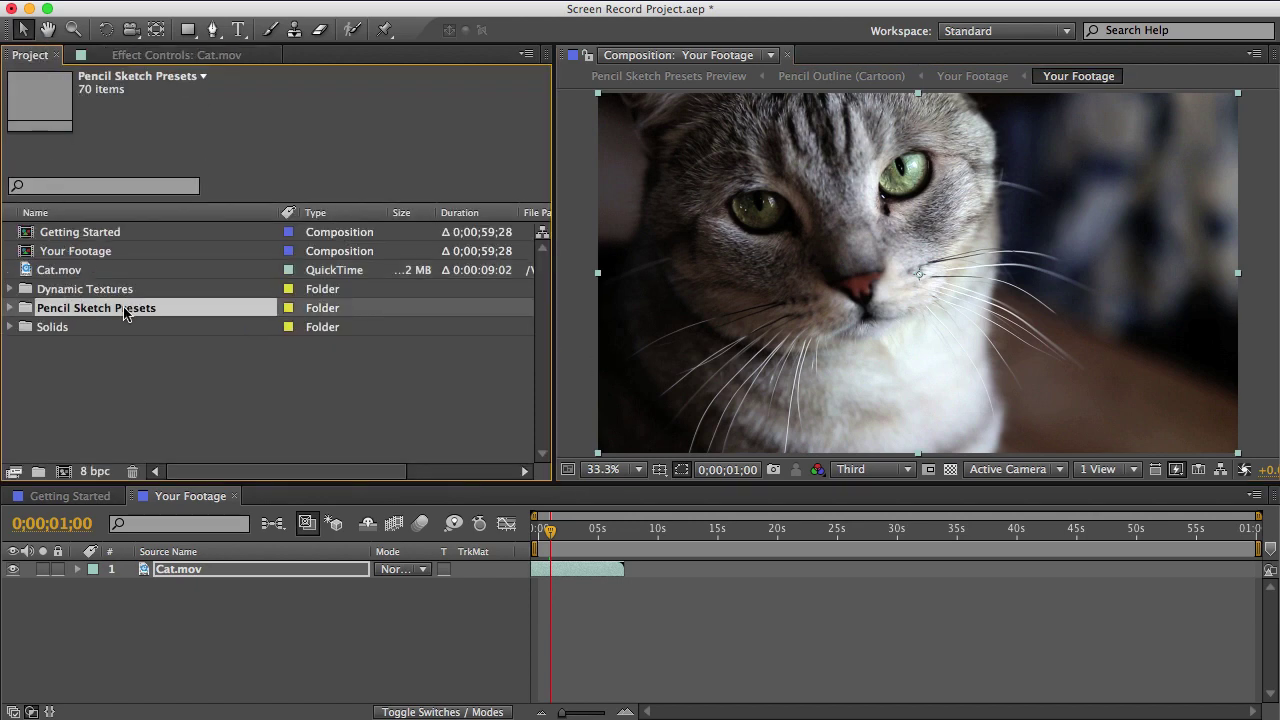
left_click(10, 308)
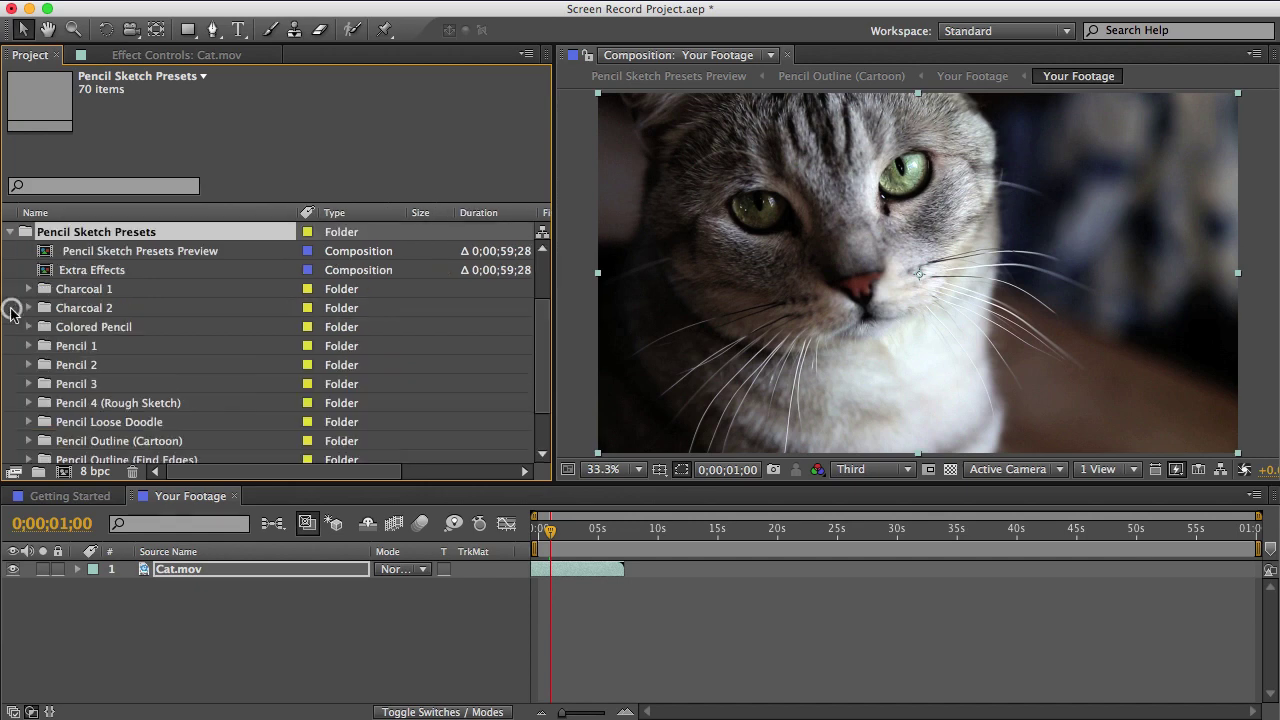
mouse_move(542, 343)
left_mouse_down()
mouse_move(548, 382)
mouse_move(546, 317)
left_mouse_up()
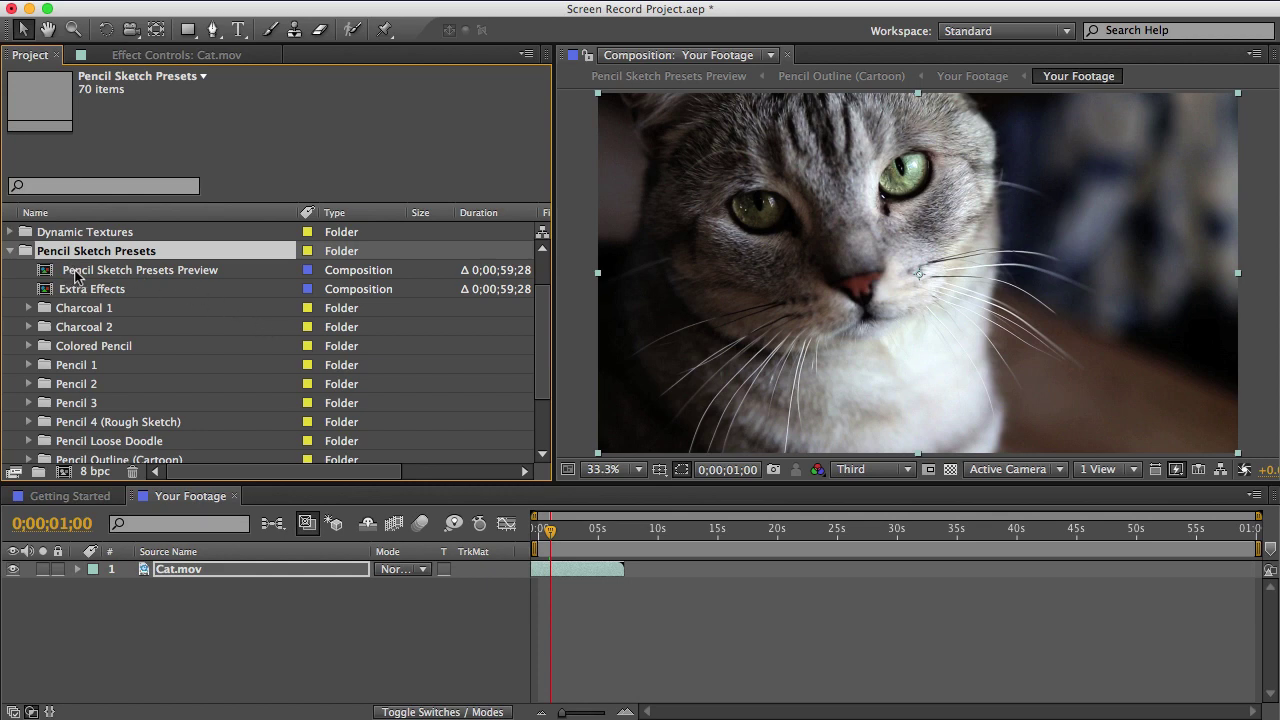
left_click(205, 276)
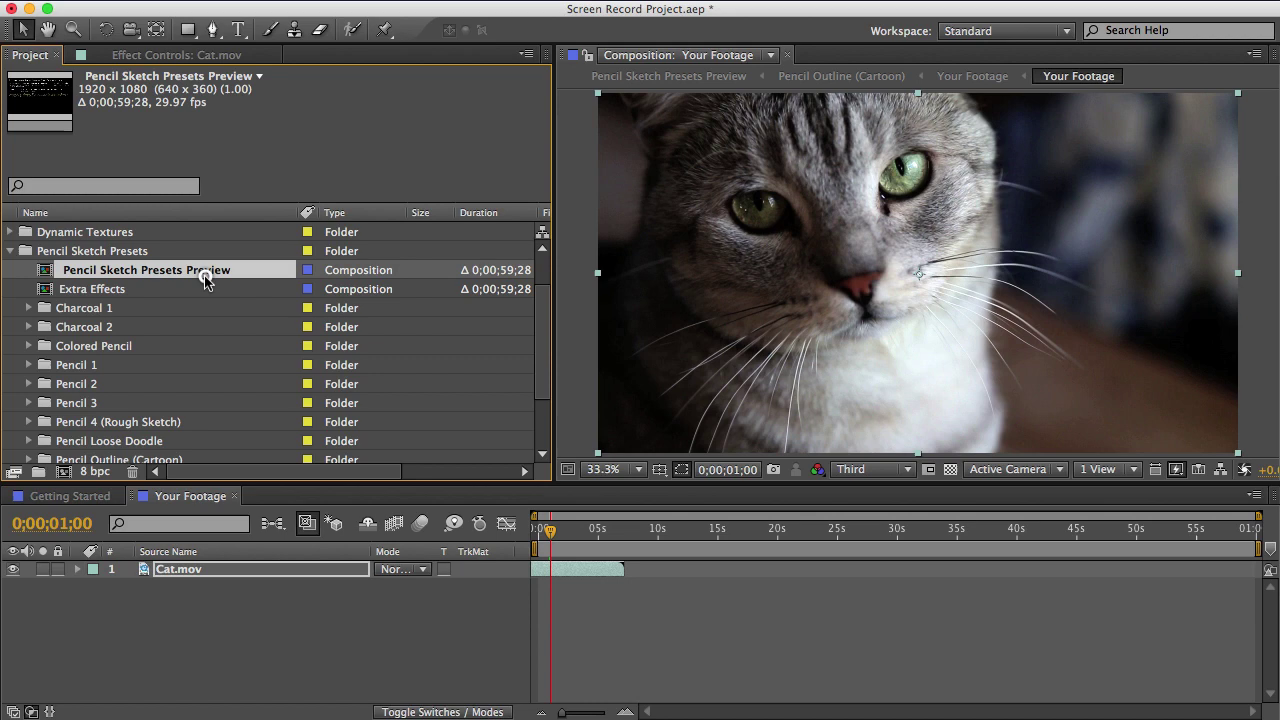
double_click(173, 277)
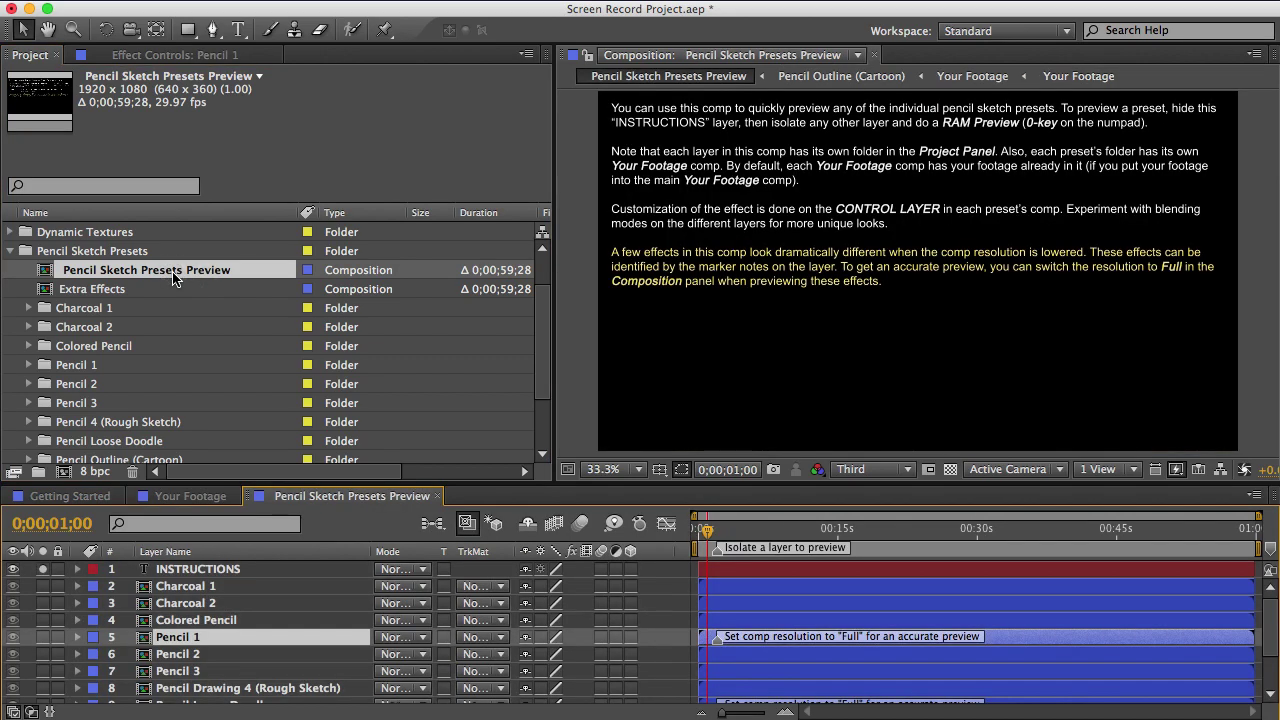
Hide the INSTRUCTIONS layer, solo the Pencil 1 layer, and check the viewer's resolution options
left_click(13, 570)
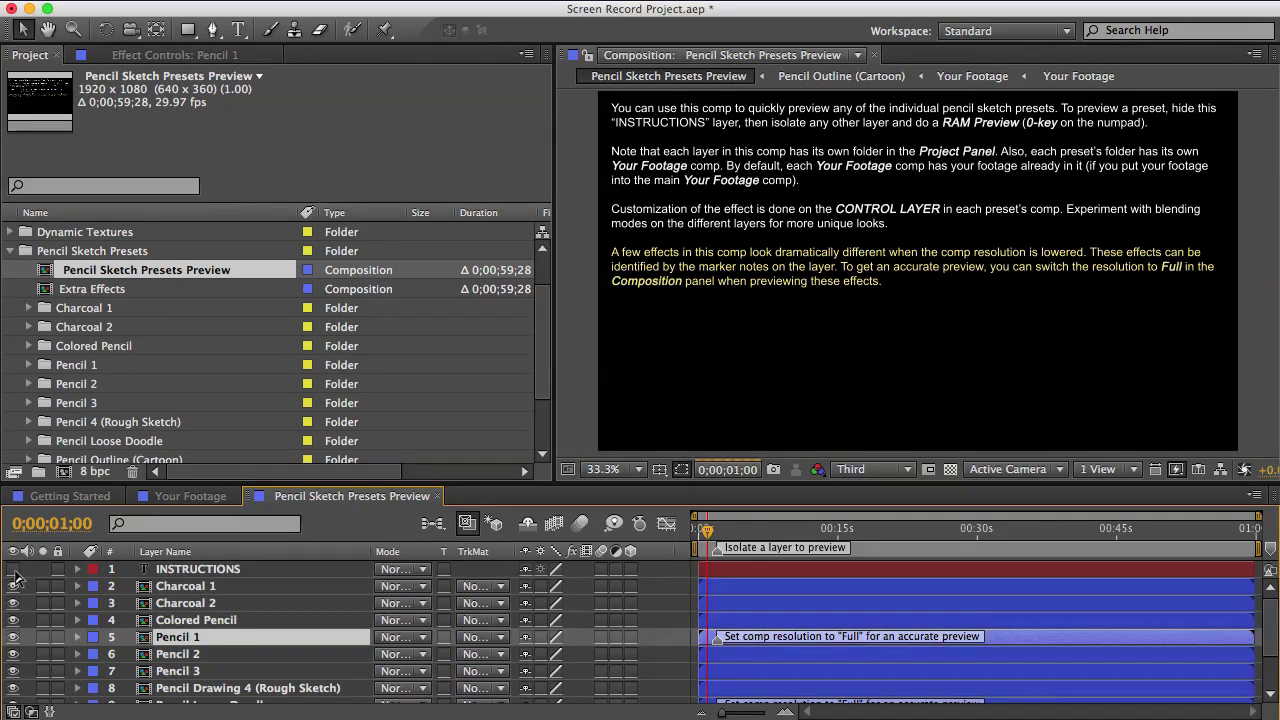
left_click(41, 638)
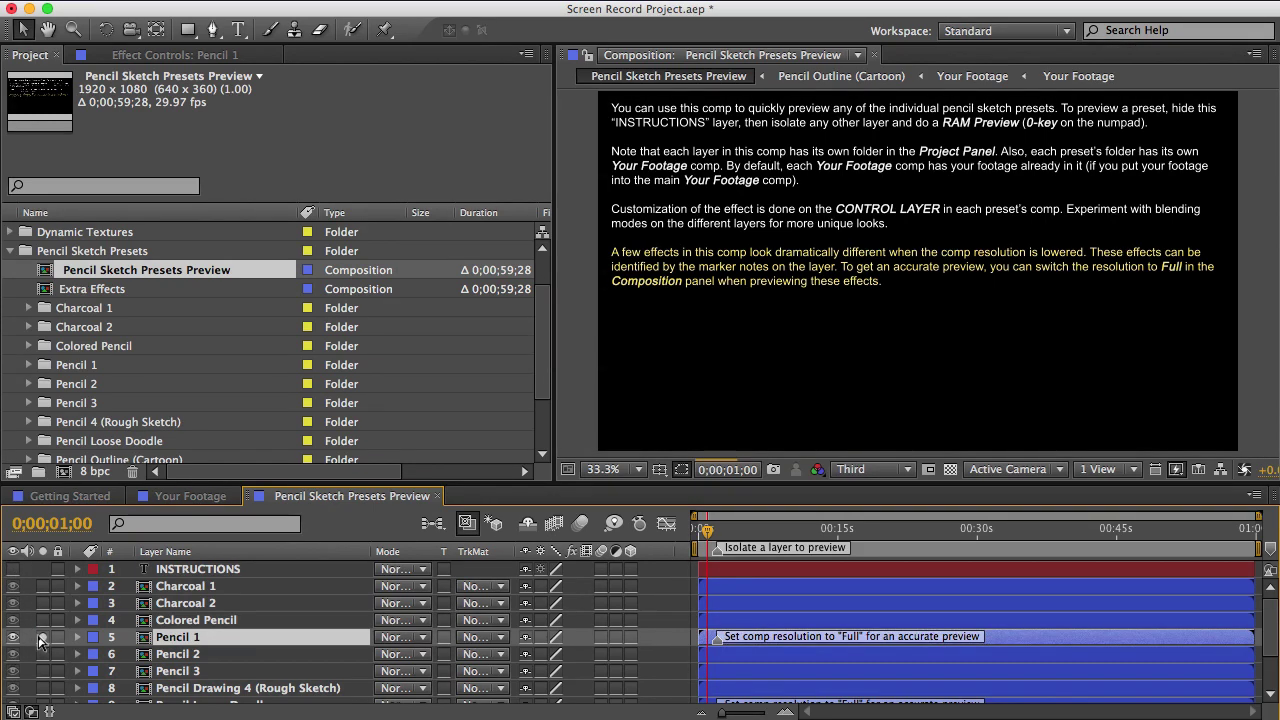
left_click(41, 638)
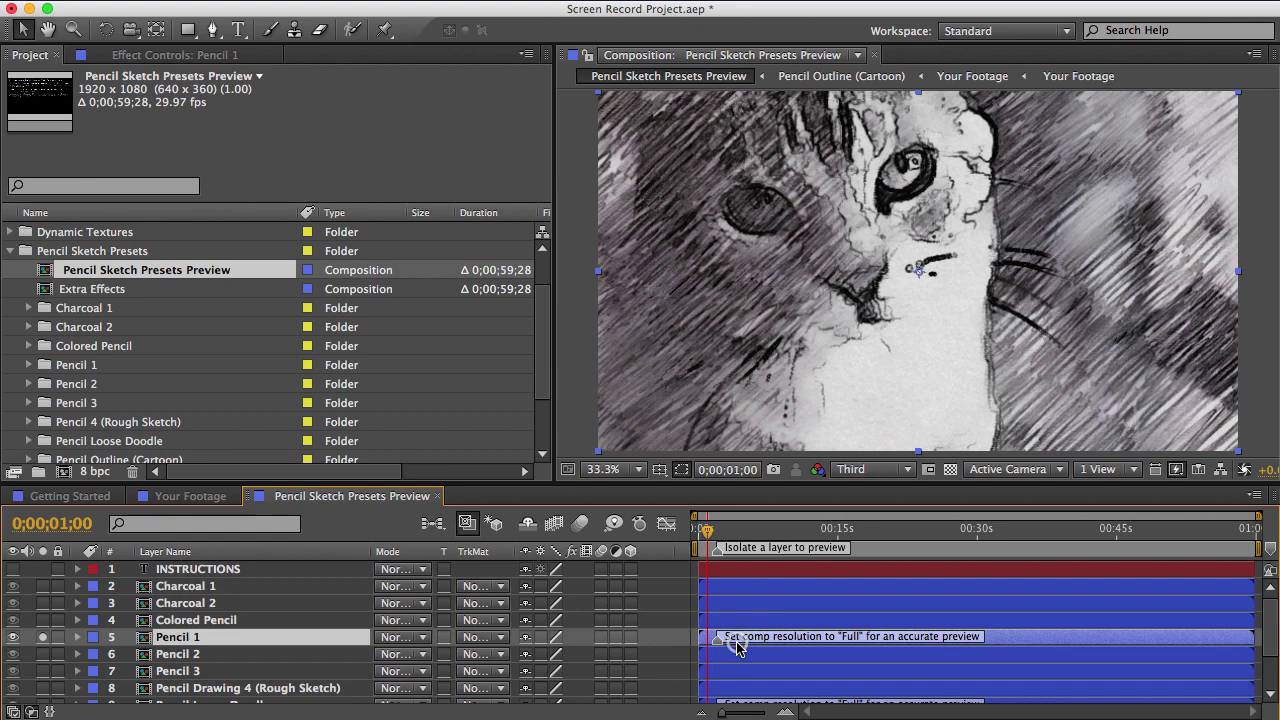
left_click(878, 469)
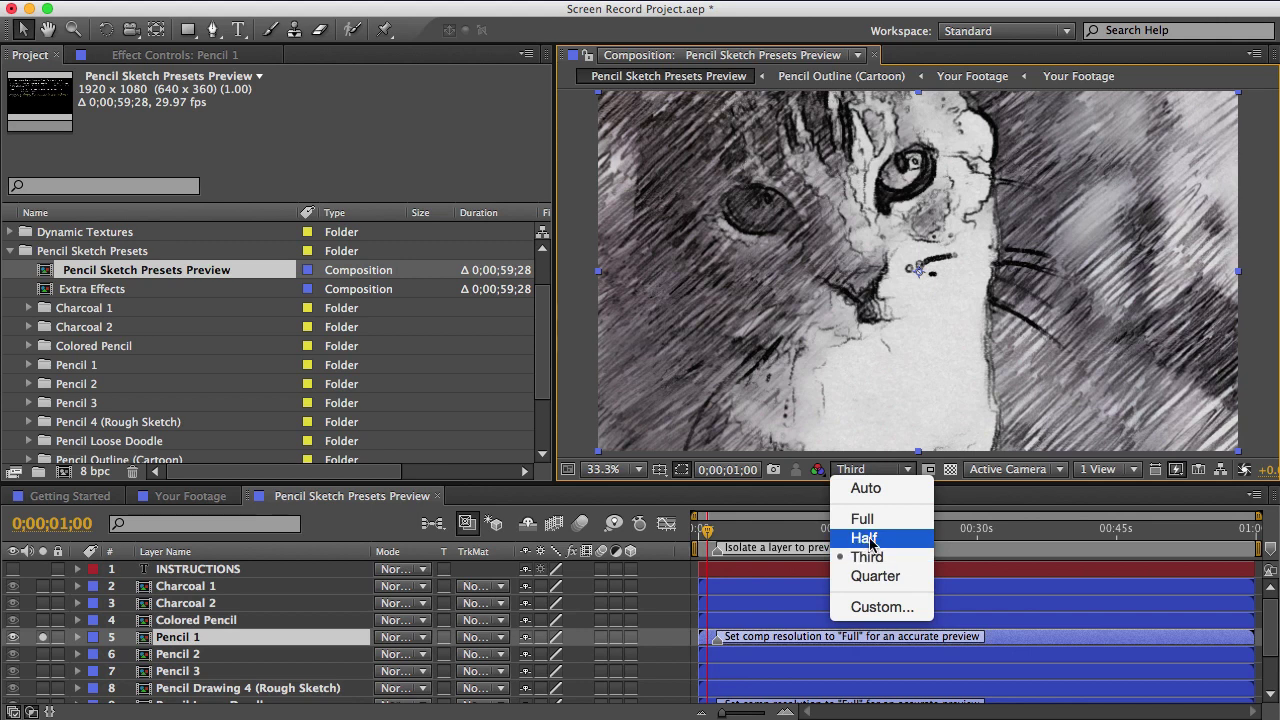
left_click(861, 470)
left_click(861, 470)
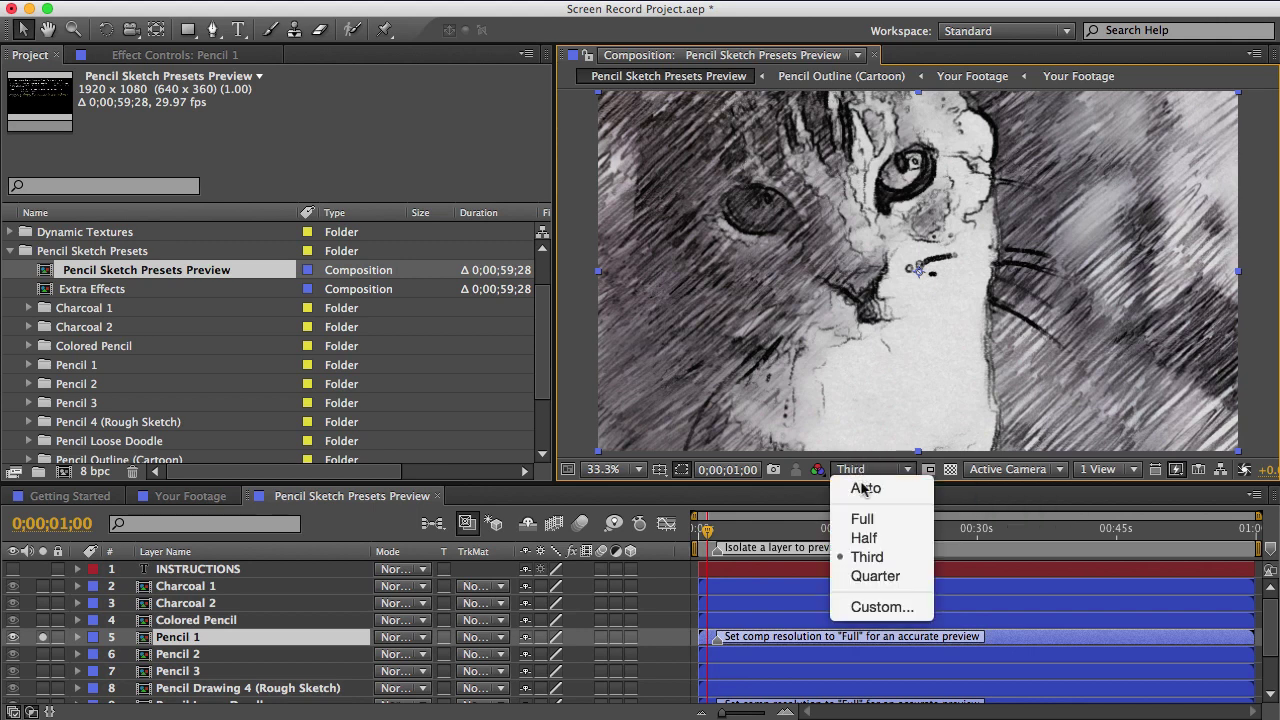
left_click(866, 520)
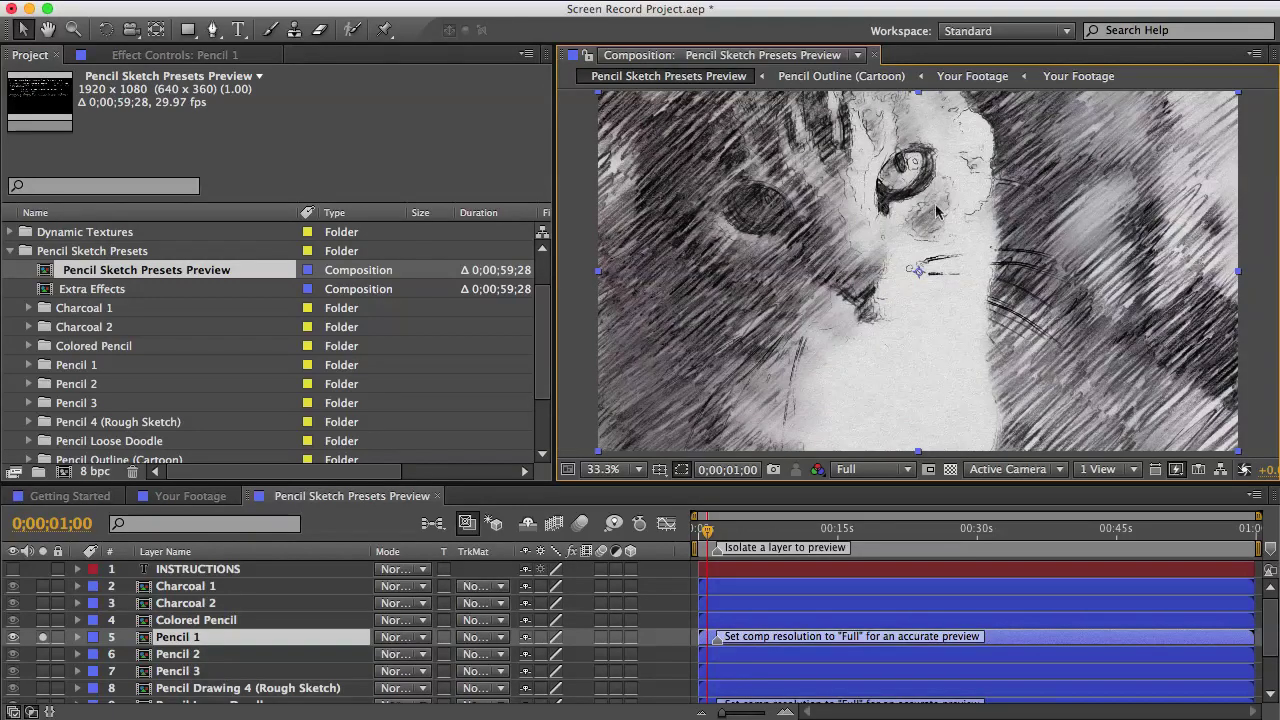
left_click(873, 469)
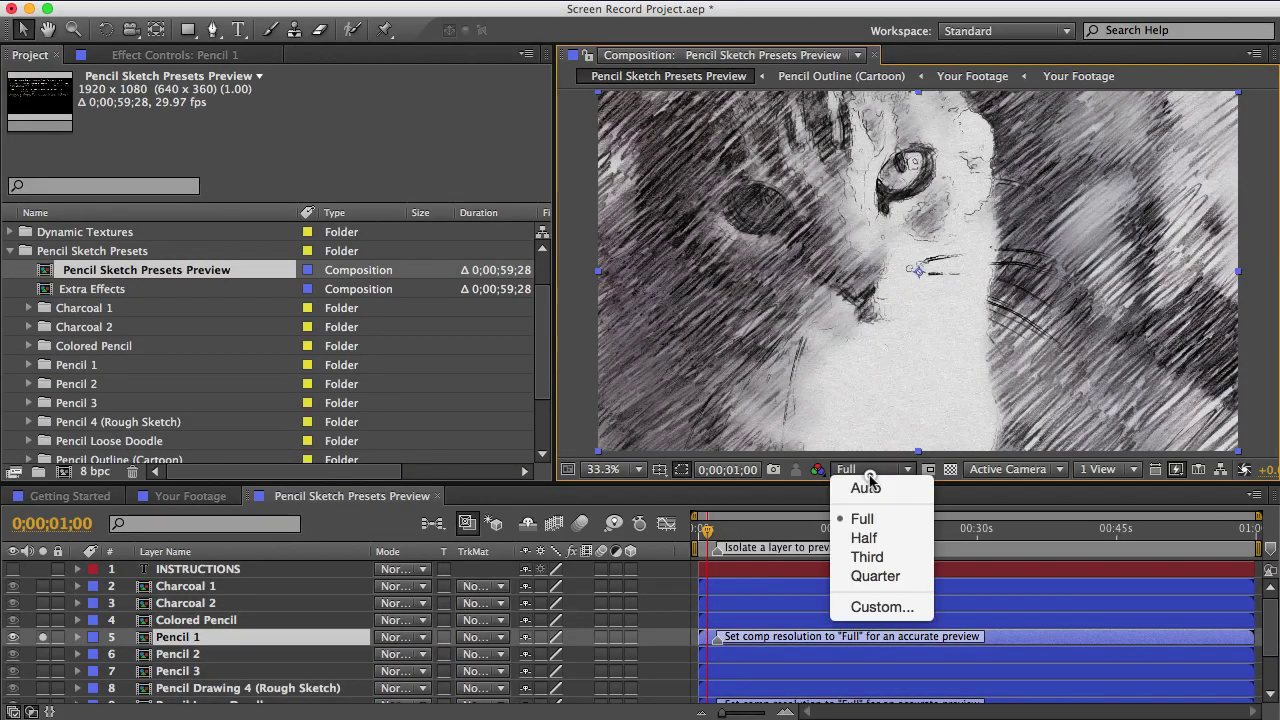
left_click(871, 557)
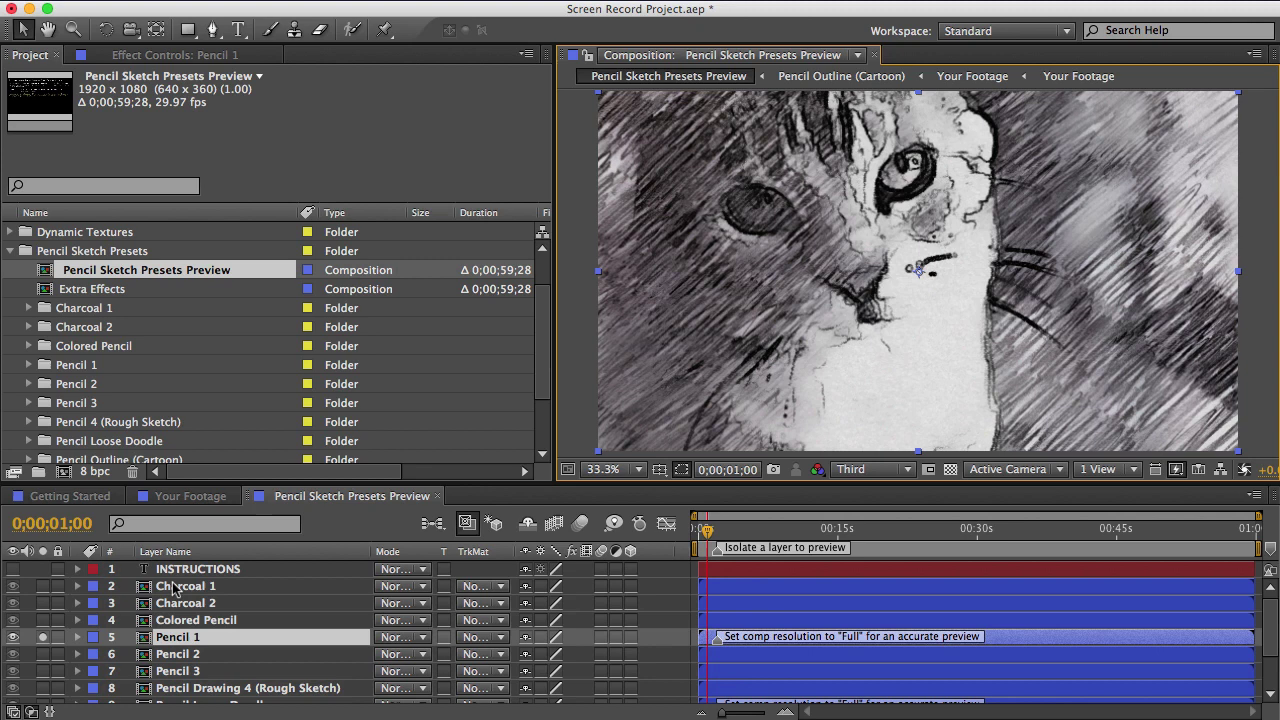
Expand the Pencil 1 folder, open the Pencil 1 comp, and select its CONTROL LAYER
scroll(172, 636, "down", 1)
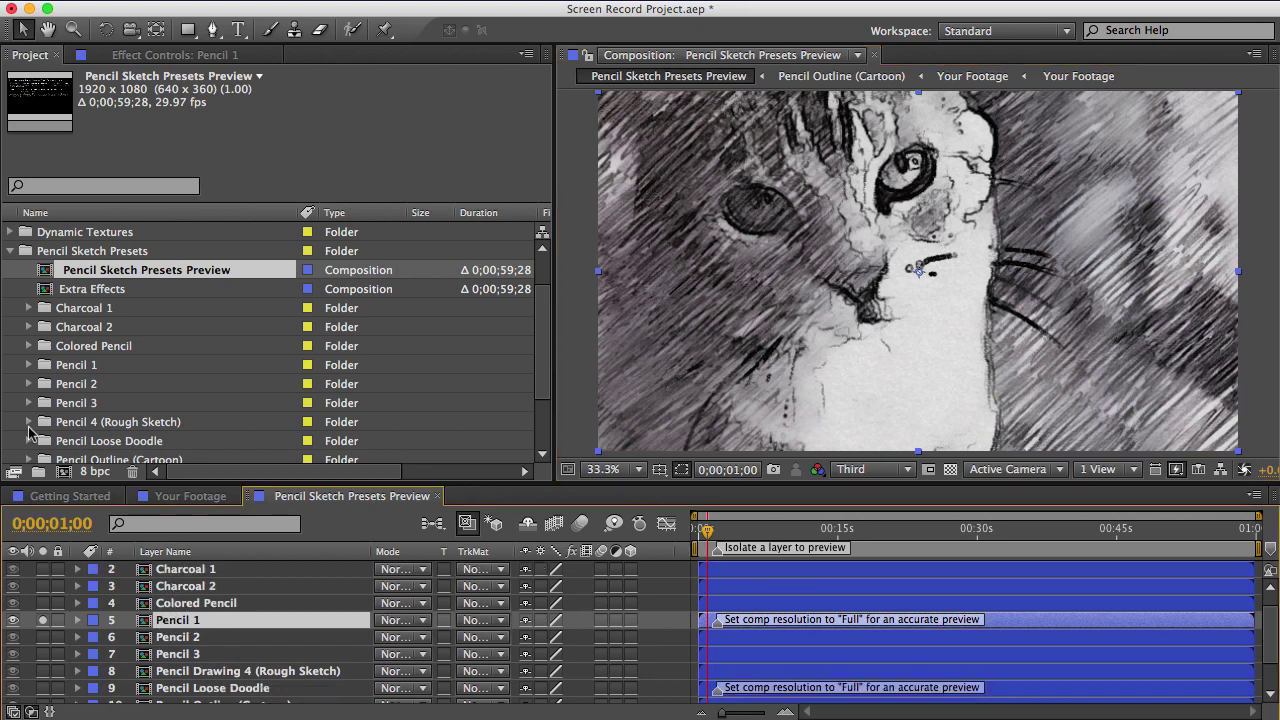
left_click(68, 366)
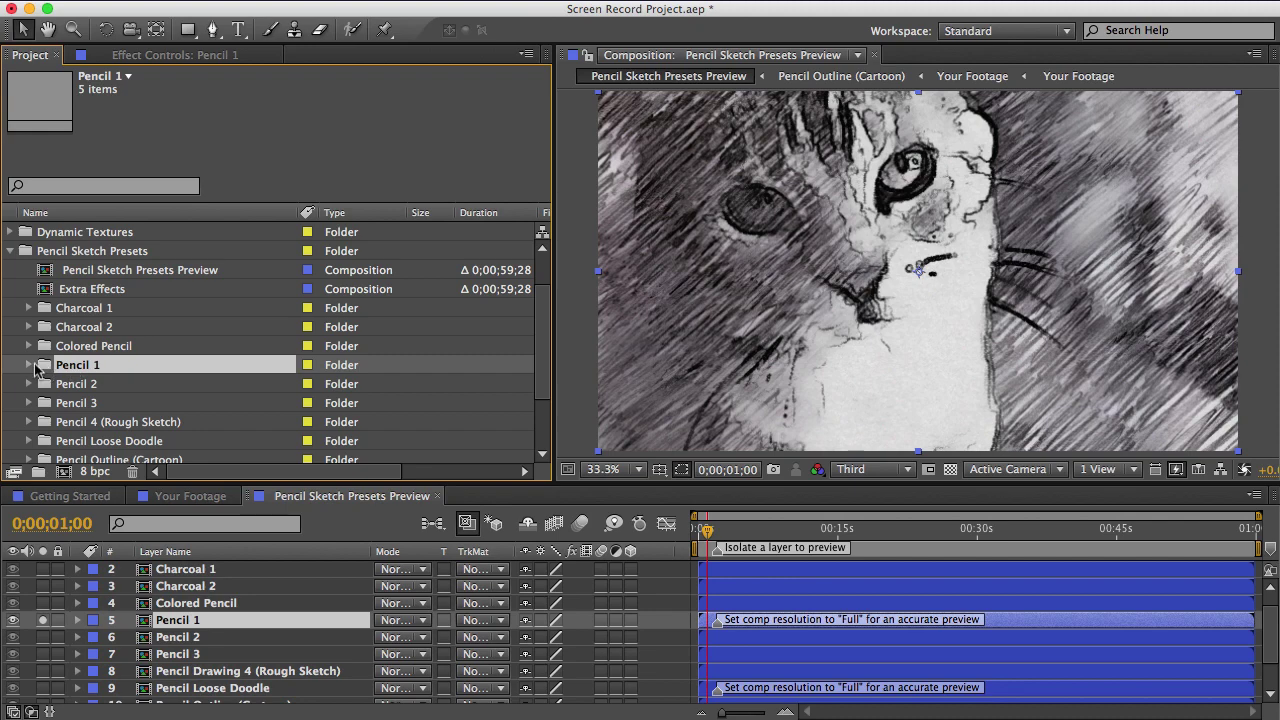
left_click(31, 367)
double_click(94, 384)
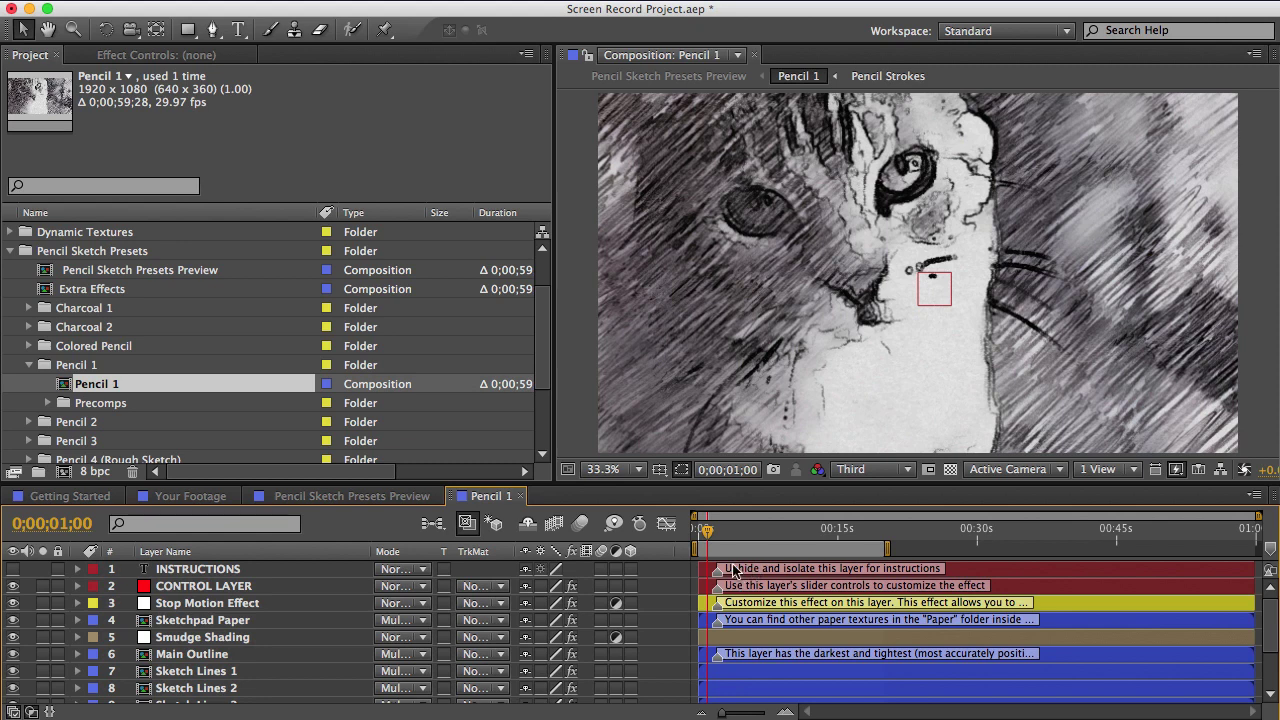
left_click(200, 590)
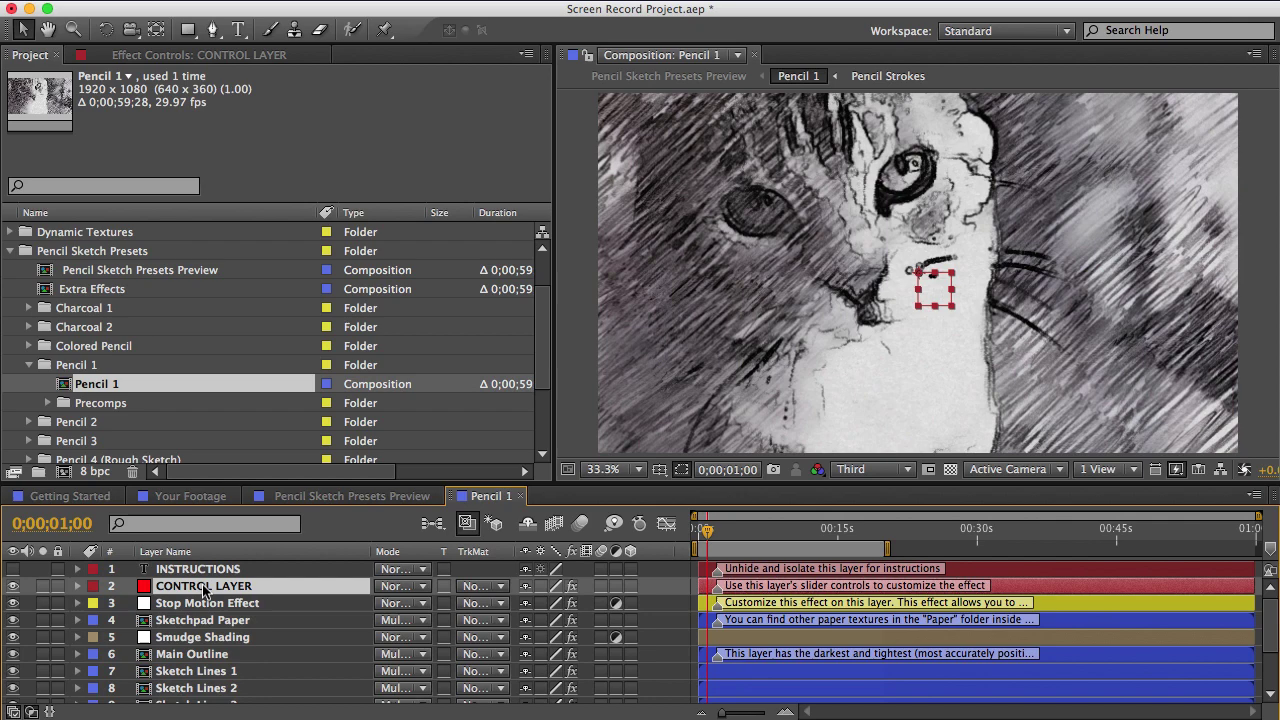
left_click(162, 56)
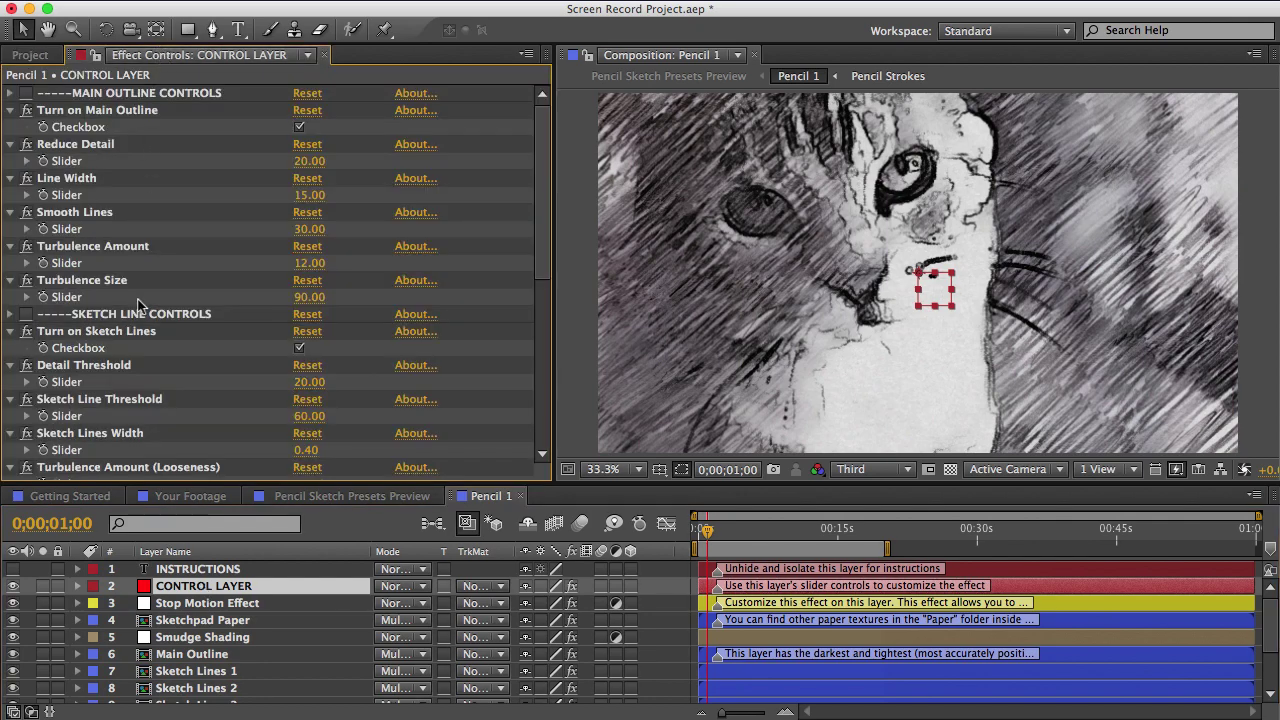
mouse_move(547, 163)
left_mouse_down()
mouse_move(550, 335)
mouse_move(547, 160)
left_mouse_up()
left_click(148, 94)
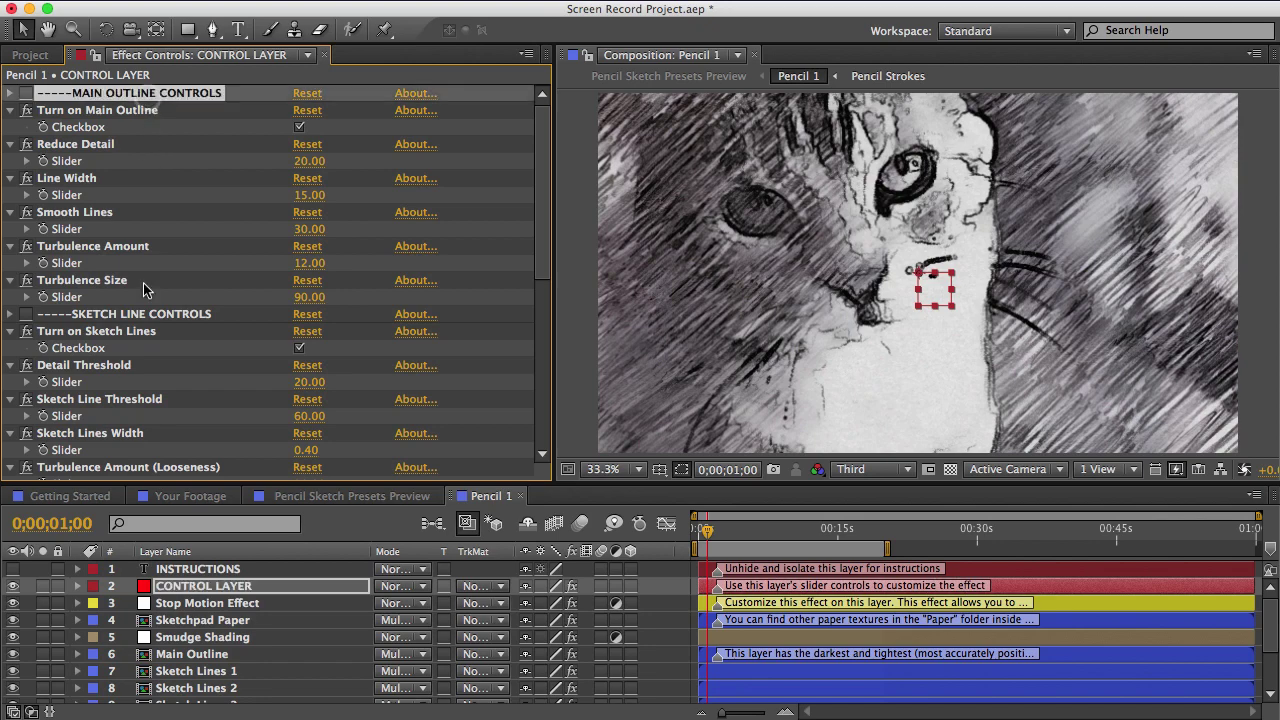
left_click(148, 314)
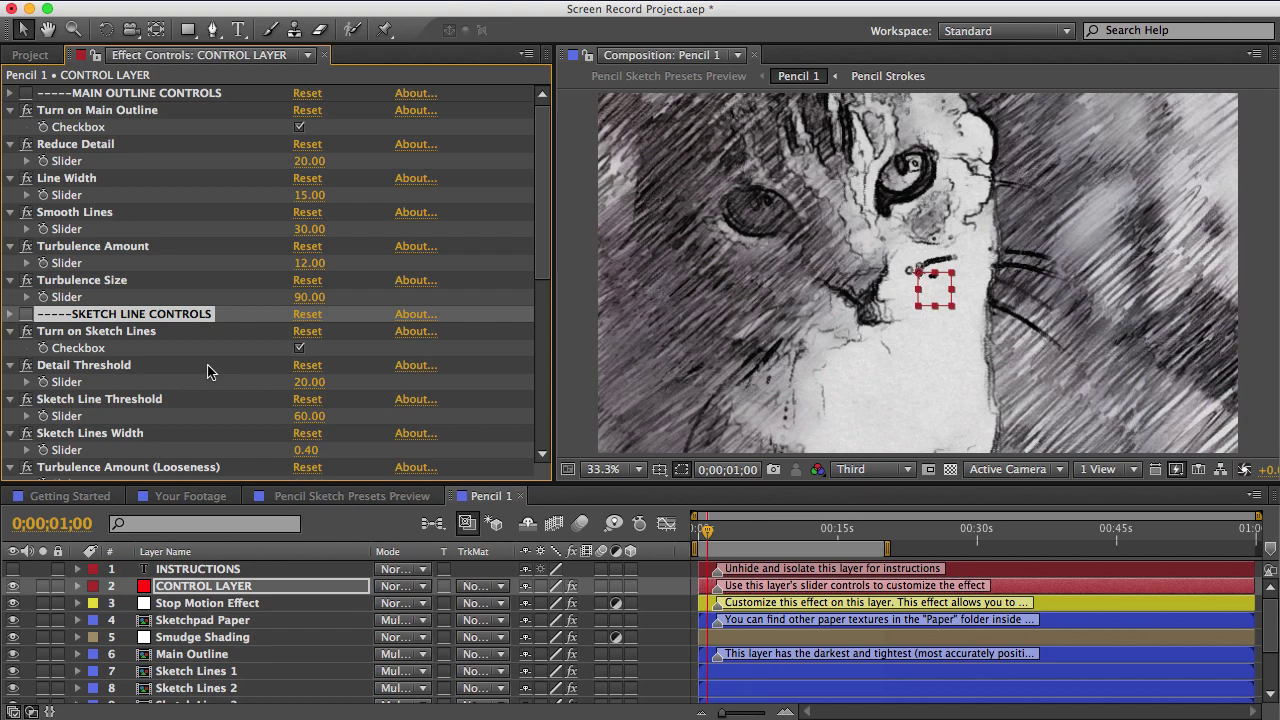
left_click(30, 55)
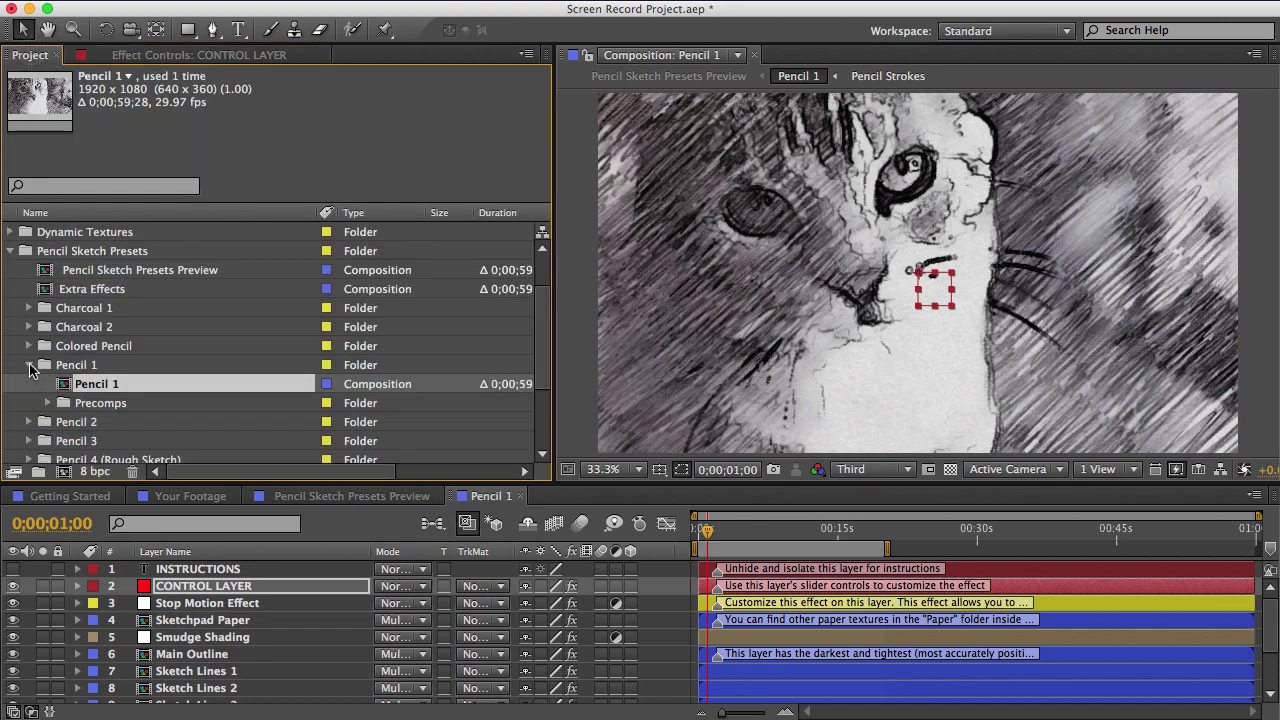
Collapse the Pencil 1 and Pencil Sketch Presets folders in the Project panel
left_click(29, 364)
left_click(10, 251)
left_click(95, 390)
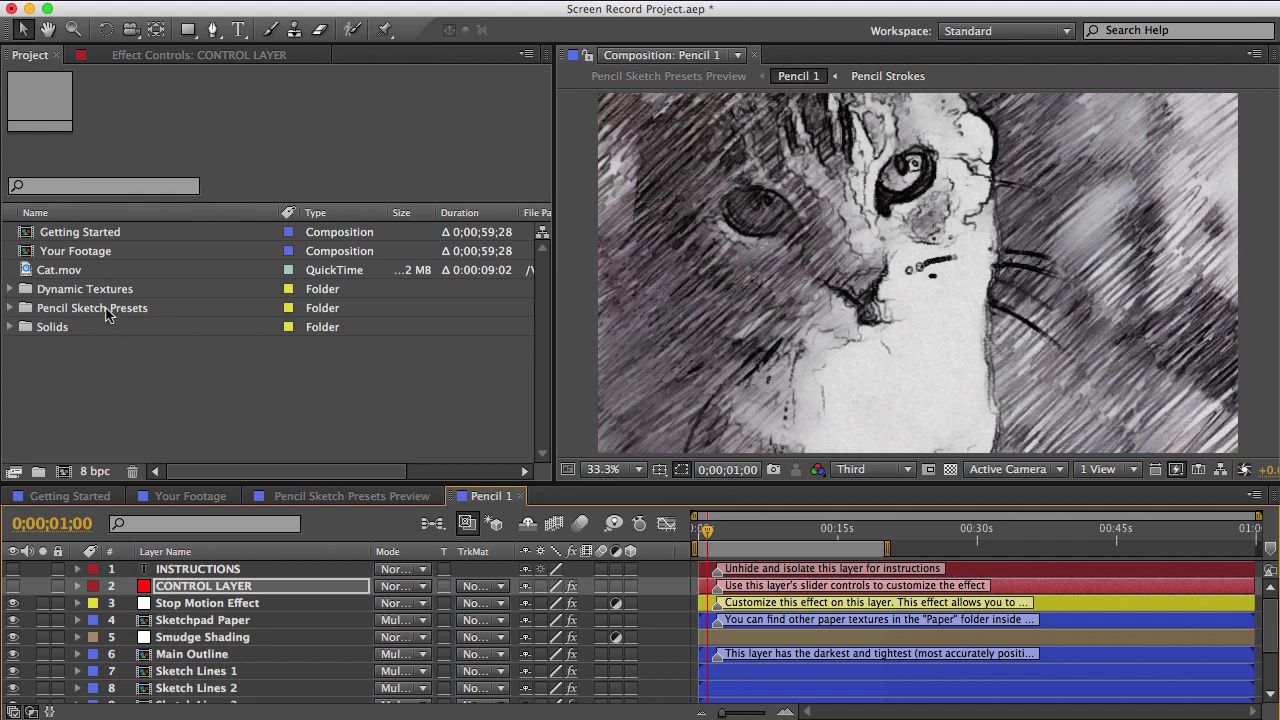
Expand Dynamic Textures and its inner subfolder, browsing the Paper, Pencil Strokes and Texture Image Files folders
left_click(84, 290)
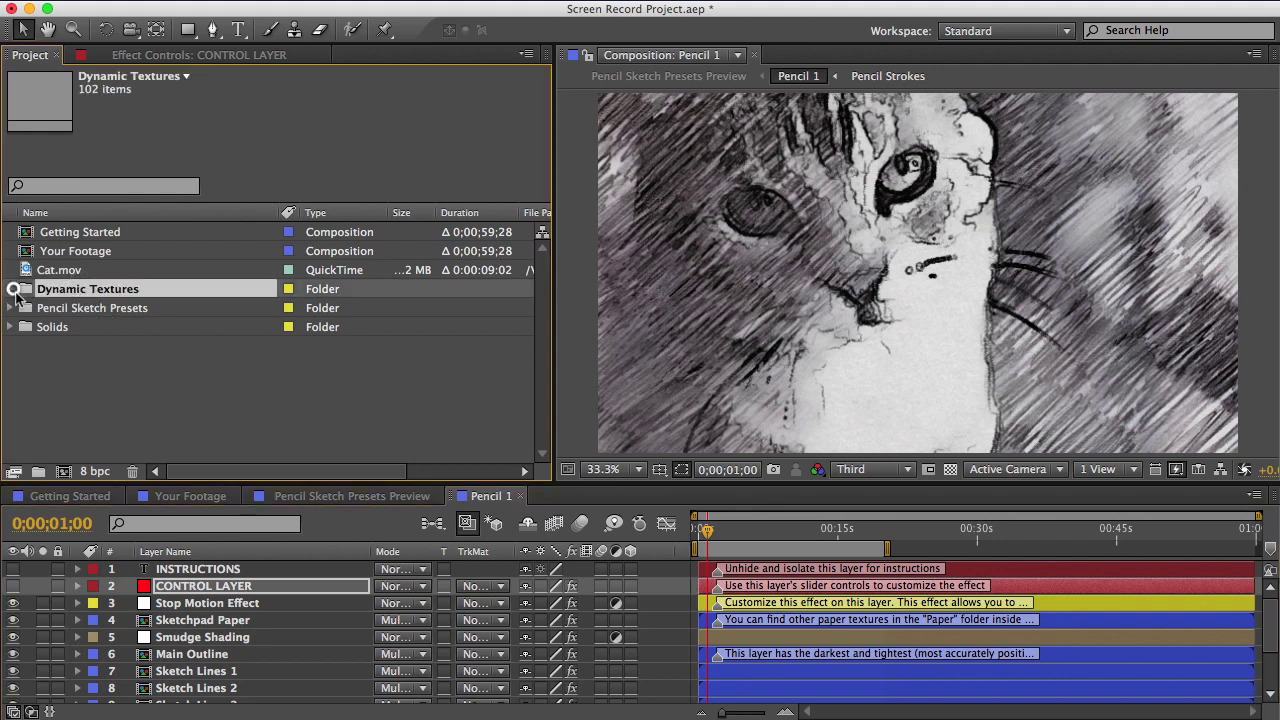
left_click(12, 289)
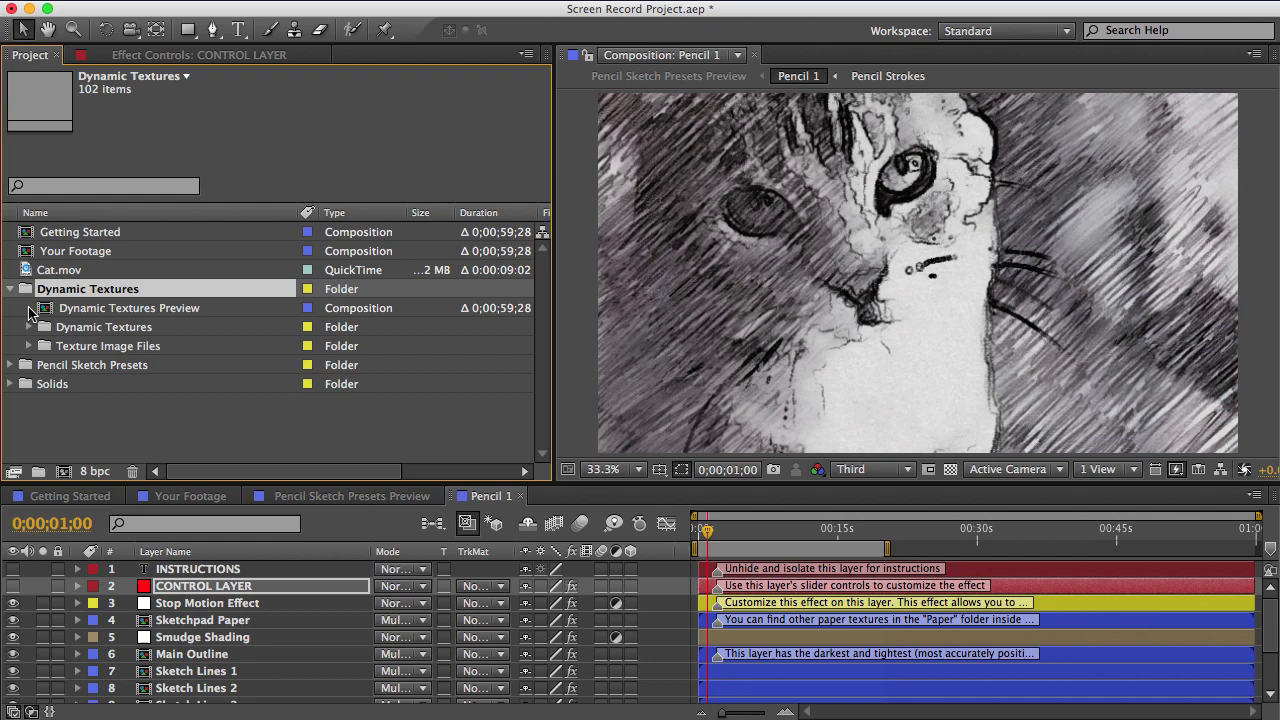
left_click(88, 311)
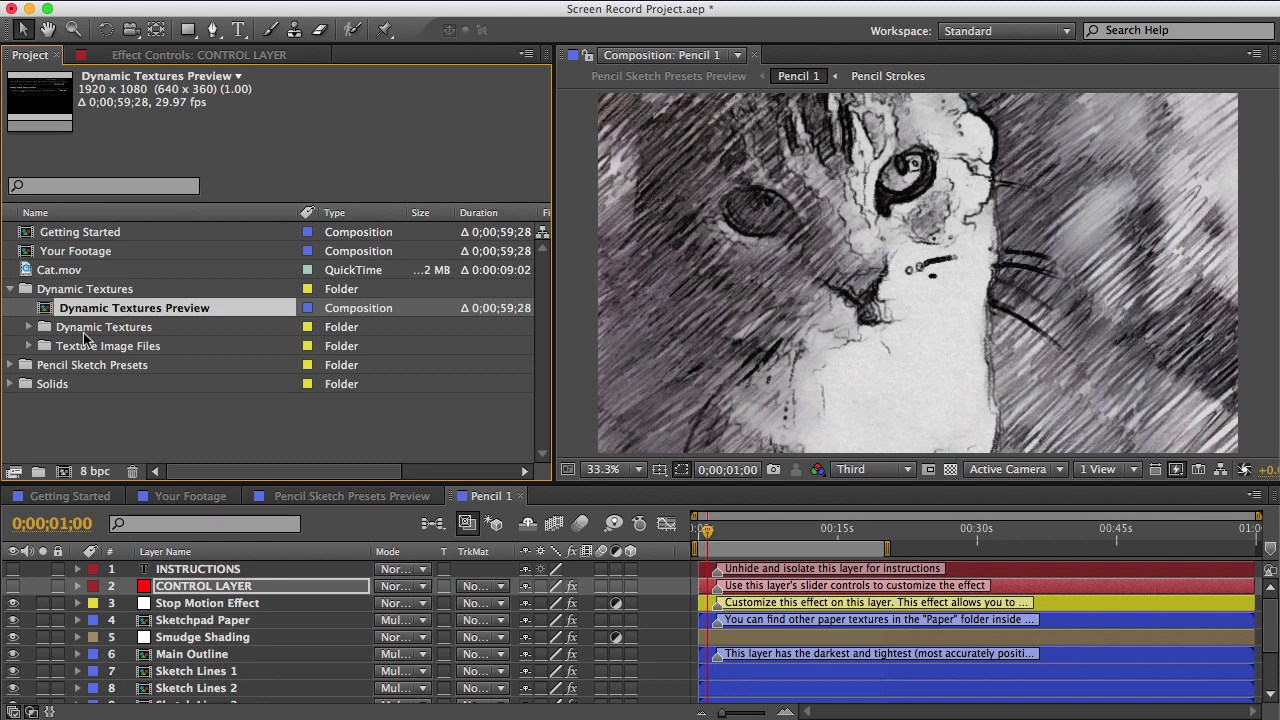
left_click(84, 330)
left_click(30, 331)
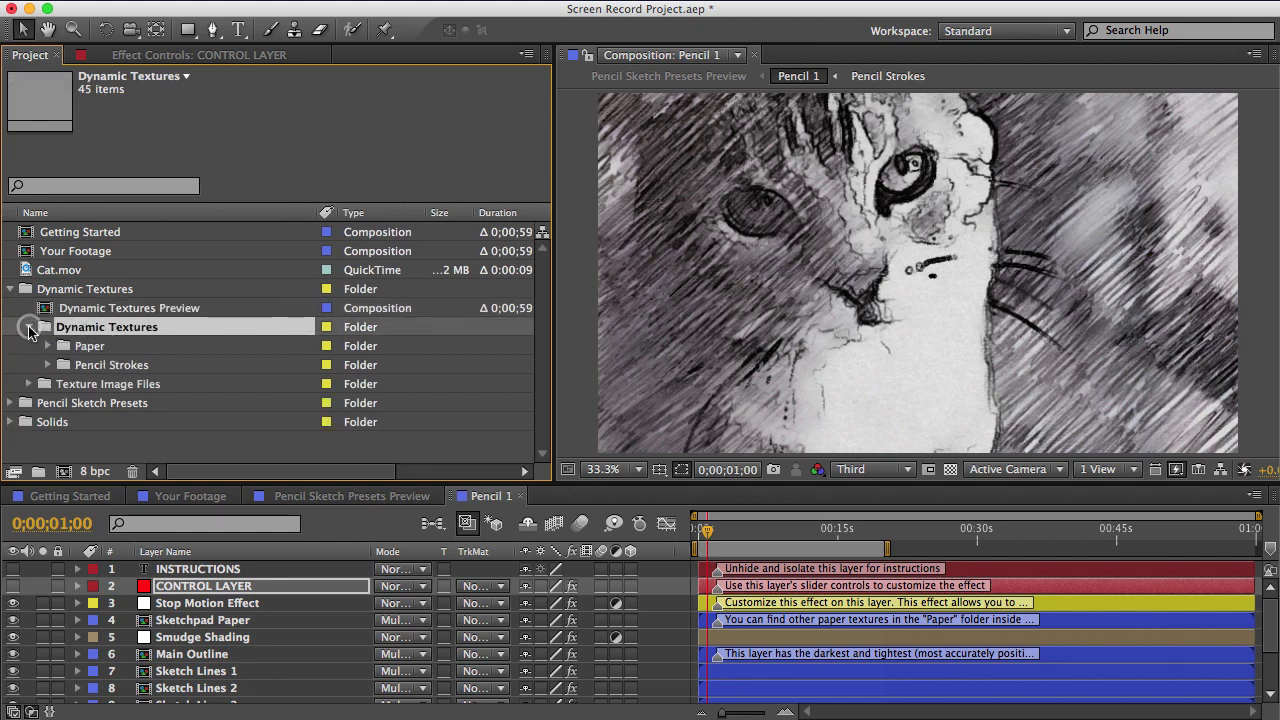
left_click(90, 348)
left_click(100, 367)
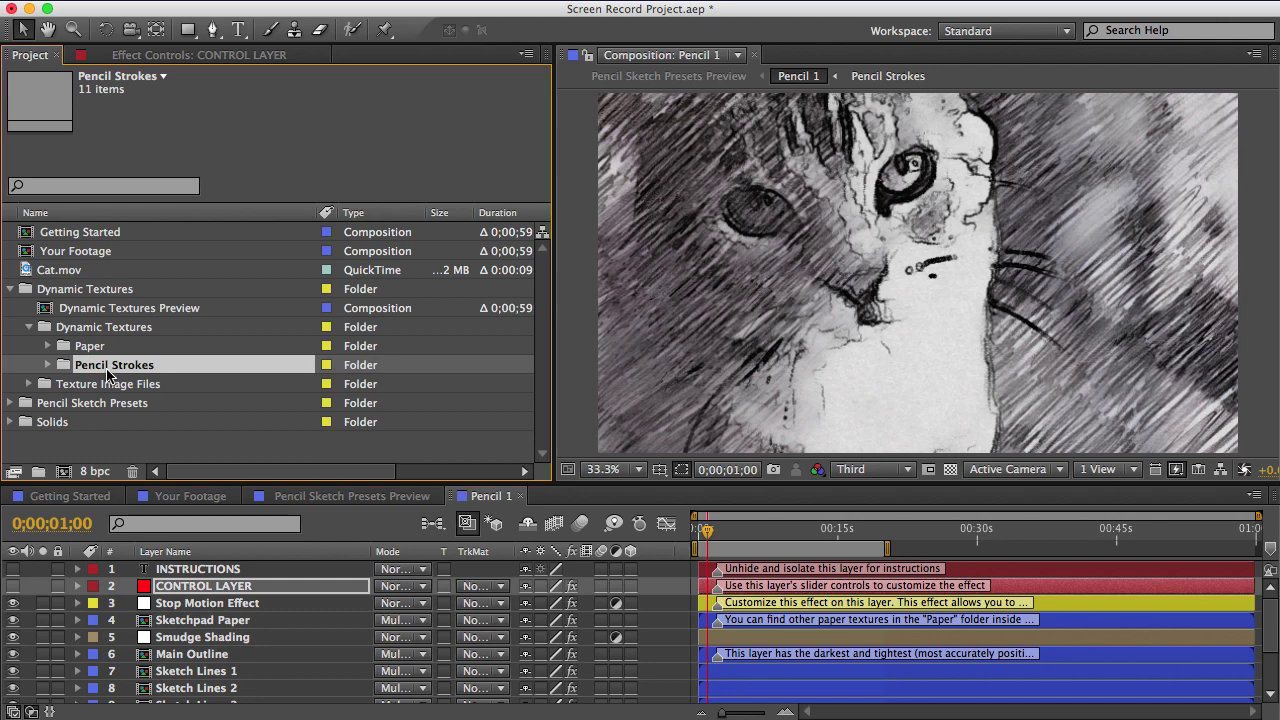
left_click(86, 388)
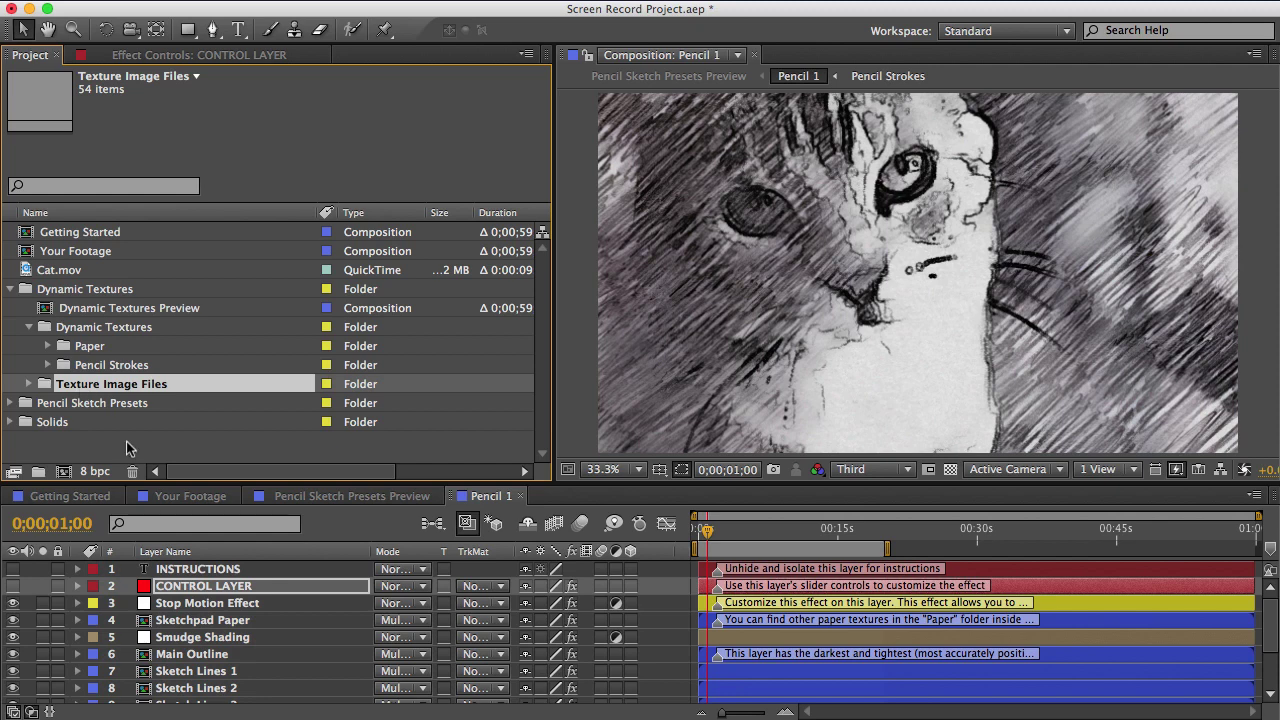
left_click(215, 590)
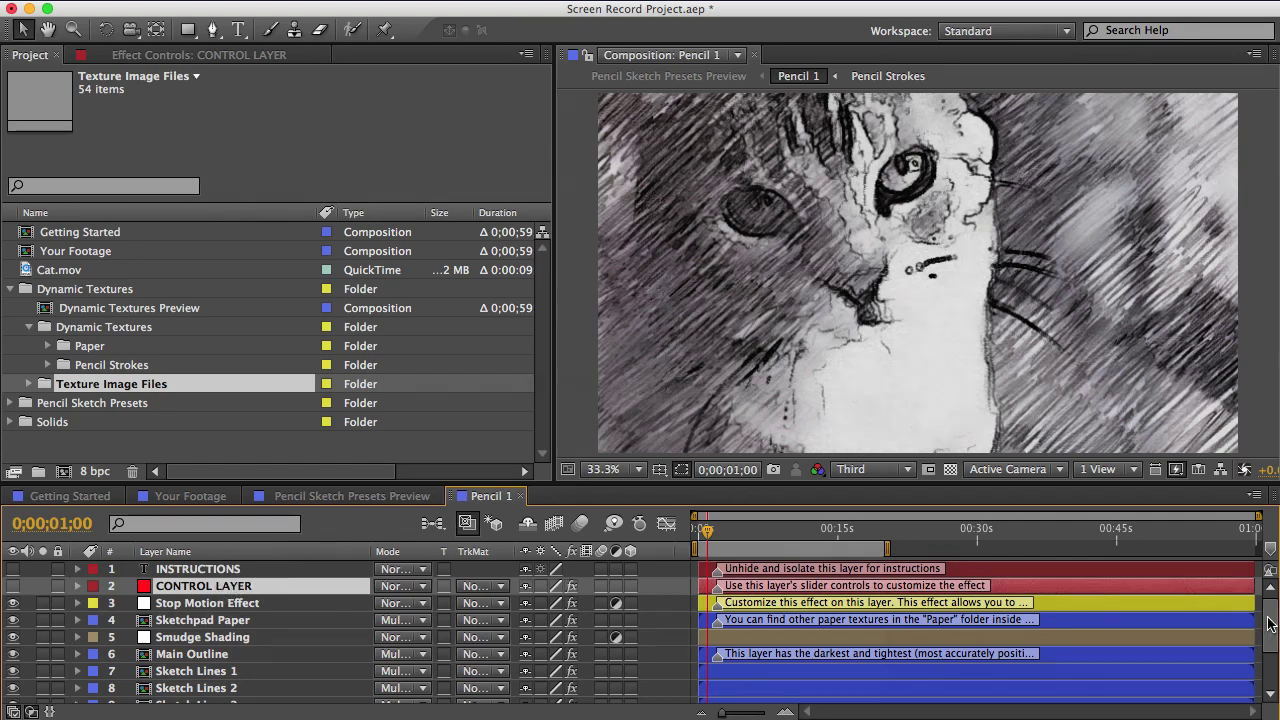
Open the Pencil Strokes precomp and view its CONTROL LAYER settings
left_click_drag(1270, 620, 1275, 655)
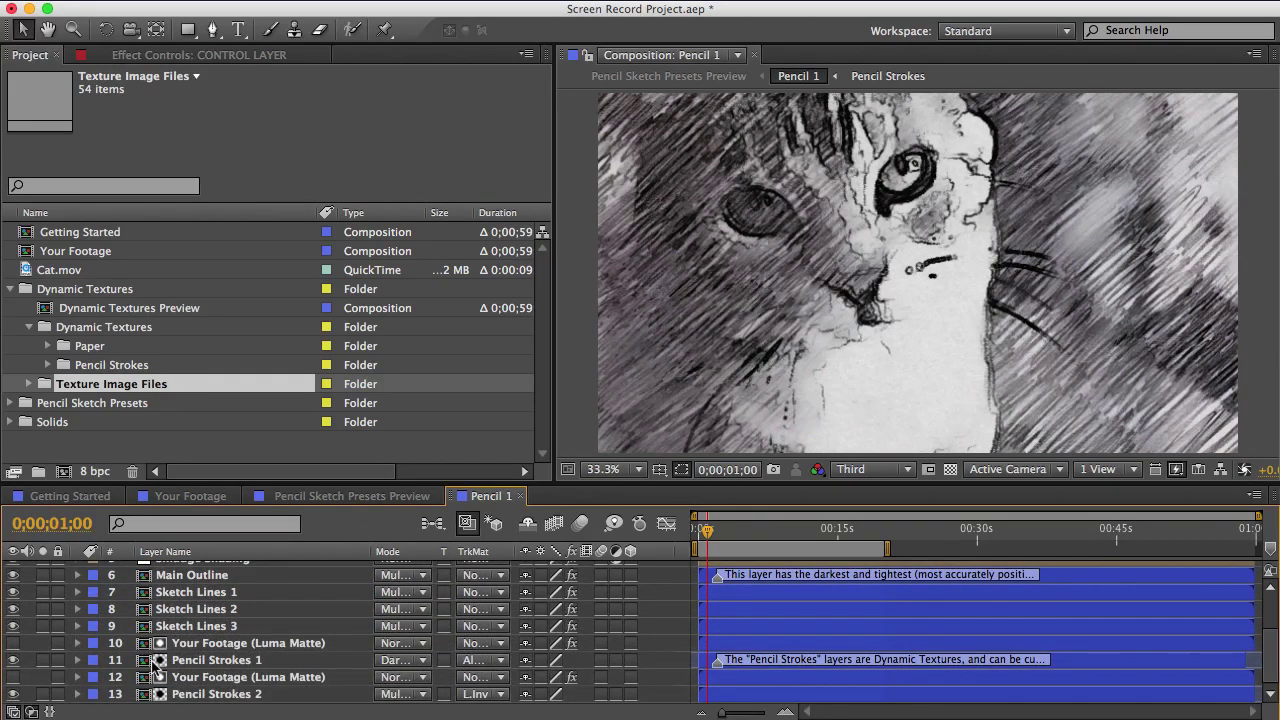
left_click(43, 660)
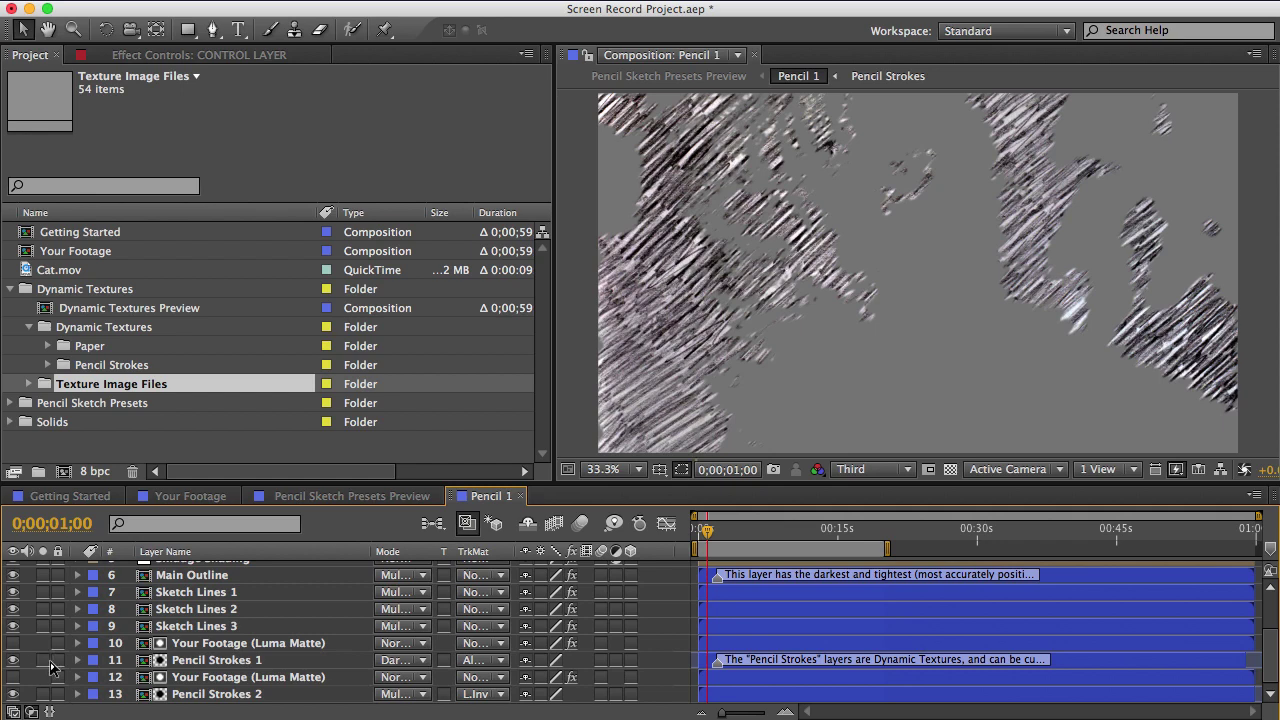
double_click(178, 662)
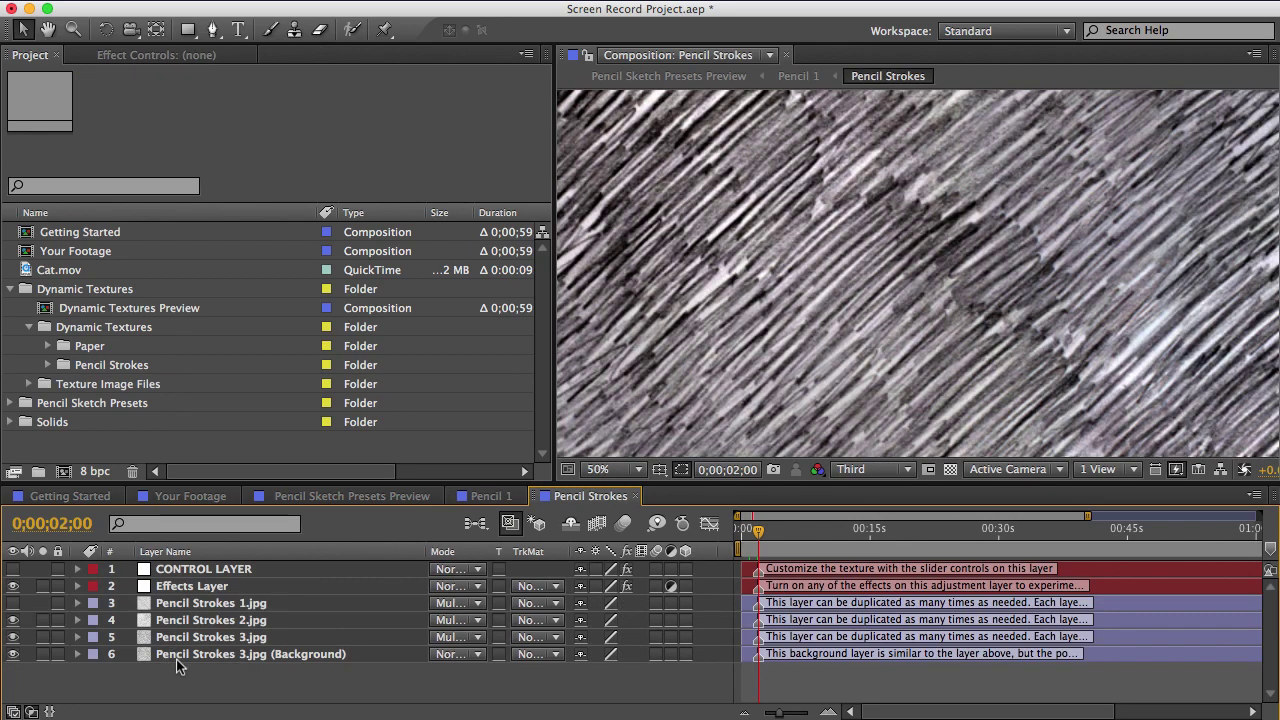
left_click(192, 570)
left_click(203, 56)
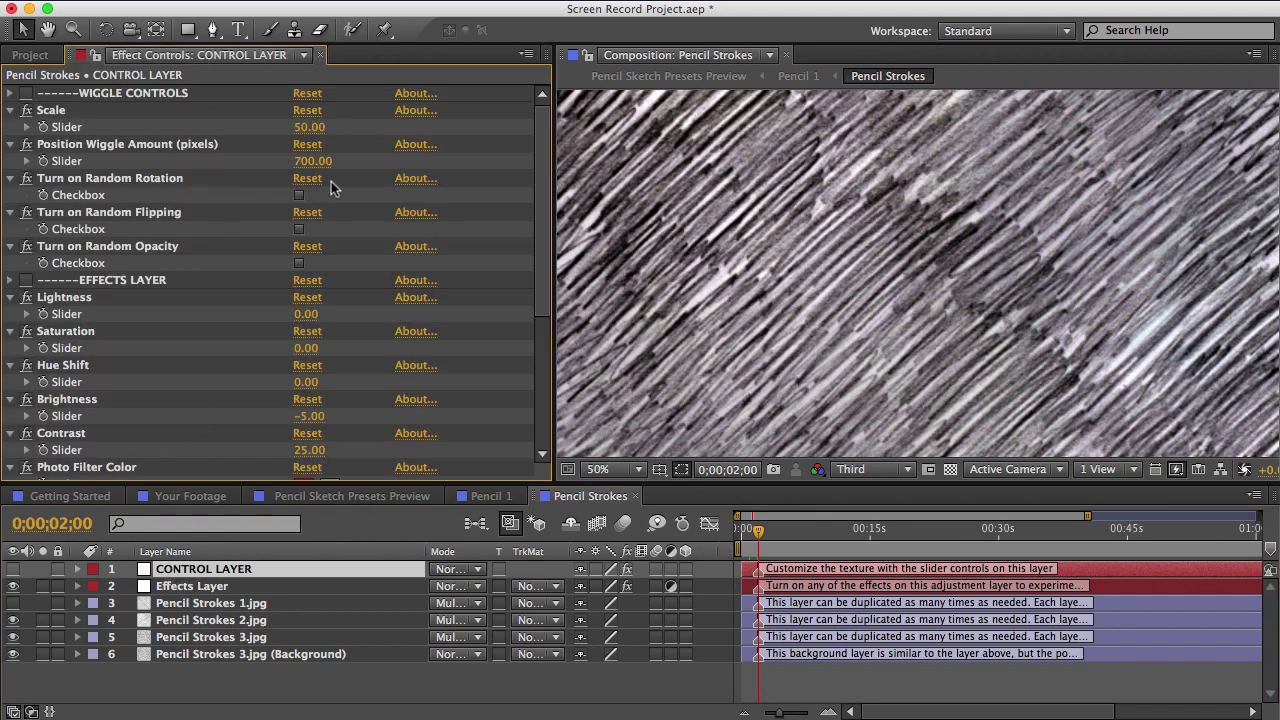
left_click_drag(541, 200, 550, 110)
Duplicate Pencil Strokes 1.jpg, then delete the three Pencil Strokes 1.jpg layers, leaving five
left_click(203, 606)
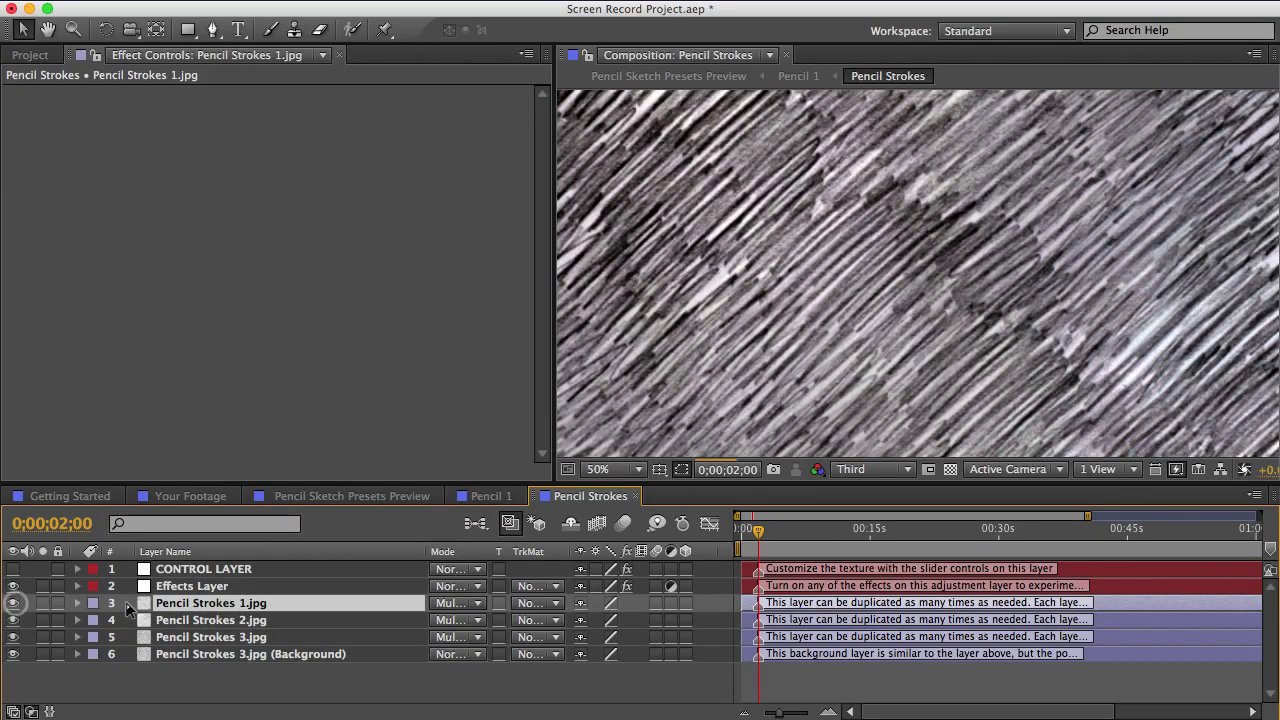
key("super+d")
key("super+d")
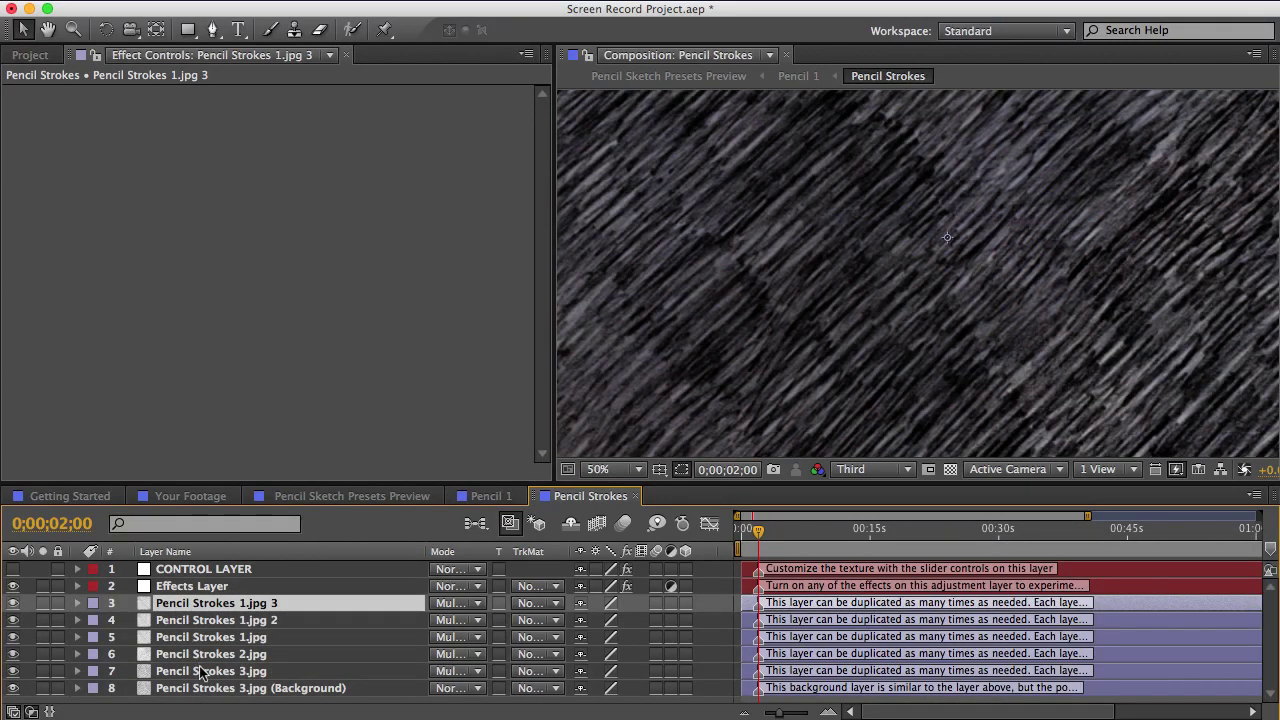
left_click(451, 604)
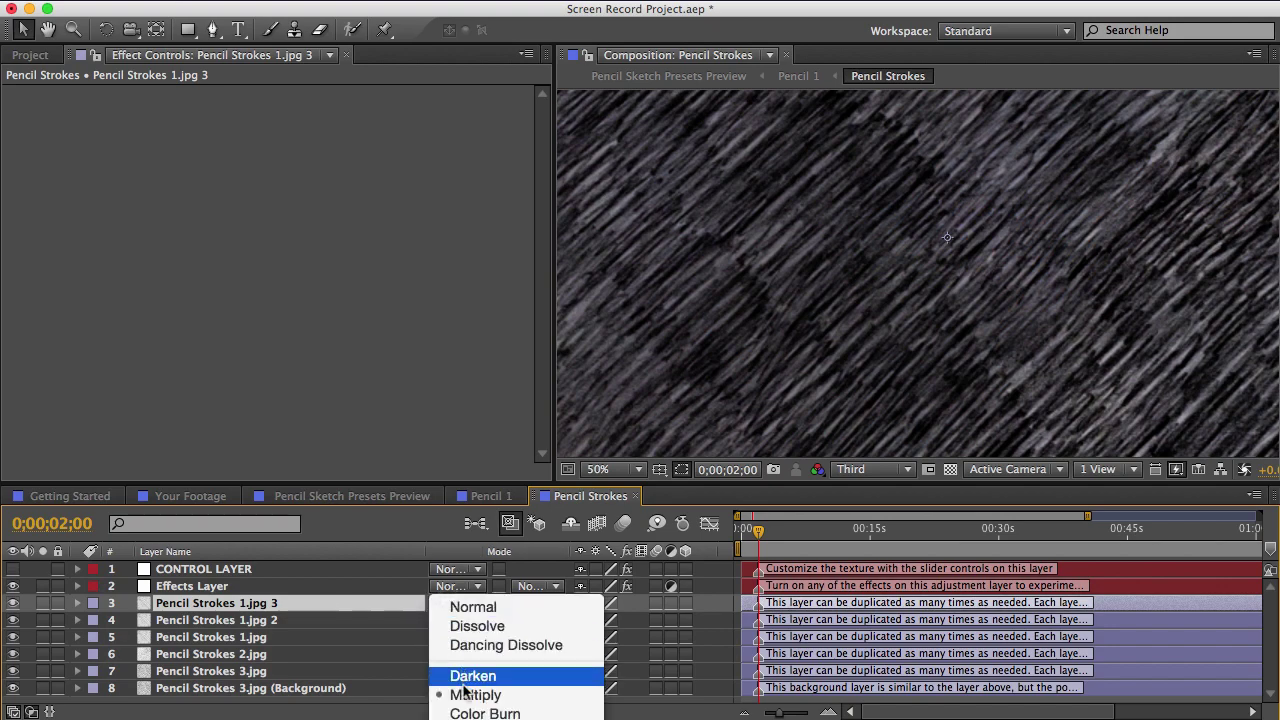
left_click(312, 616)
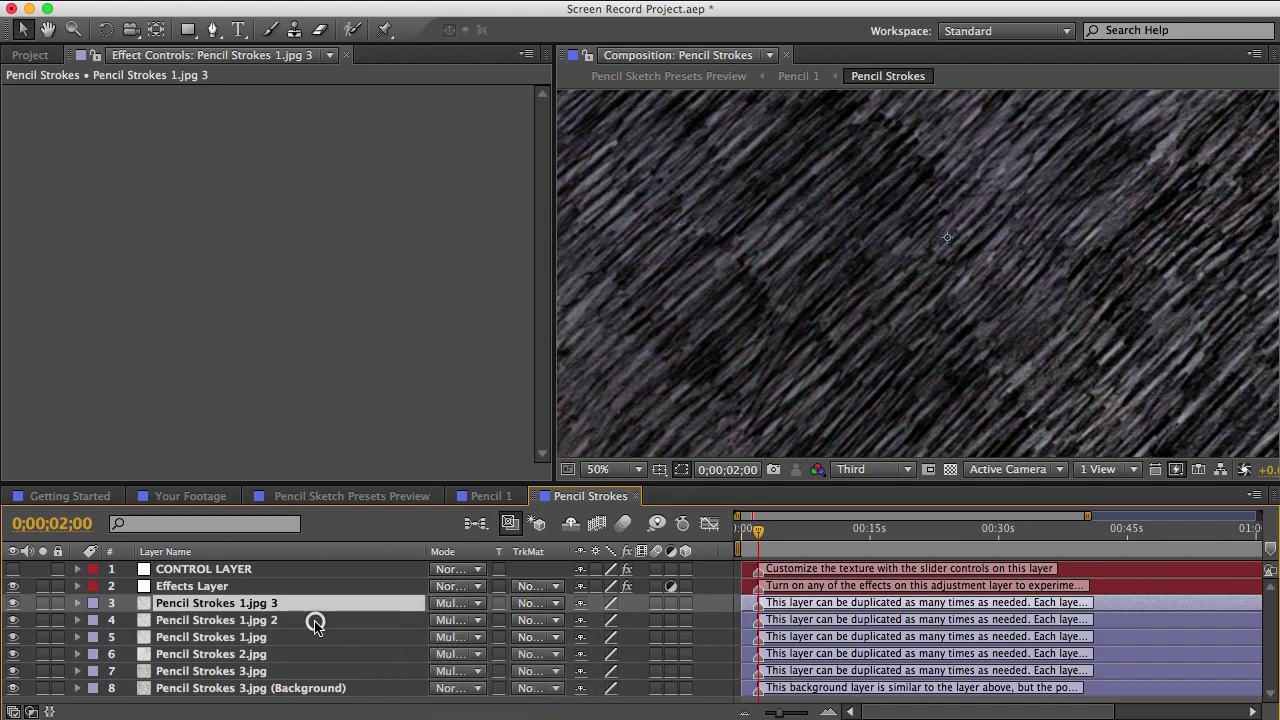
left_click(222, 638, "shift")
key("BackSpace")
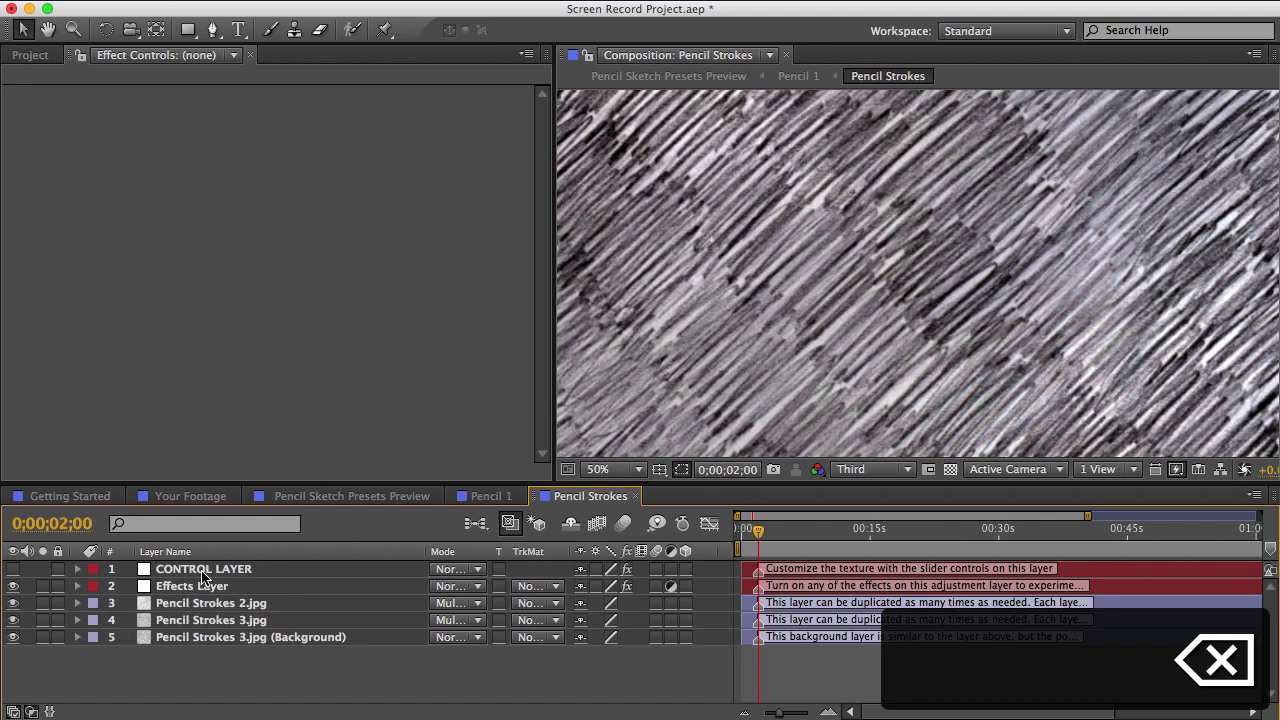
Toggle Random Rotation on and back off, and lower the stroke texture Scale to 45
left_click(201, 570)
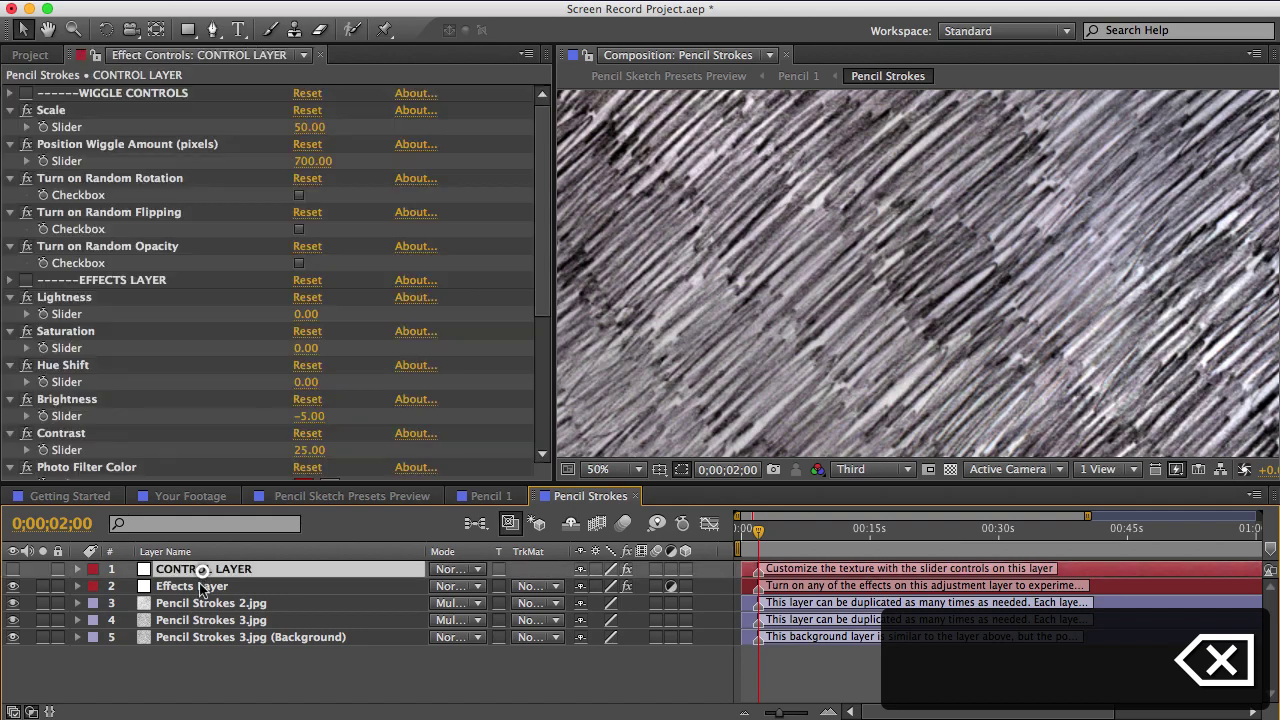
left_click(151, 181)
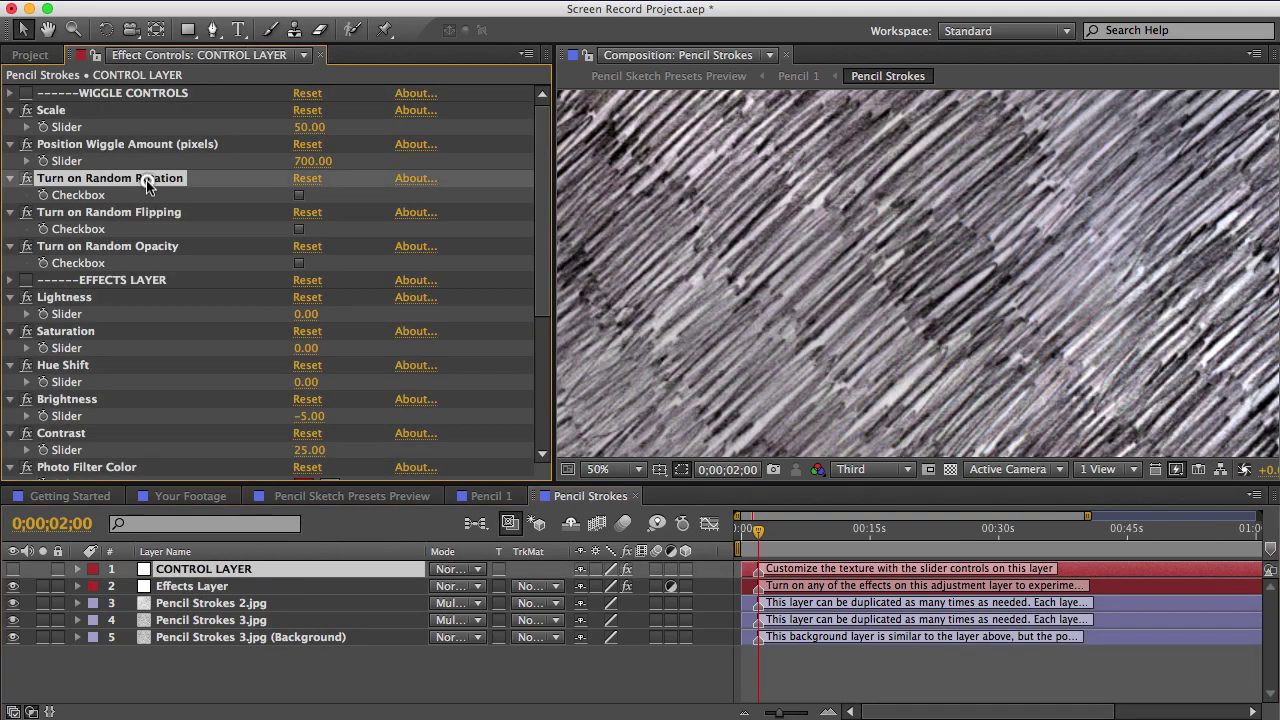
left_click(299, 195)
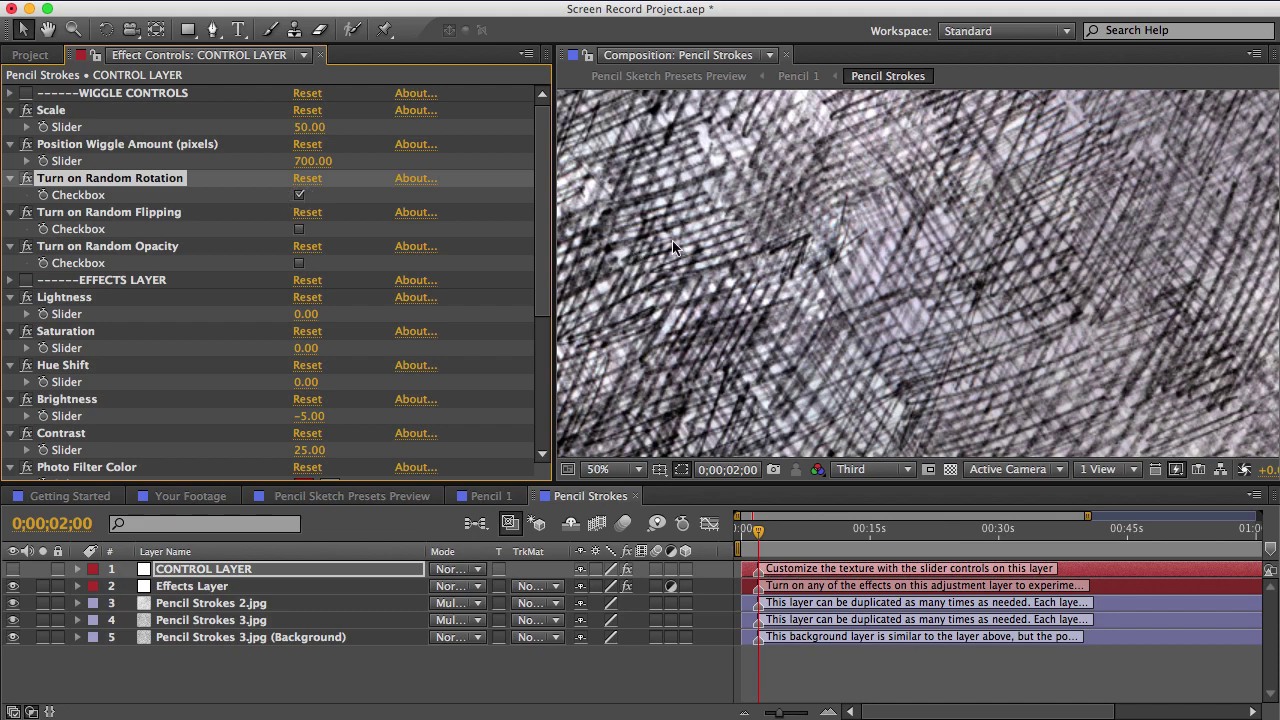
left_click(299, 196)
left_click(112, 111)
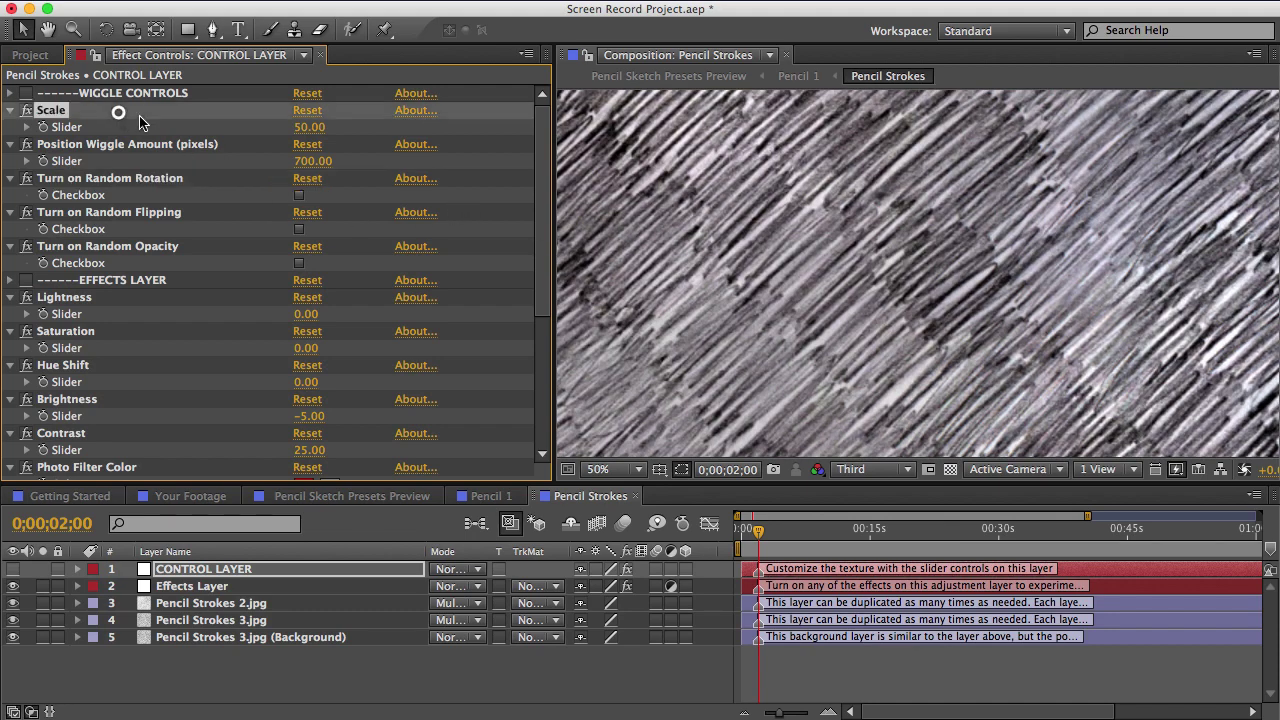
left_click_drag(313, 140, 316, 147)
key("comma")
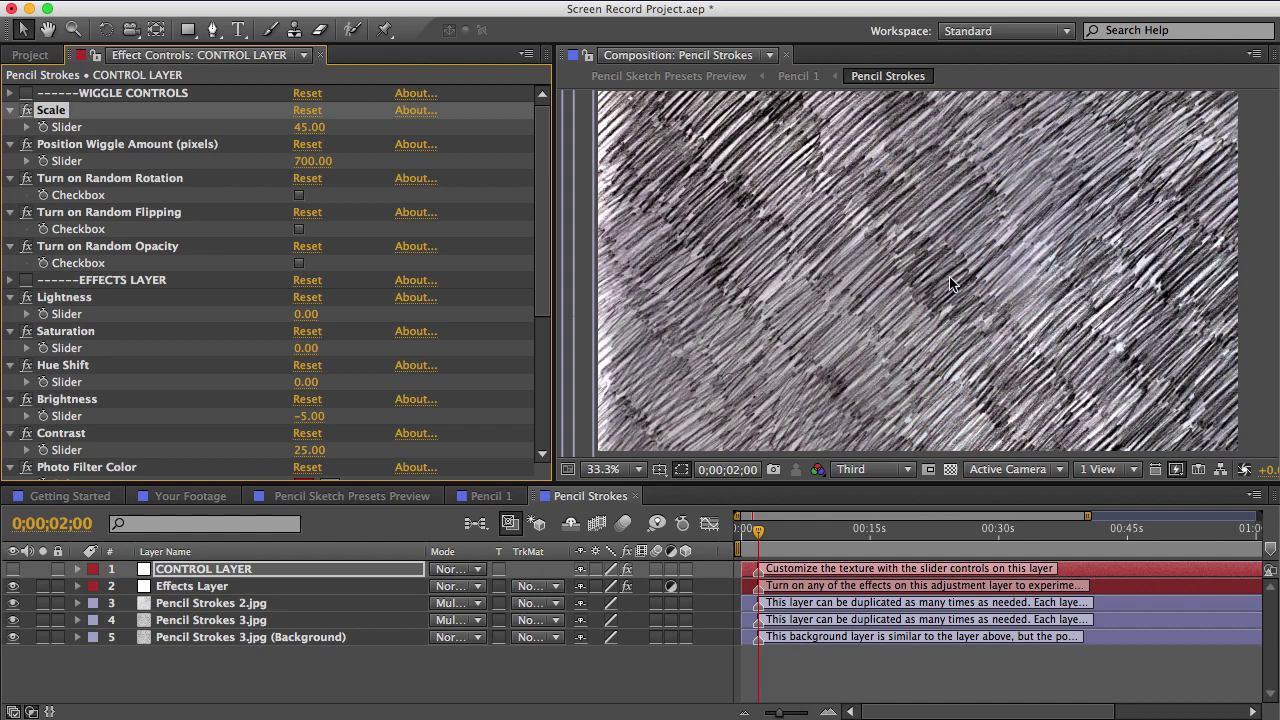
key("comma")
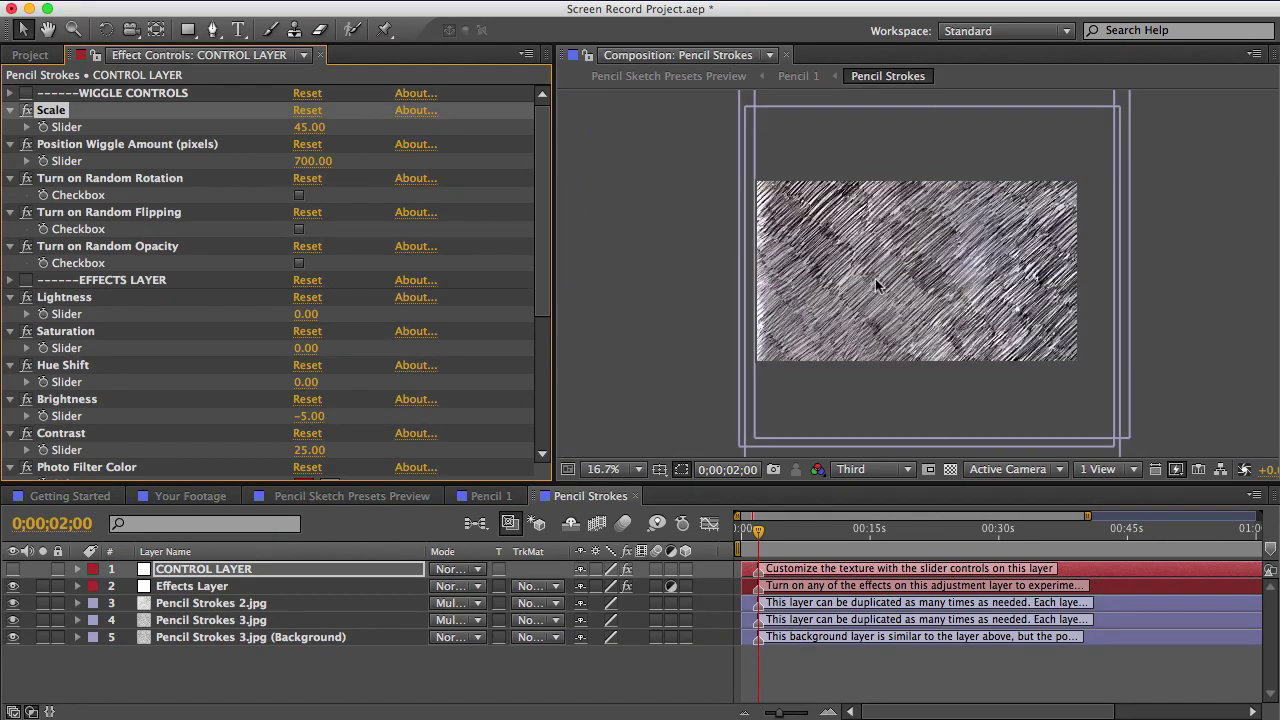
left_click_drag(758, 529, 764, 530)
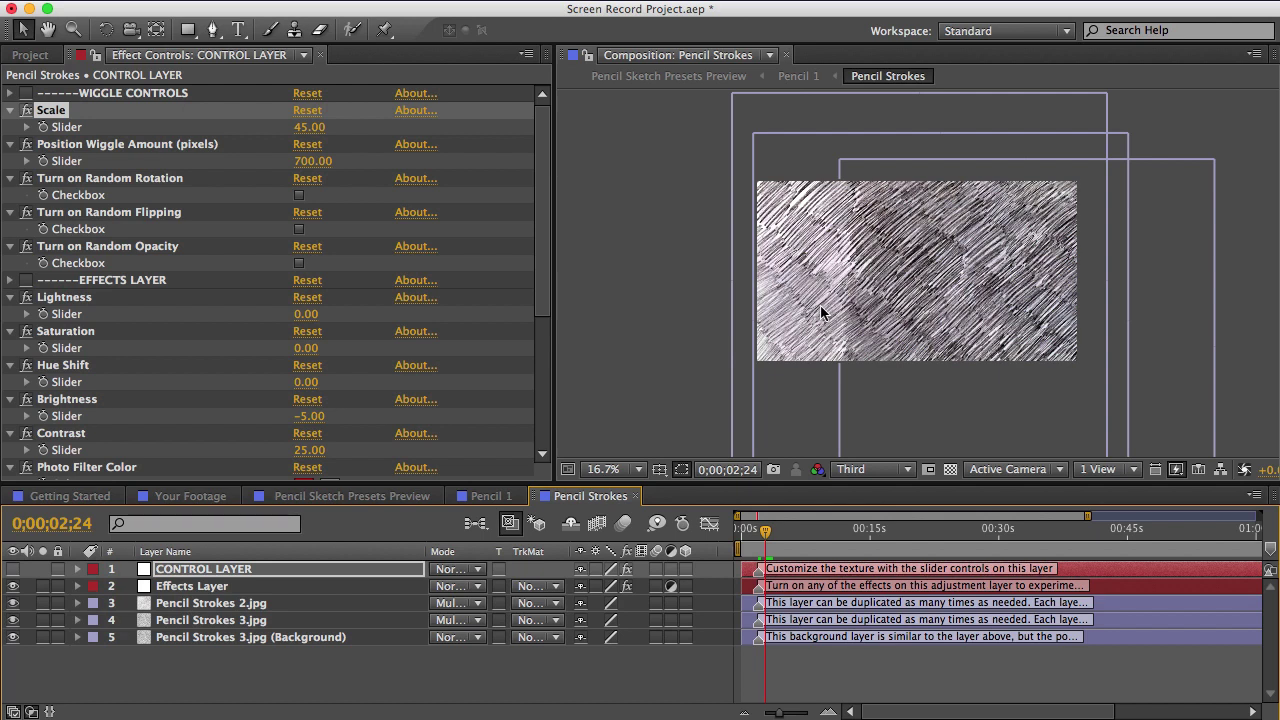
Lower Position Wiggle Amount from 700 to 241 and scrub to preview it
left_click(110, 146)
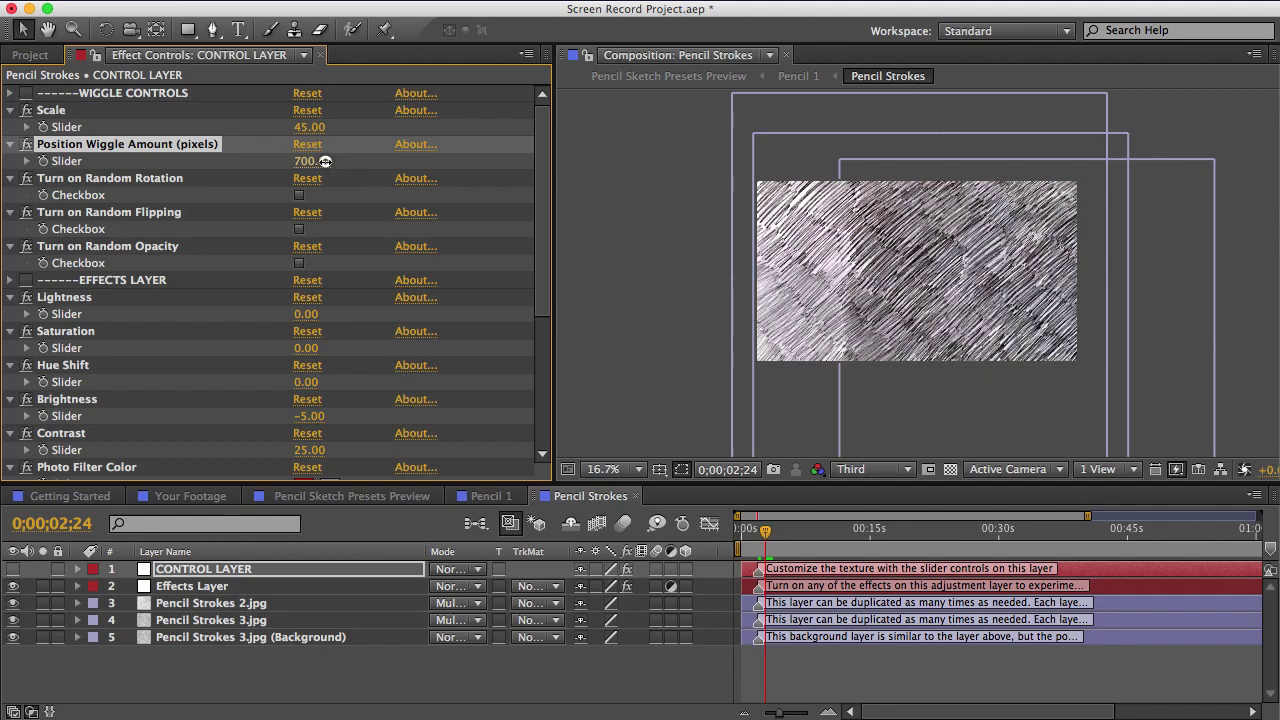
left_click_drag(325, 161, 152, 163)
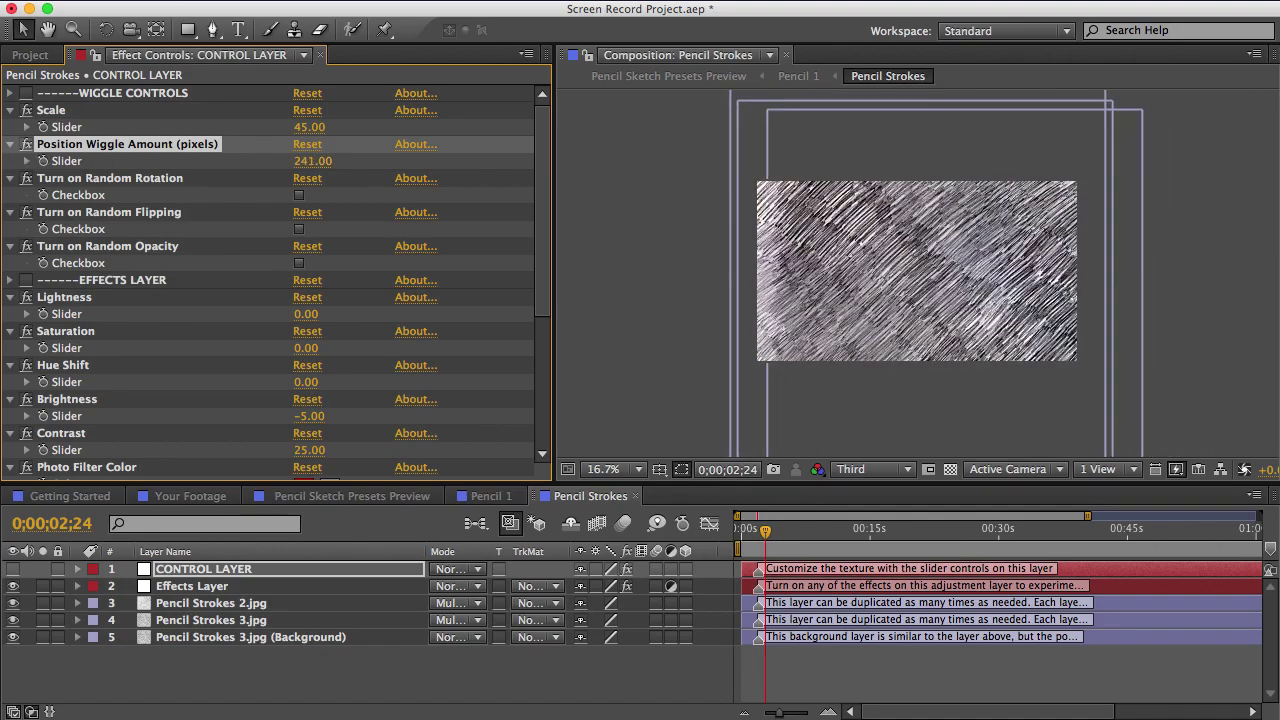
mouse_move(766, 530)
left_mouse_down()
mouse_move(834, 535)
mouse_move(743, 541)
left_mouse_up()
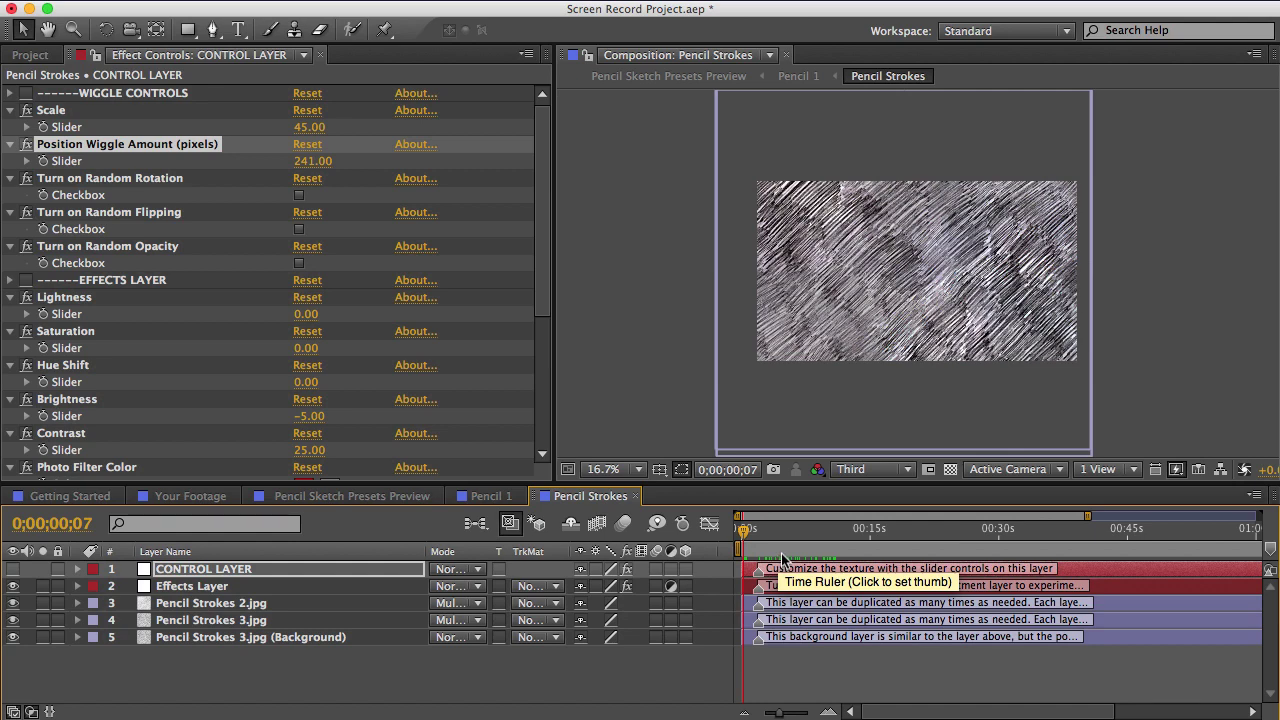
Close the Pencil Strokes comp and select the Sketchpad Paper layer in Pencil 1
left_click(633, 496)
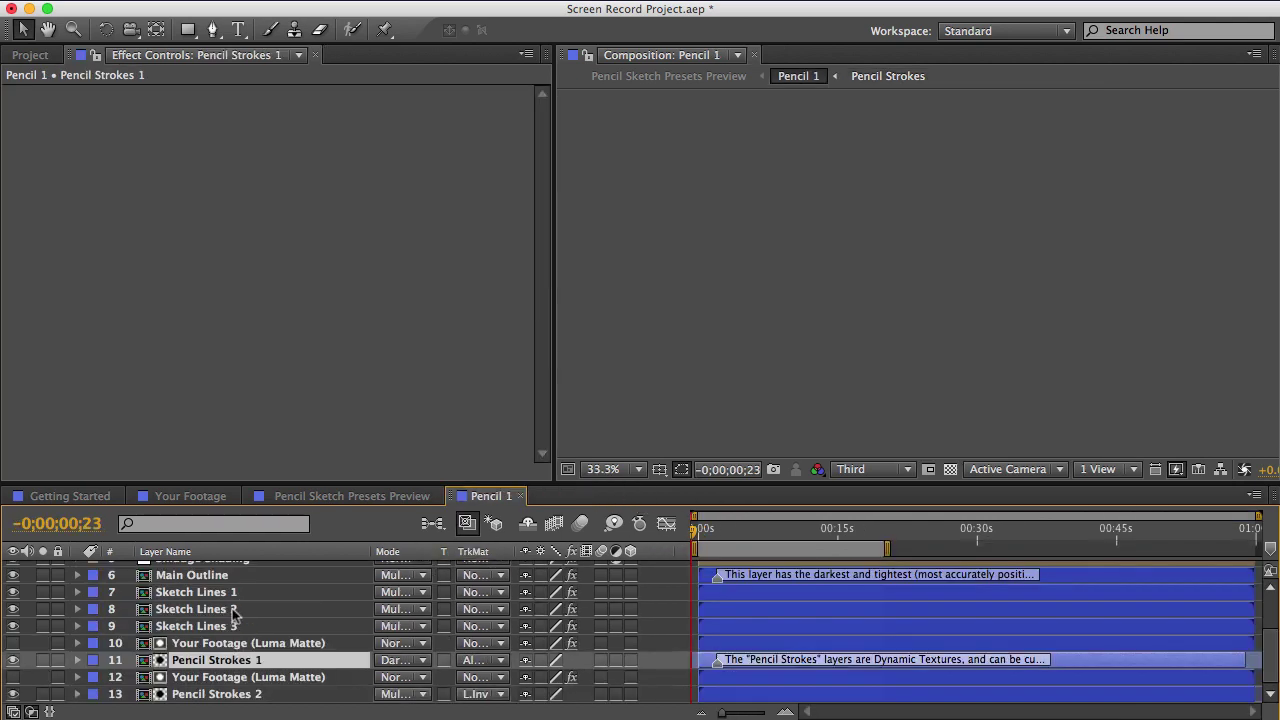
scroll(1254, 684, "up", 5)
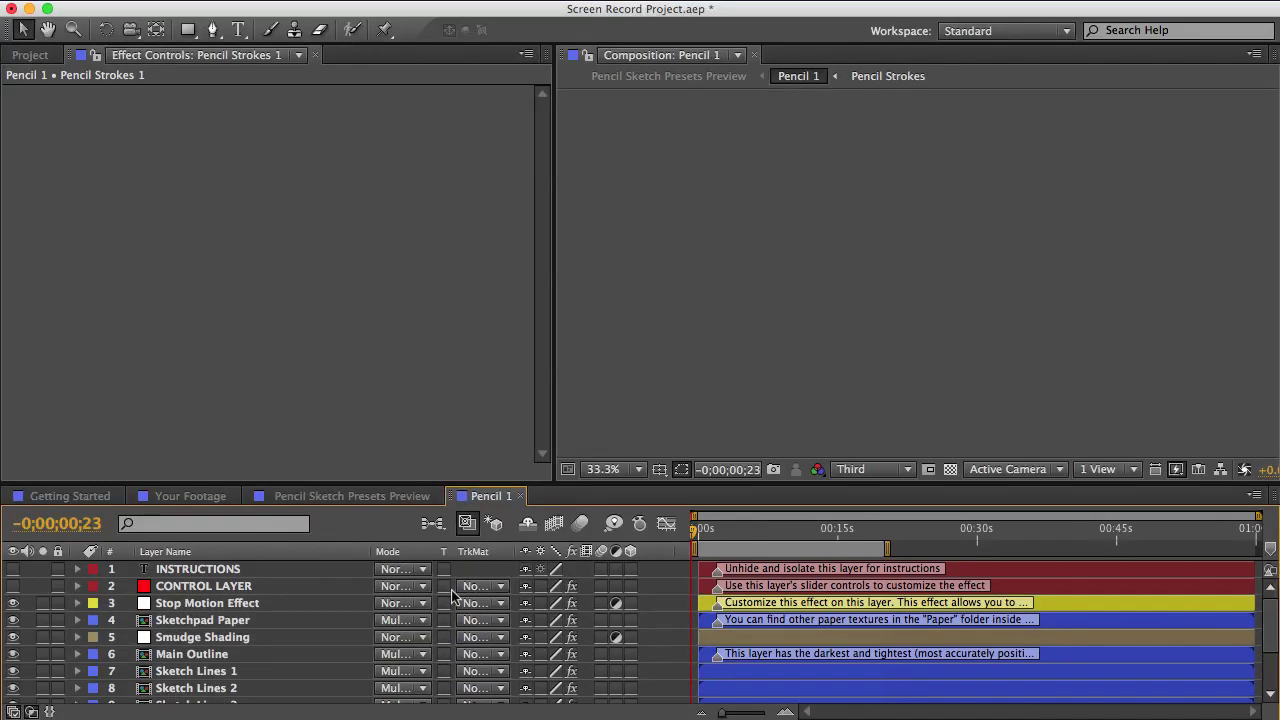
left_click(206, 622)
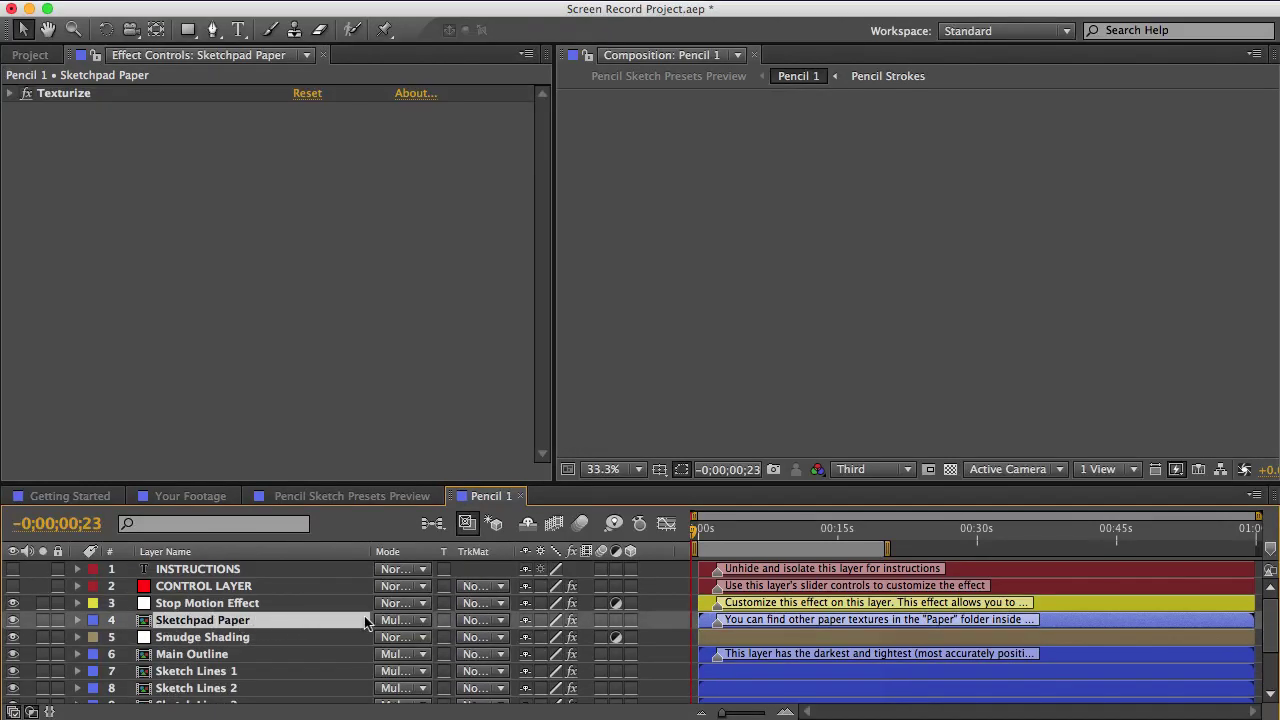
left_click(396, 621)
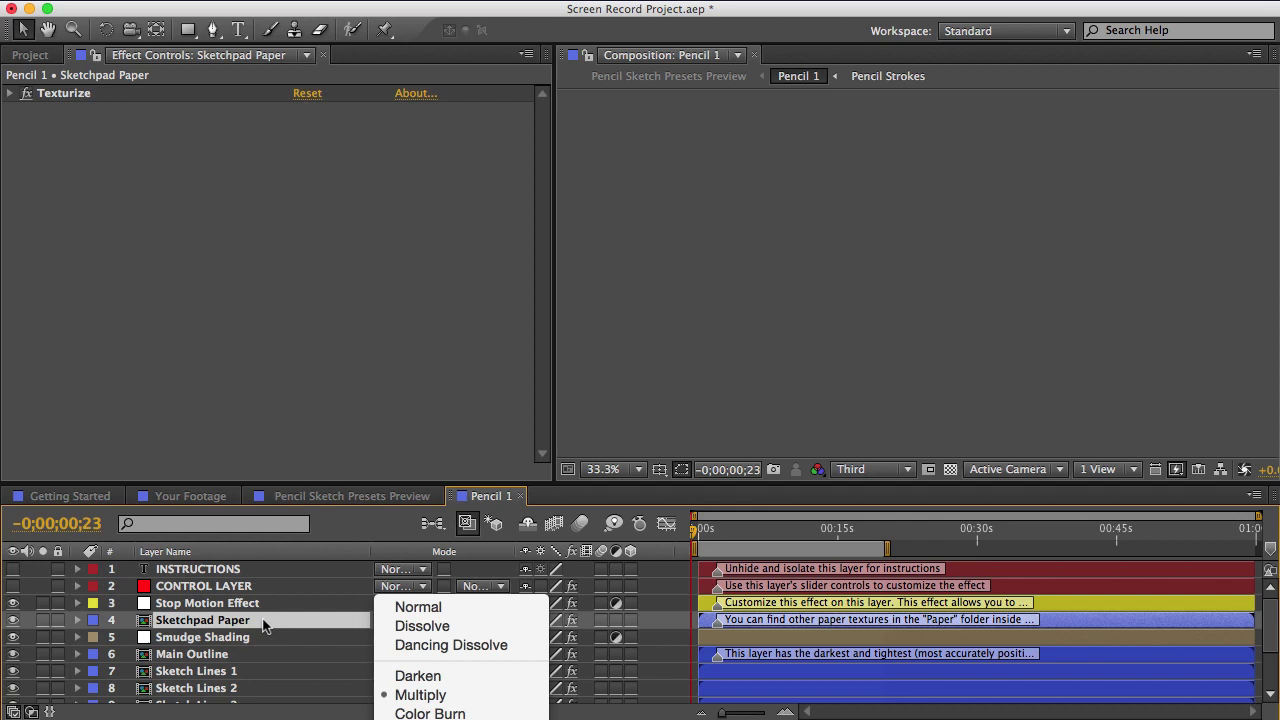
left_click(258, 622)
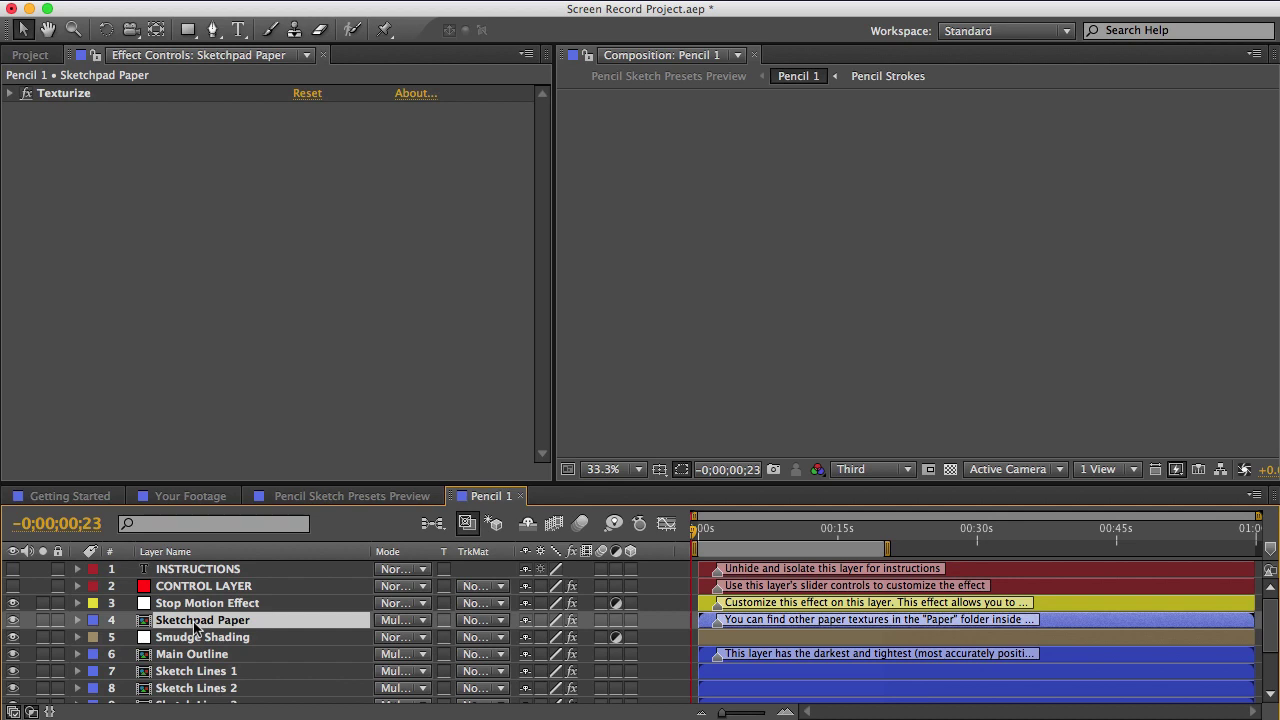
Replace the Sketchpad Paper layer with a texture from the Paper folder and preview the result
left_click(33, 56)
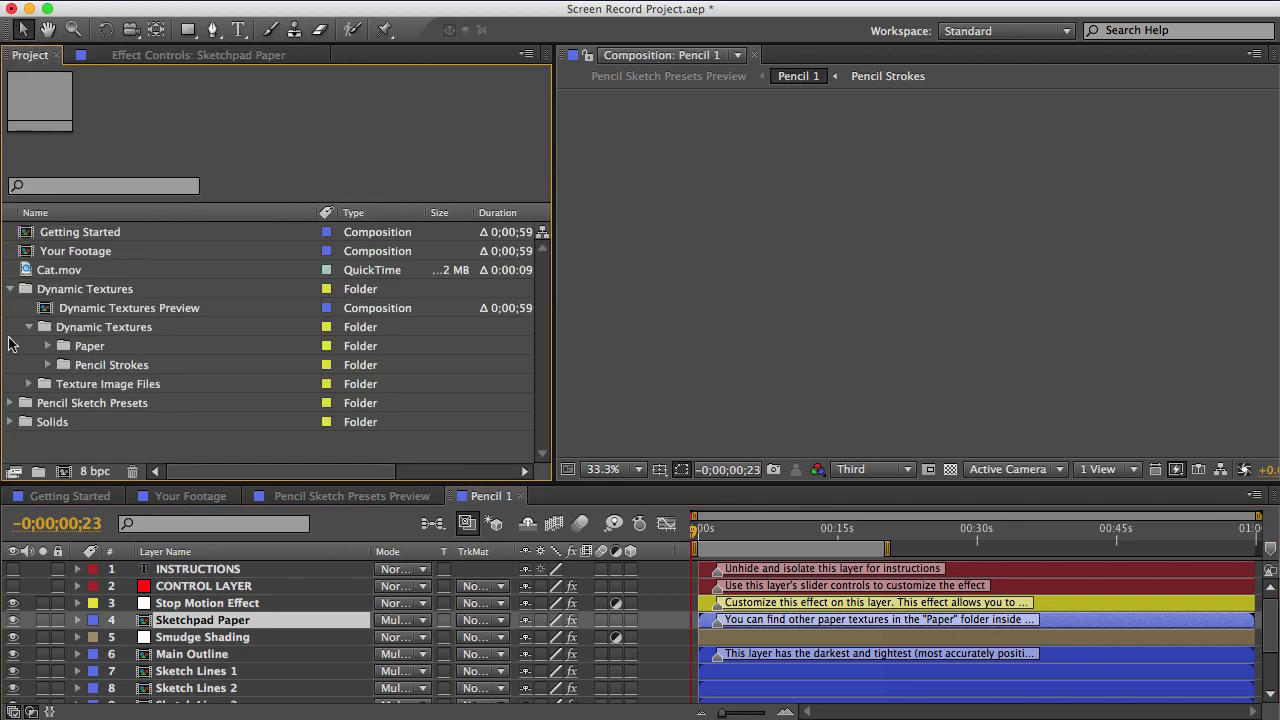
left_click(92, 349)
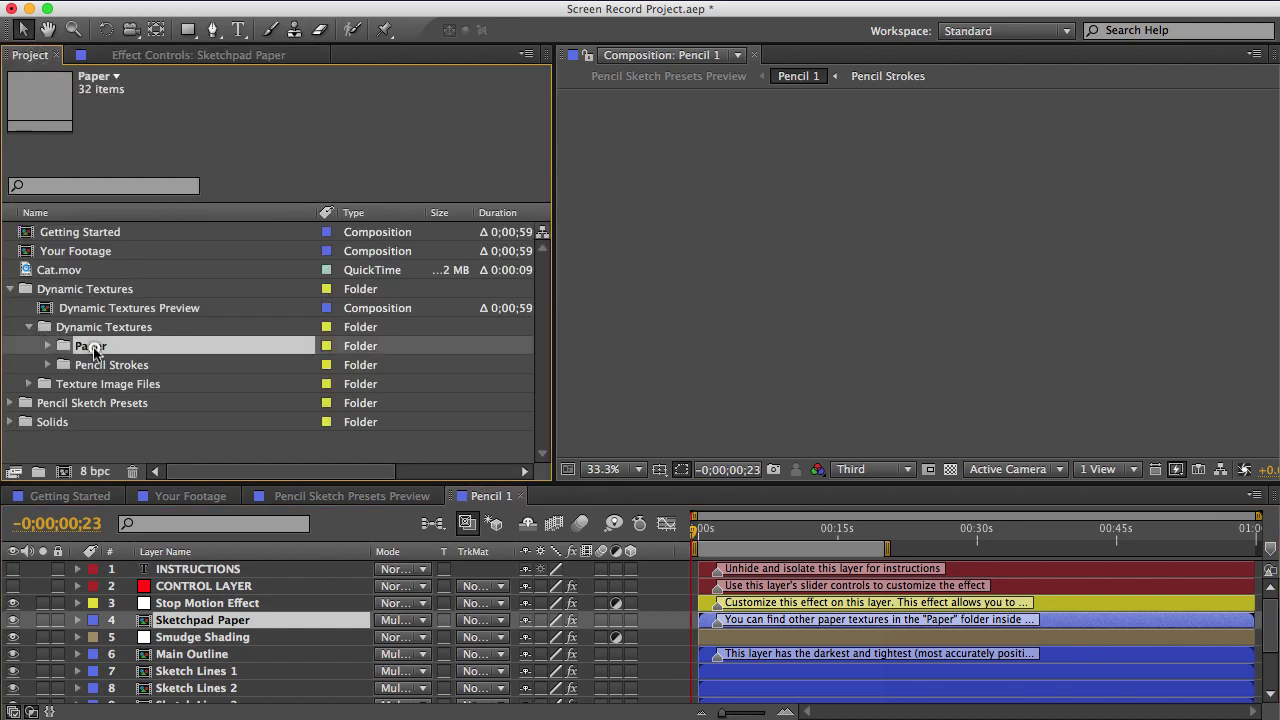
left_click(47, 346)
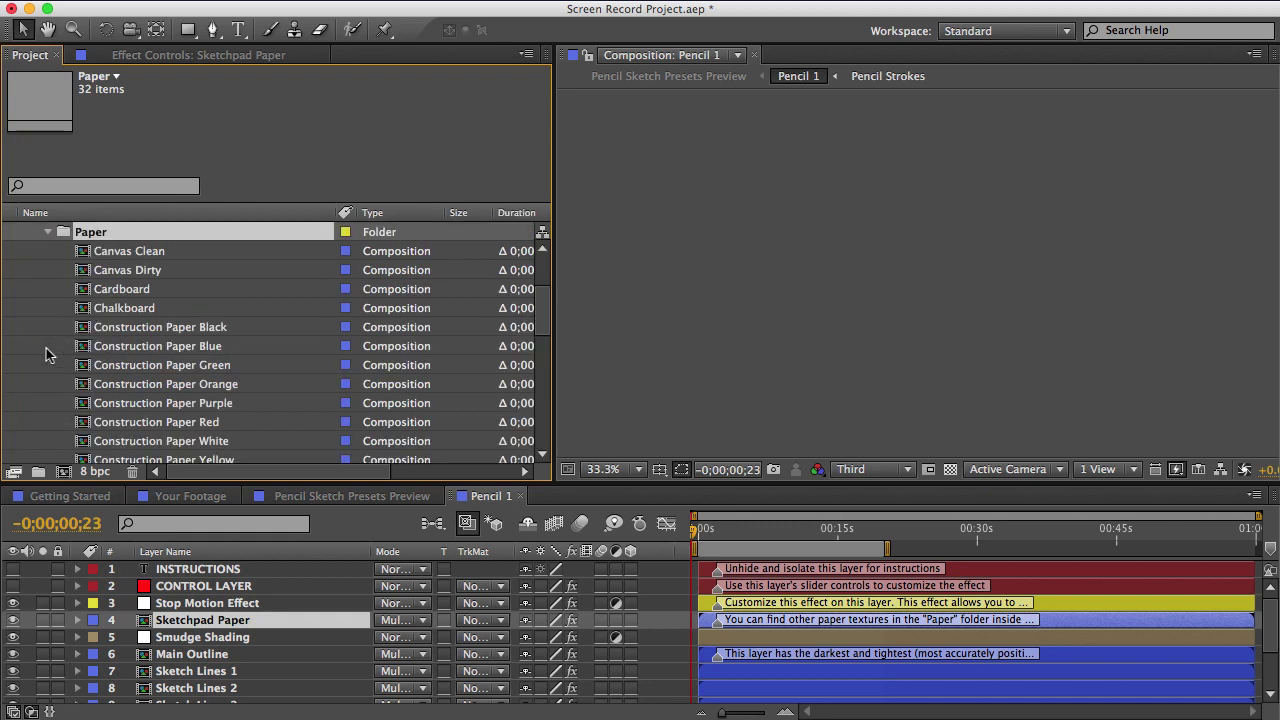
scroll(536, 337, "down", 3)
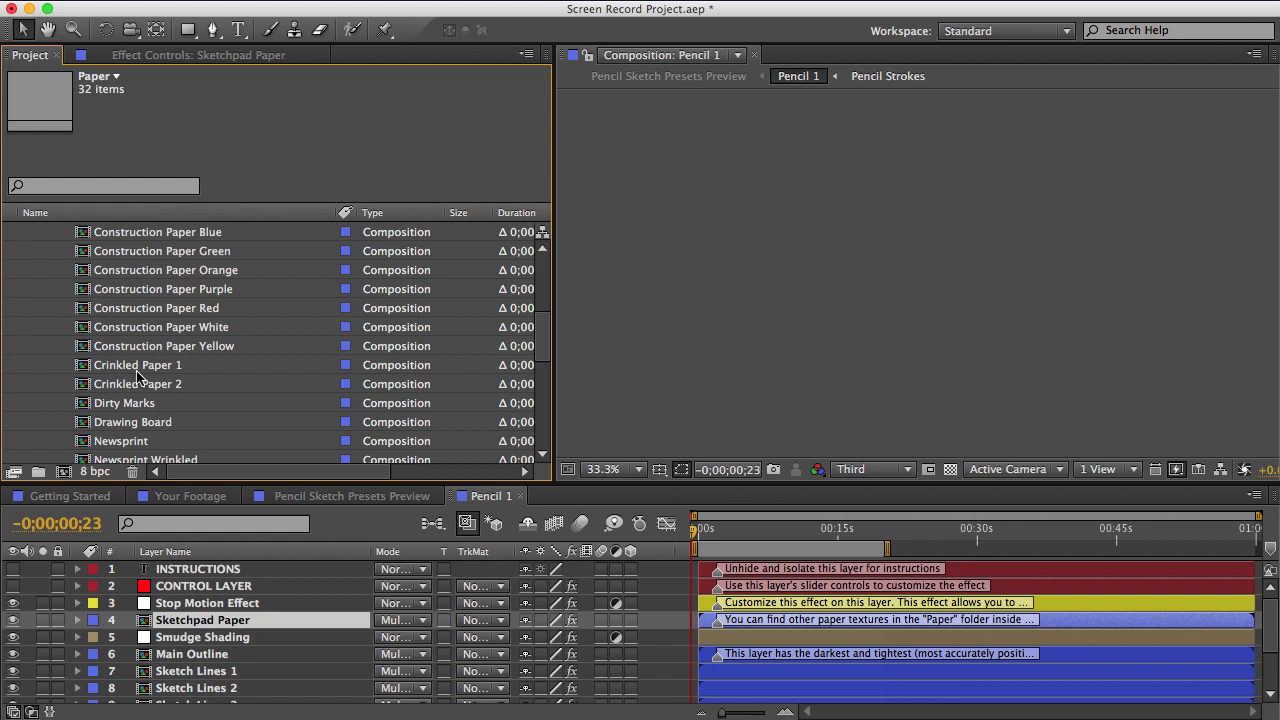
left_click(139, 367)
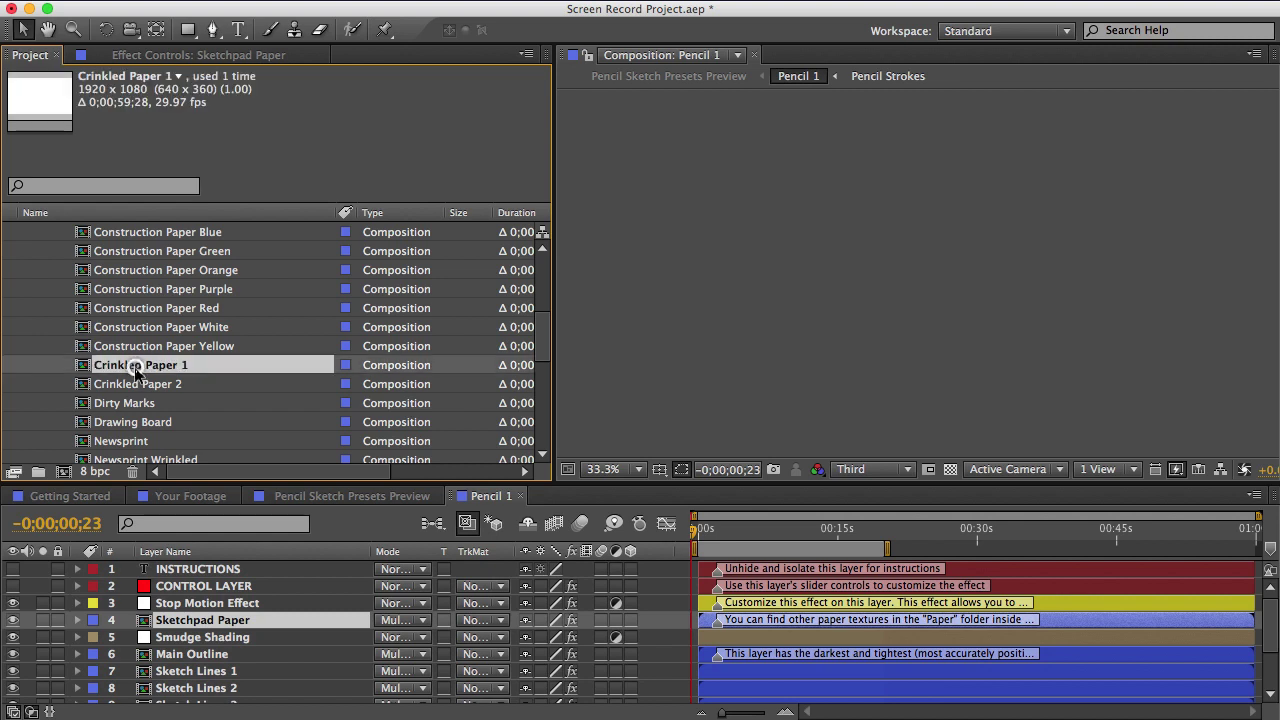
left_click(186, 621)
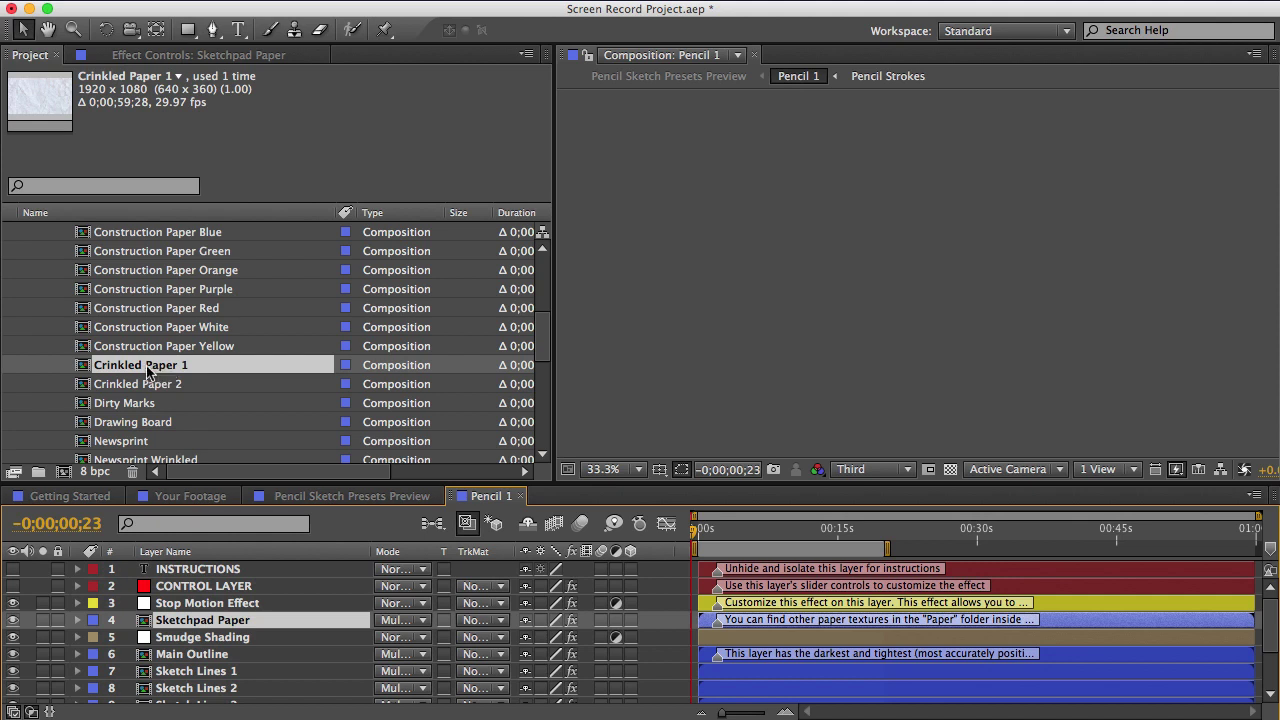
mouse_move(150, 372)
left_mouse_down()
mouse_move(130, 383)
mouse_move(202, 621)
left_mouse_up()
left_click(730, 536)
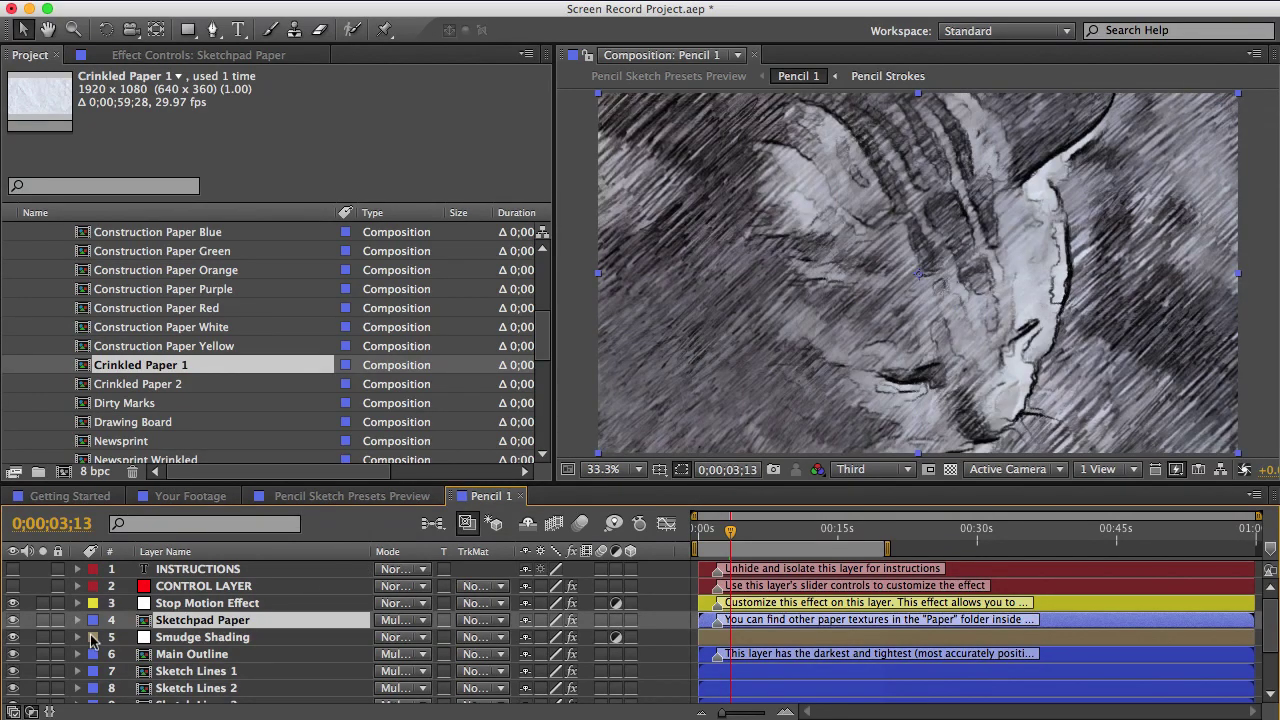
left_click(43, 620)
left_click(43, 620)
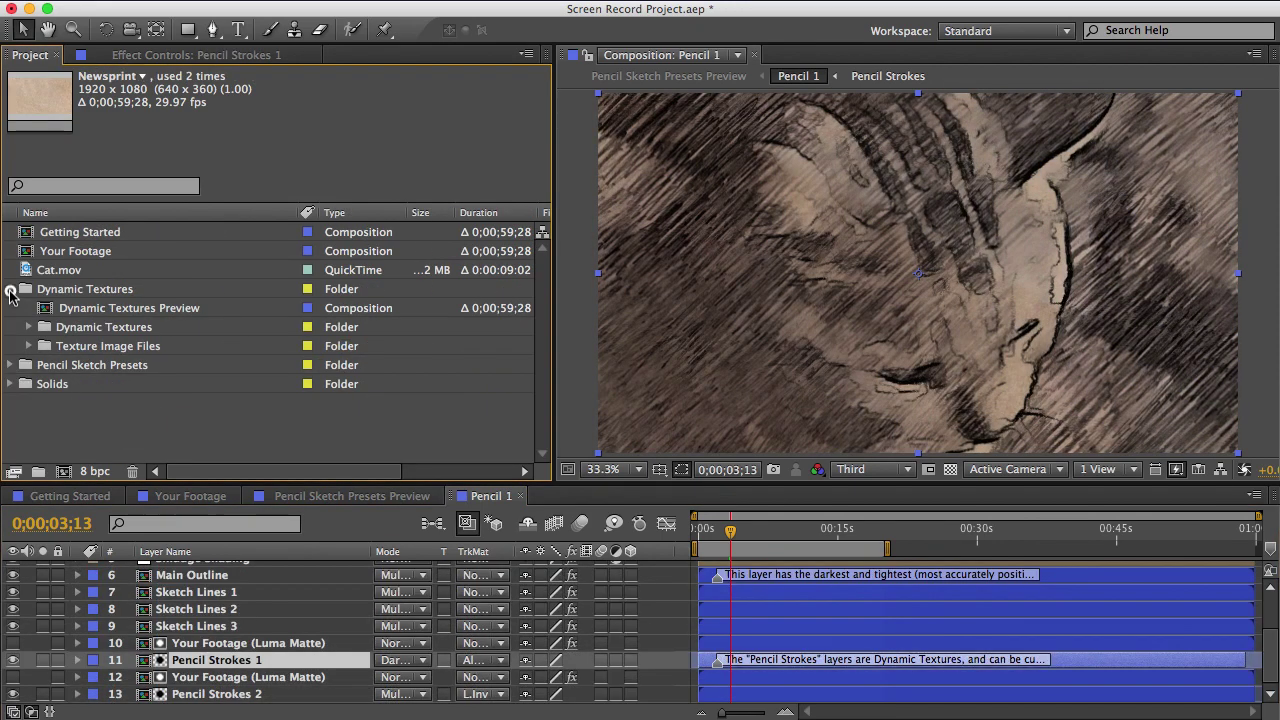
Open the Extra Effects composition from the Pencil Sketch Presets folder and hide the INSTRUCTIONS layer
left_click(10, 289)
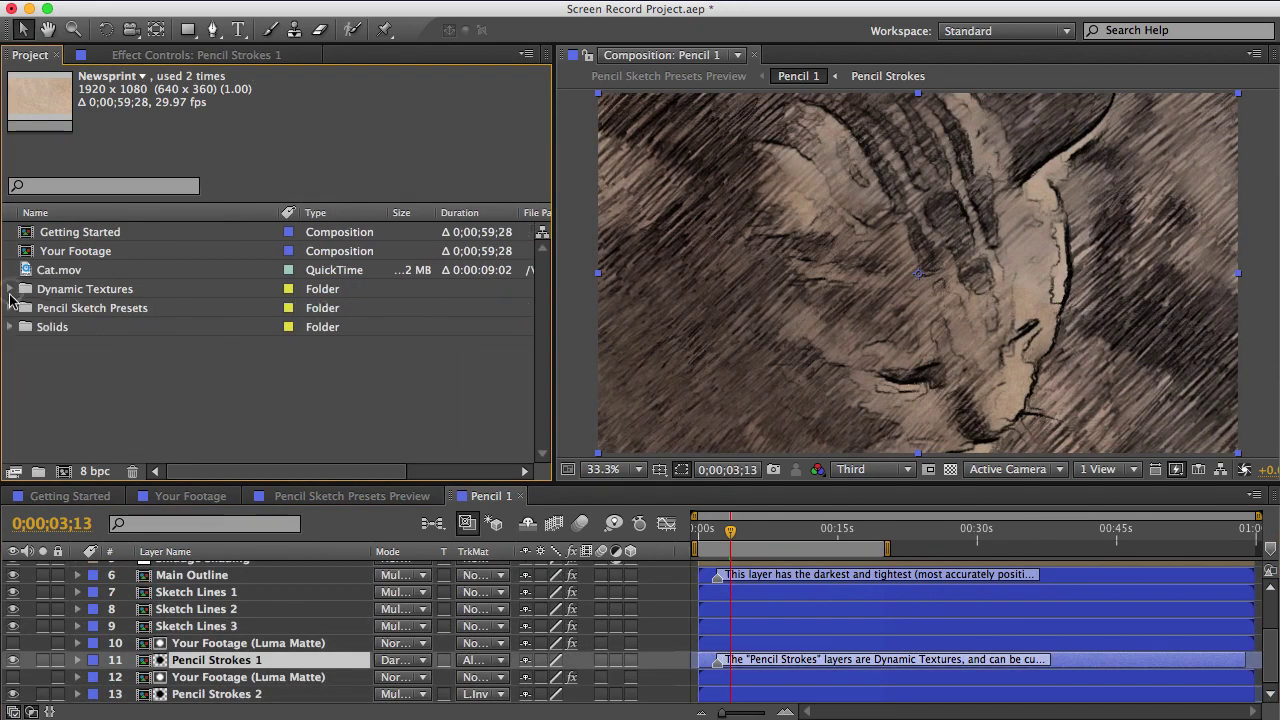
left_click(10, 308)
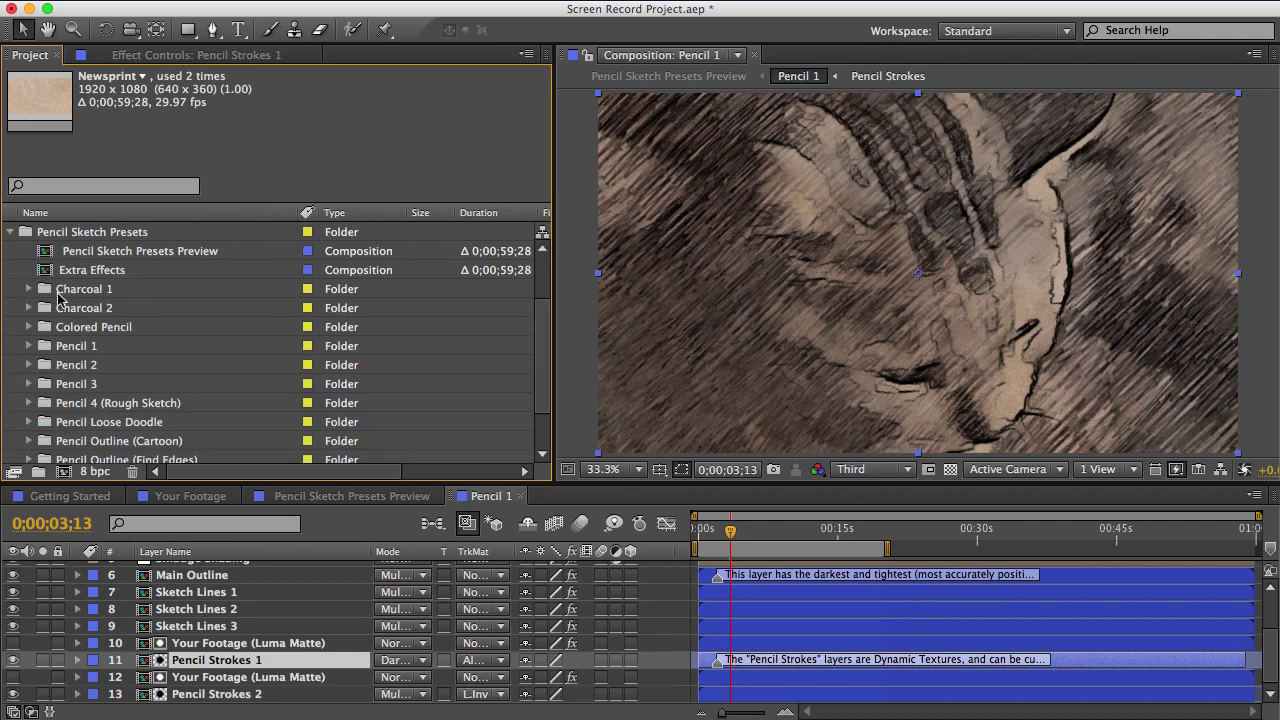
left_click(84, 274)
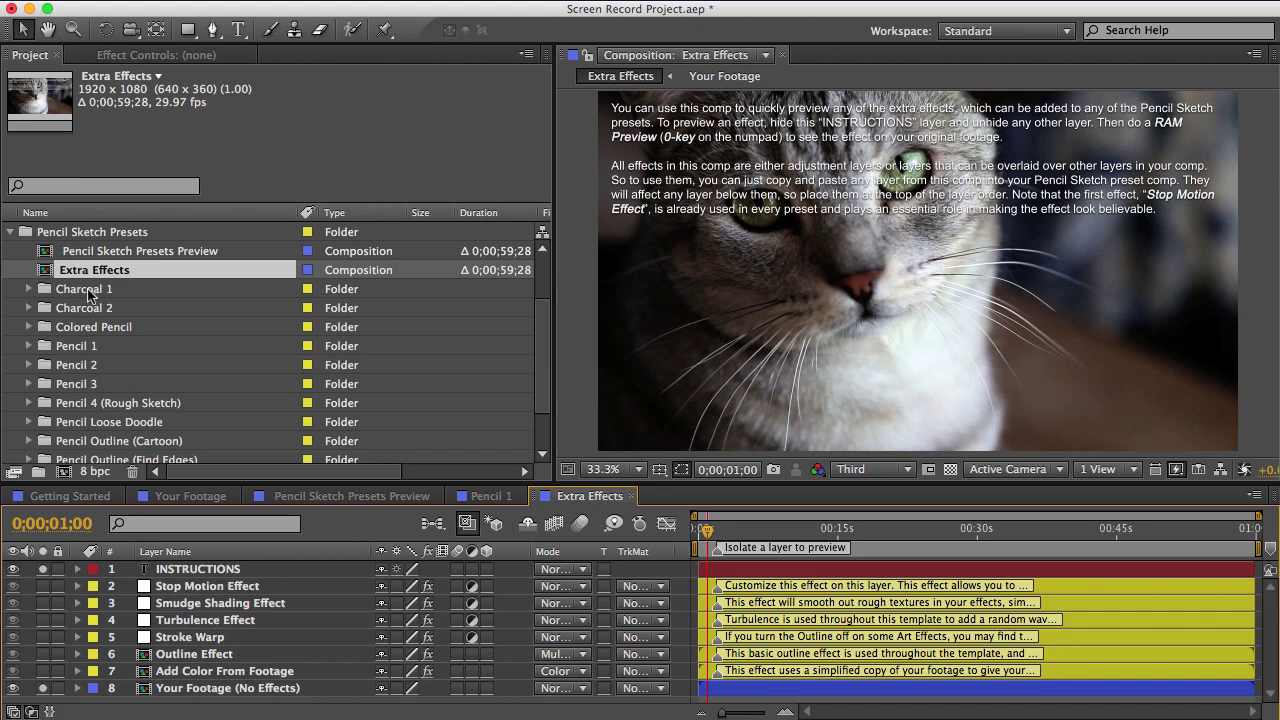
left_click(14, 569)
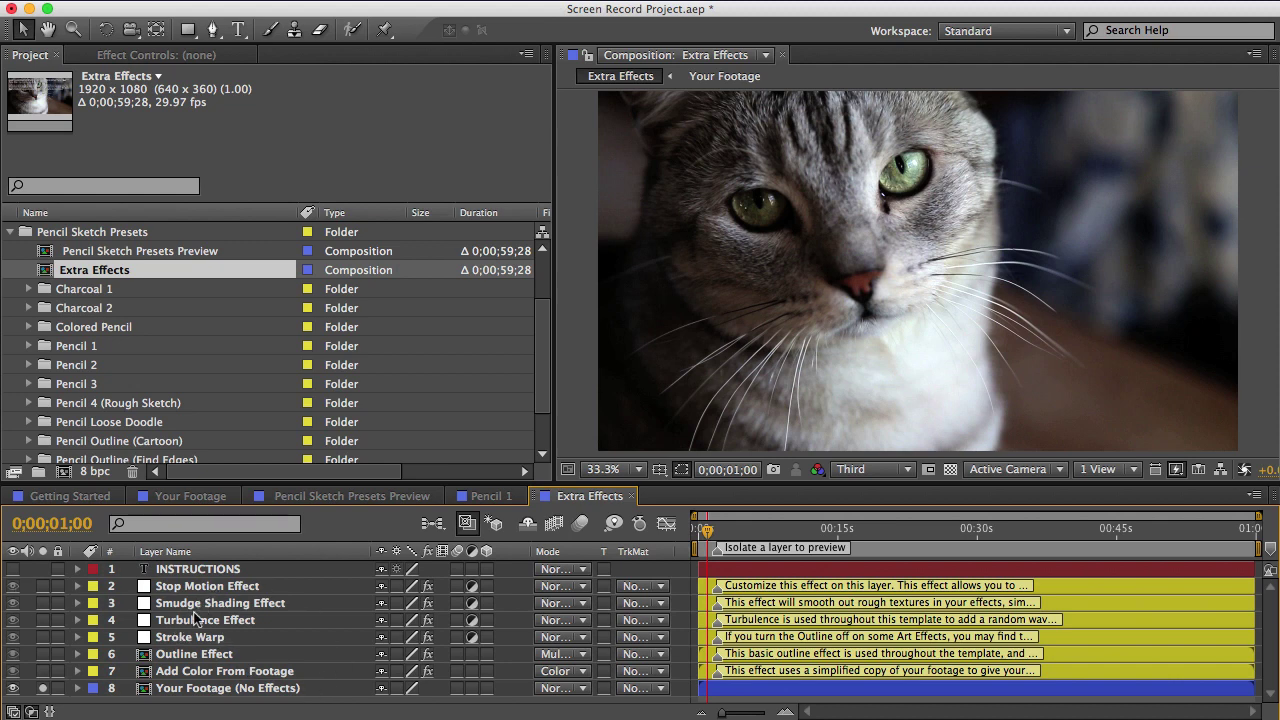
Inspect the Turbulence Effect settings, then select the Stop Motion Effect layer
left_click(197, 620)
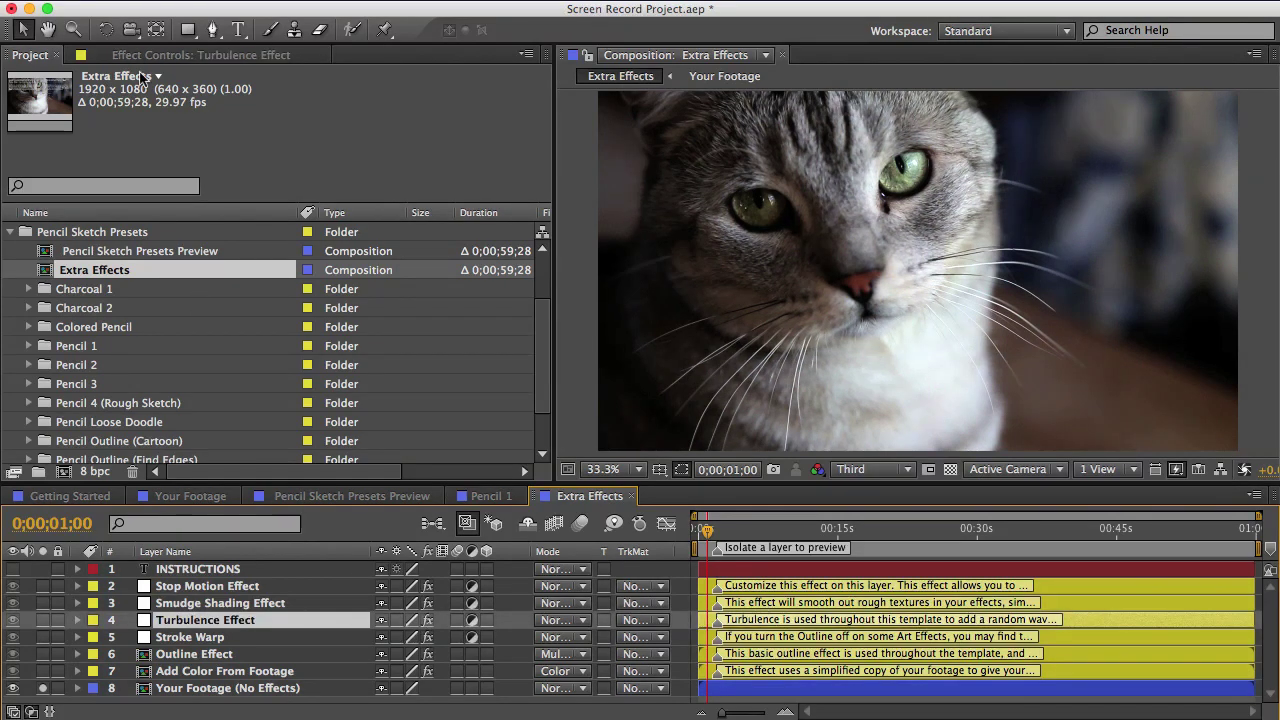
left_click(190, 55)
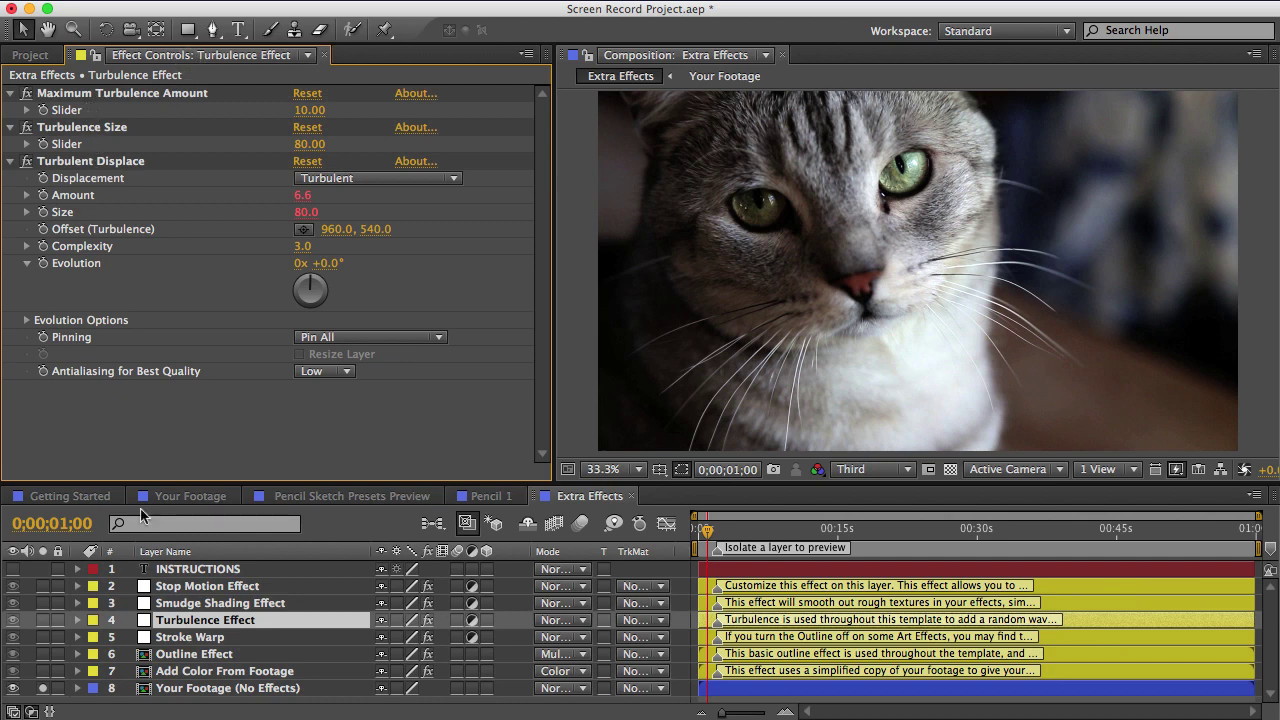
left_click(160, 597)
left_click(165, 588)
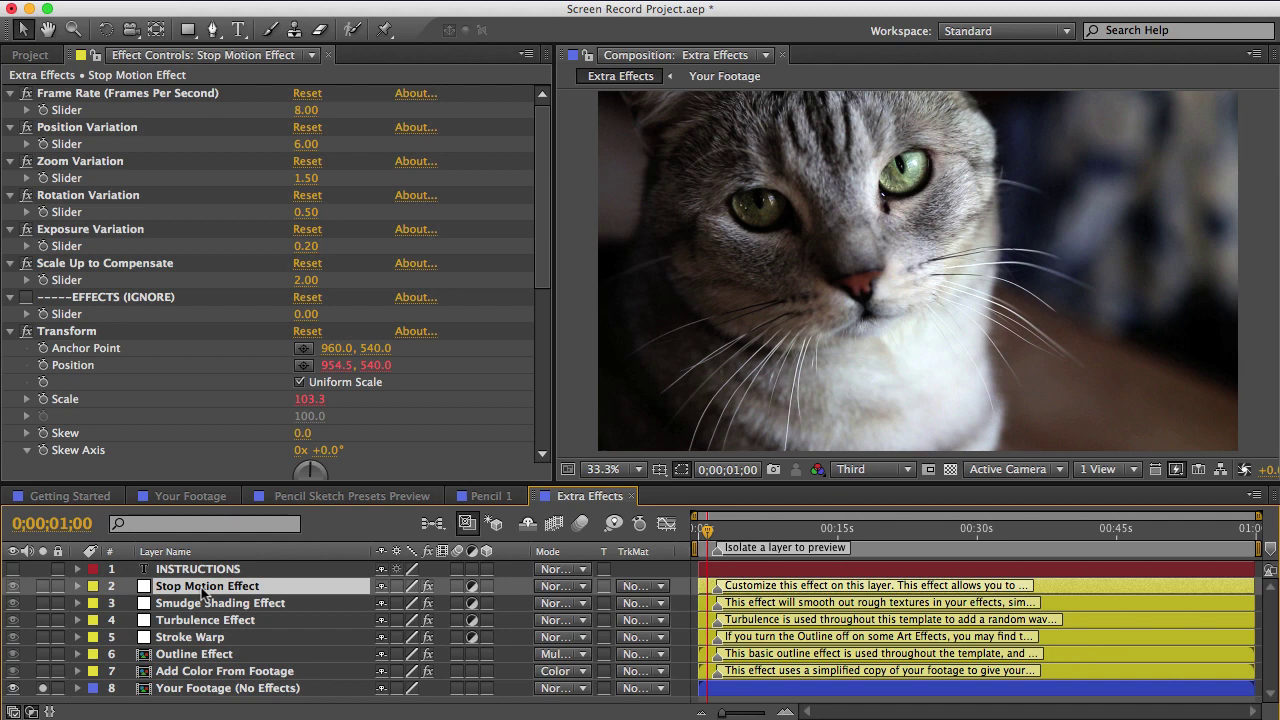
Show the Stop Motion Effect layer's settings in the Pencil 1 composition
left_click(488, 497)
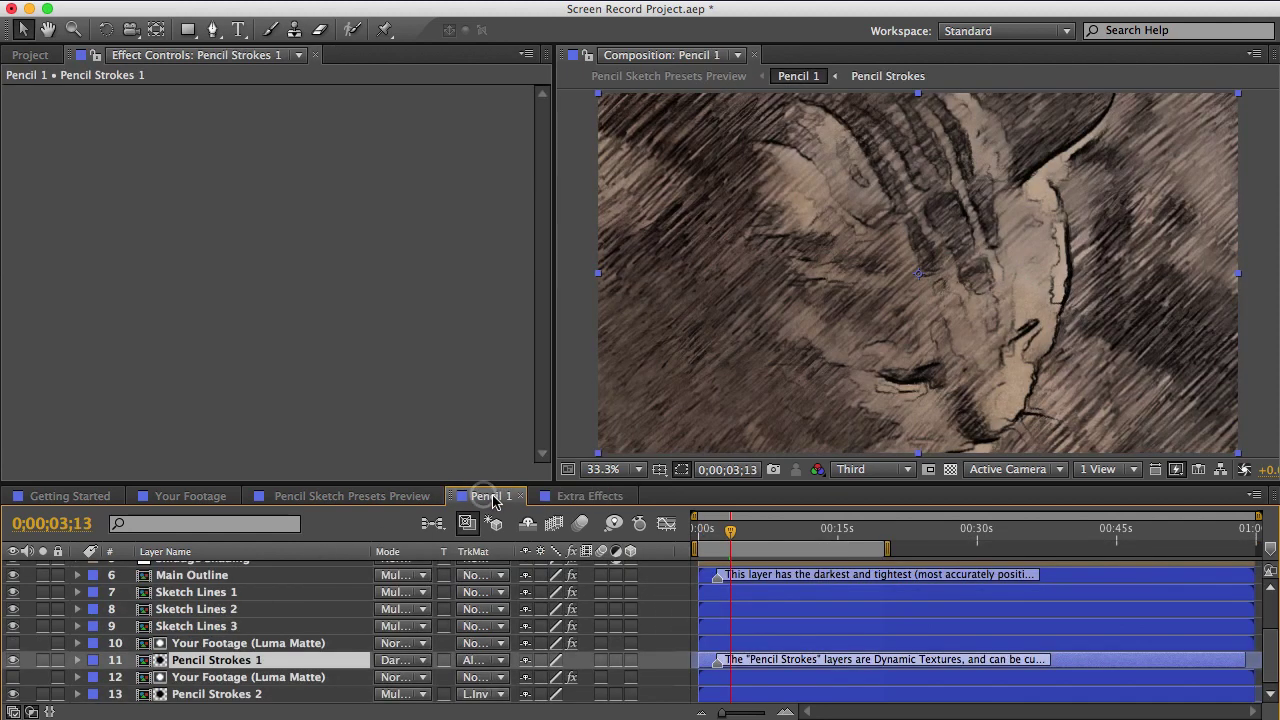
scroll(285, 601, "up", 5)
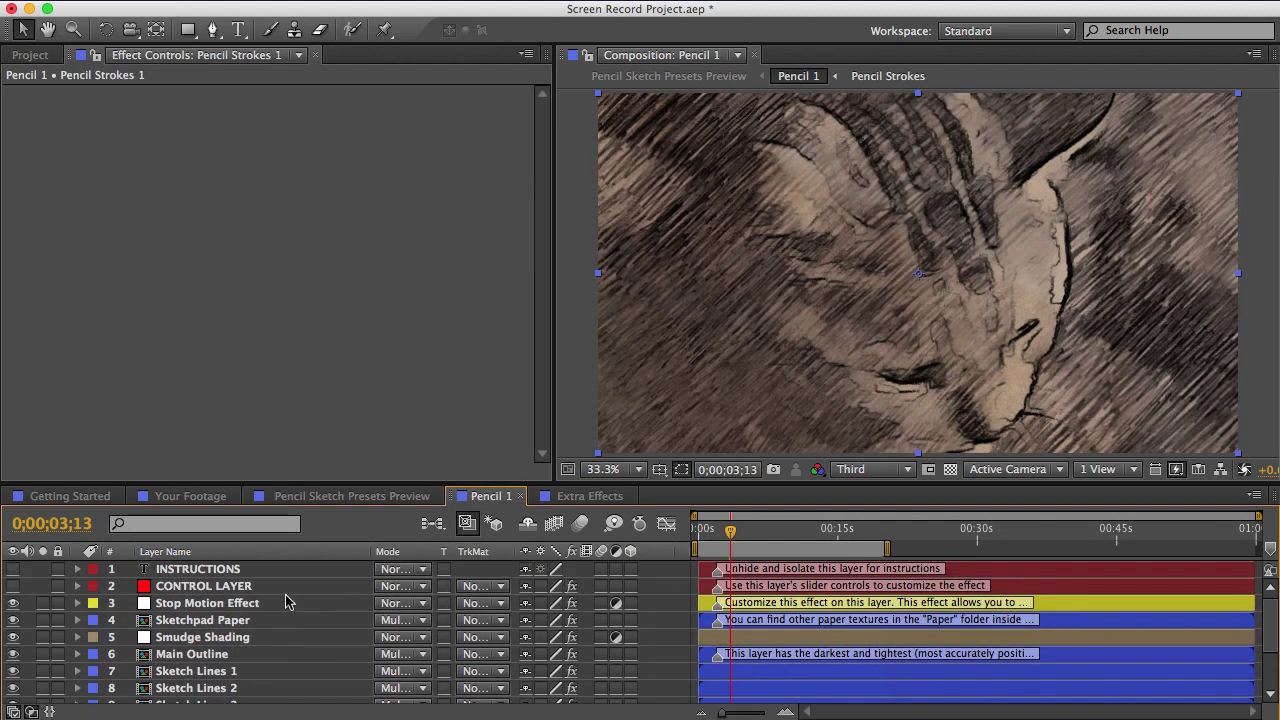
left_click(230, 602)
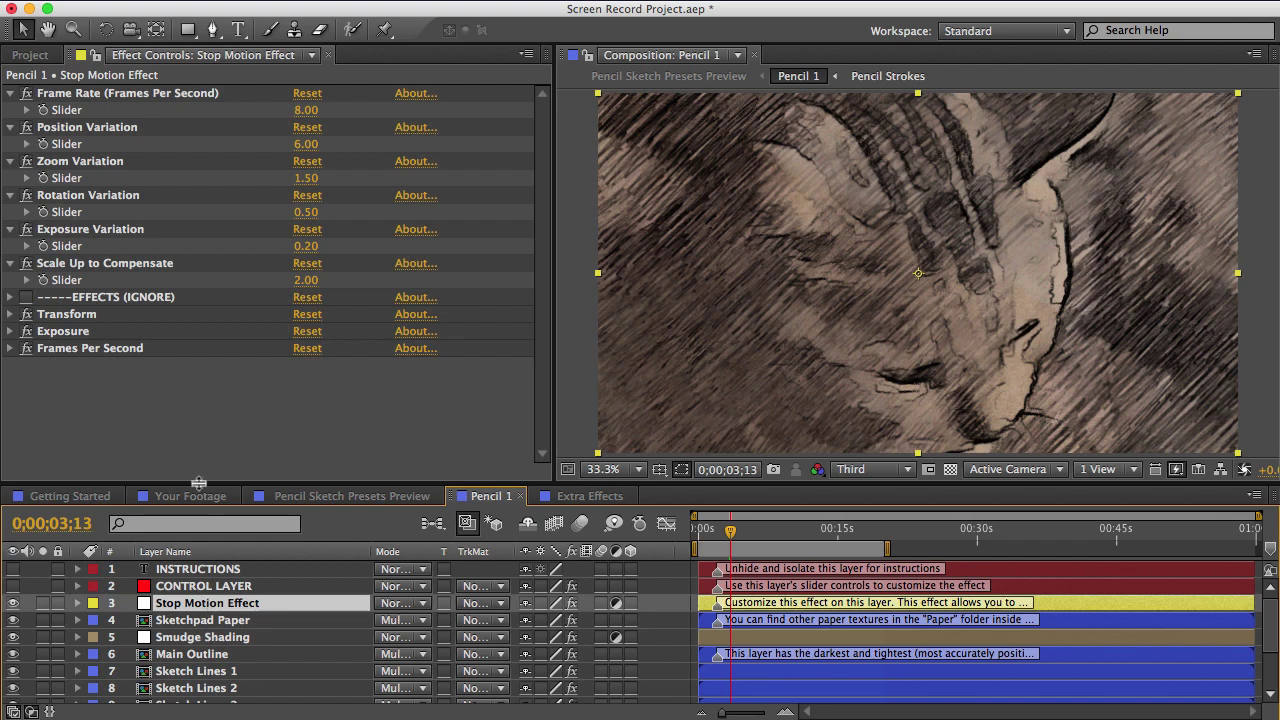
Review the Frame Rate and Position, Zoom, Rotation, Exposure Variation controls, then return to Extra Effects
left_click(62, 94)
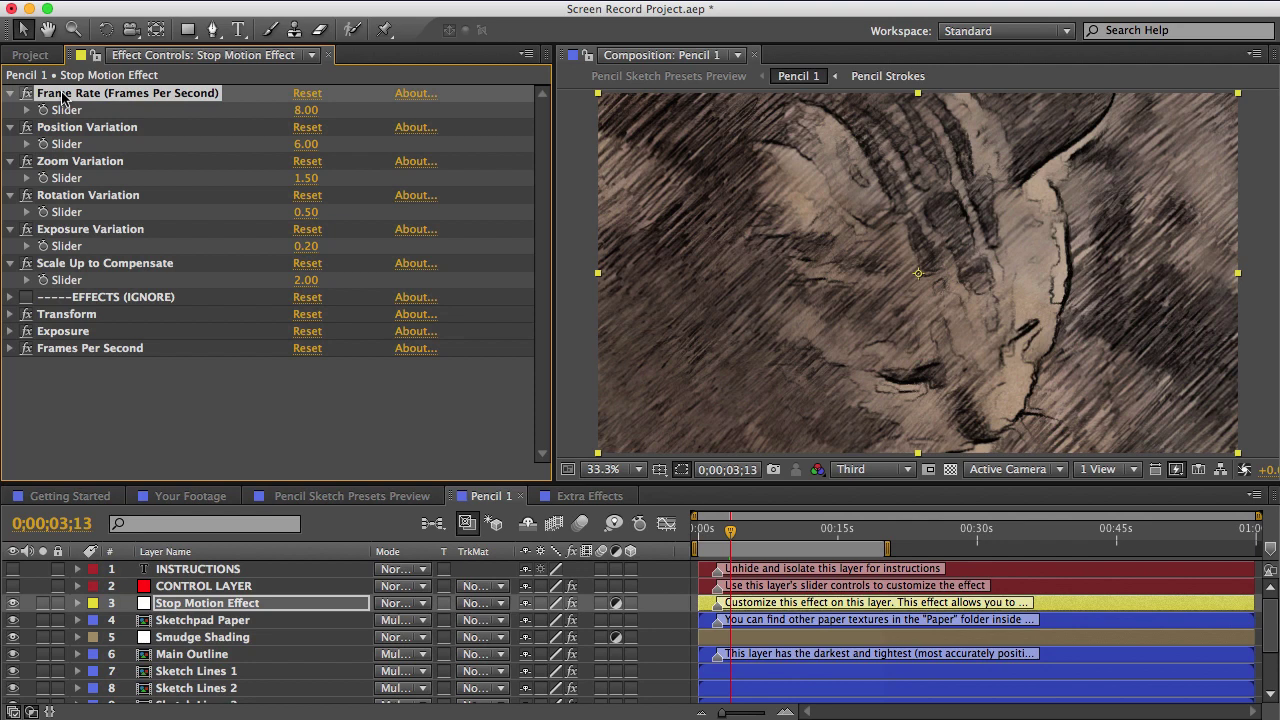
left_click(76, 128)
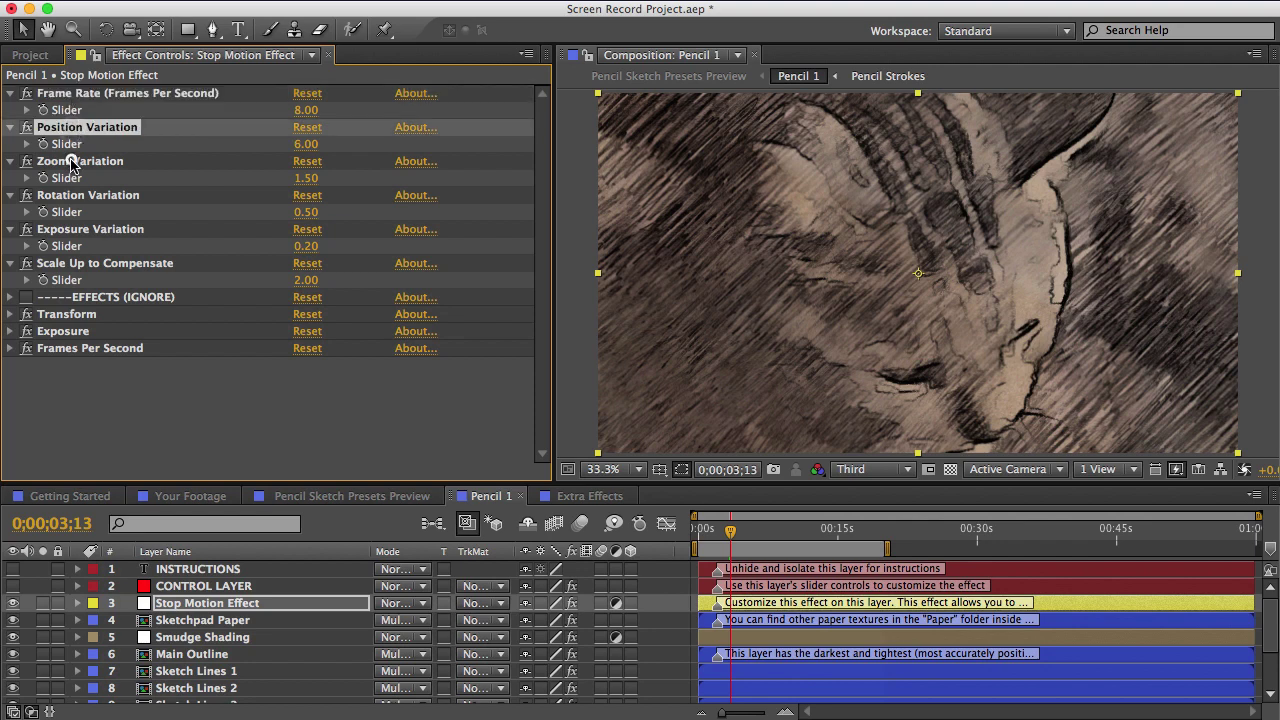
left_click(73, 162)
left_click(82, 199)
left_click(150, 234)
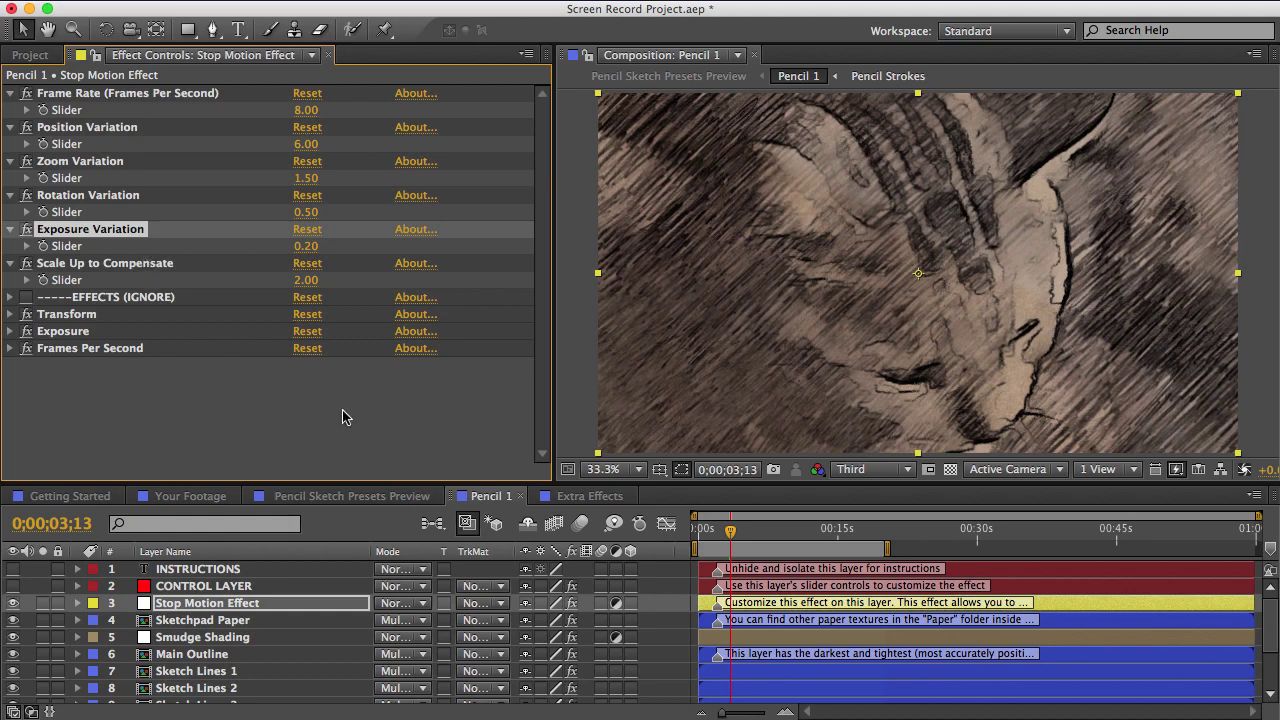
left_click(590, 496)
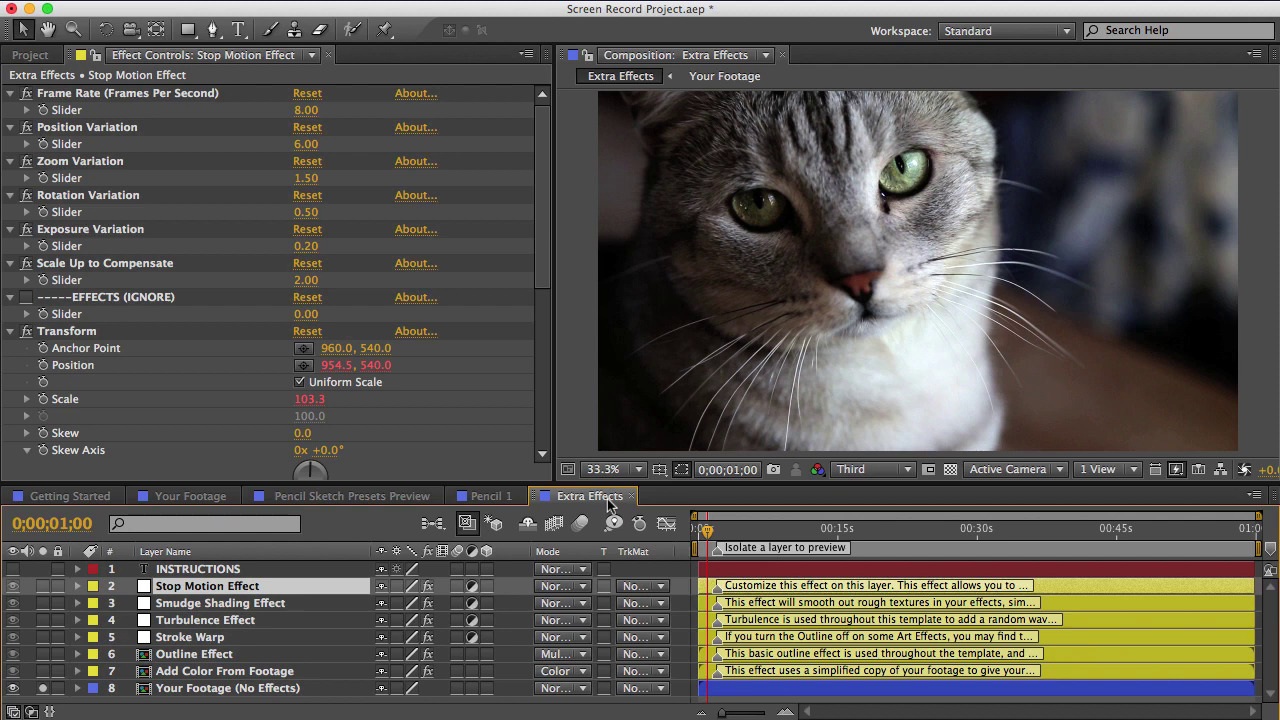
Add the Pencil 3 comp from its preset folder into Extra Effects as layer 8
left_click(214, 606)
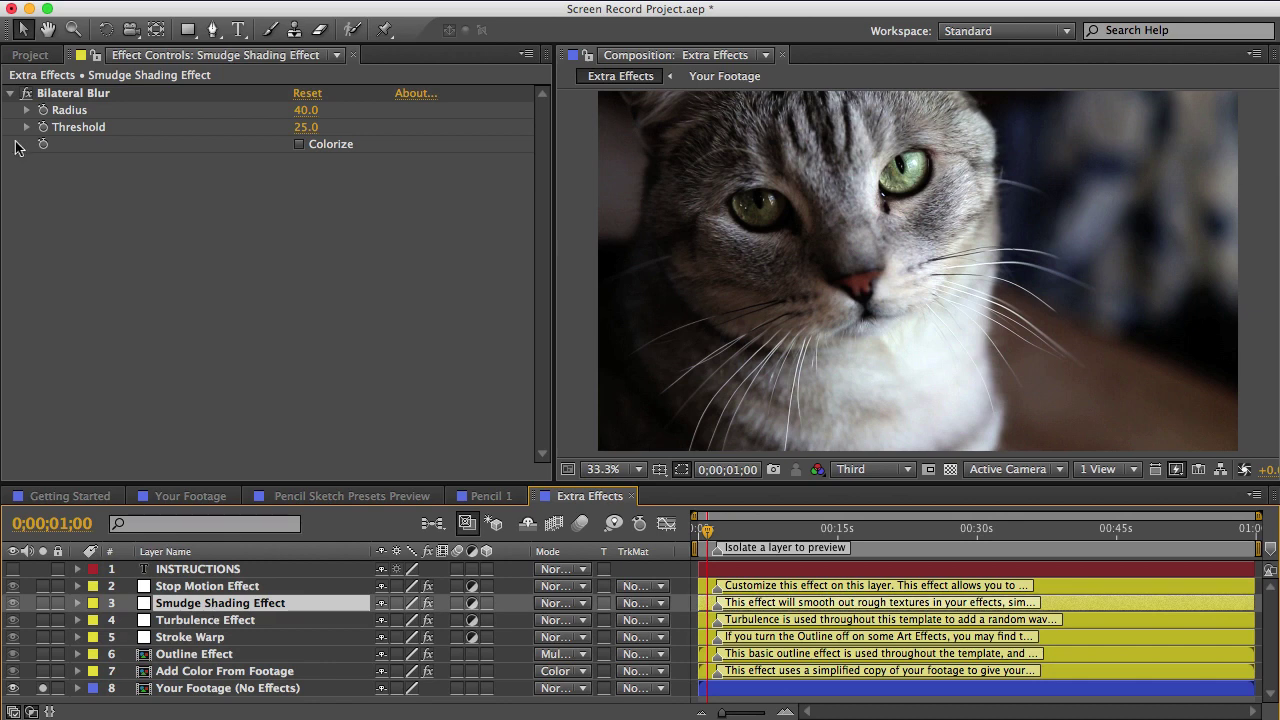
left_click(30, 55)
left_click(50, 292)
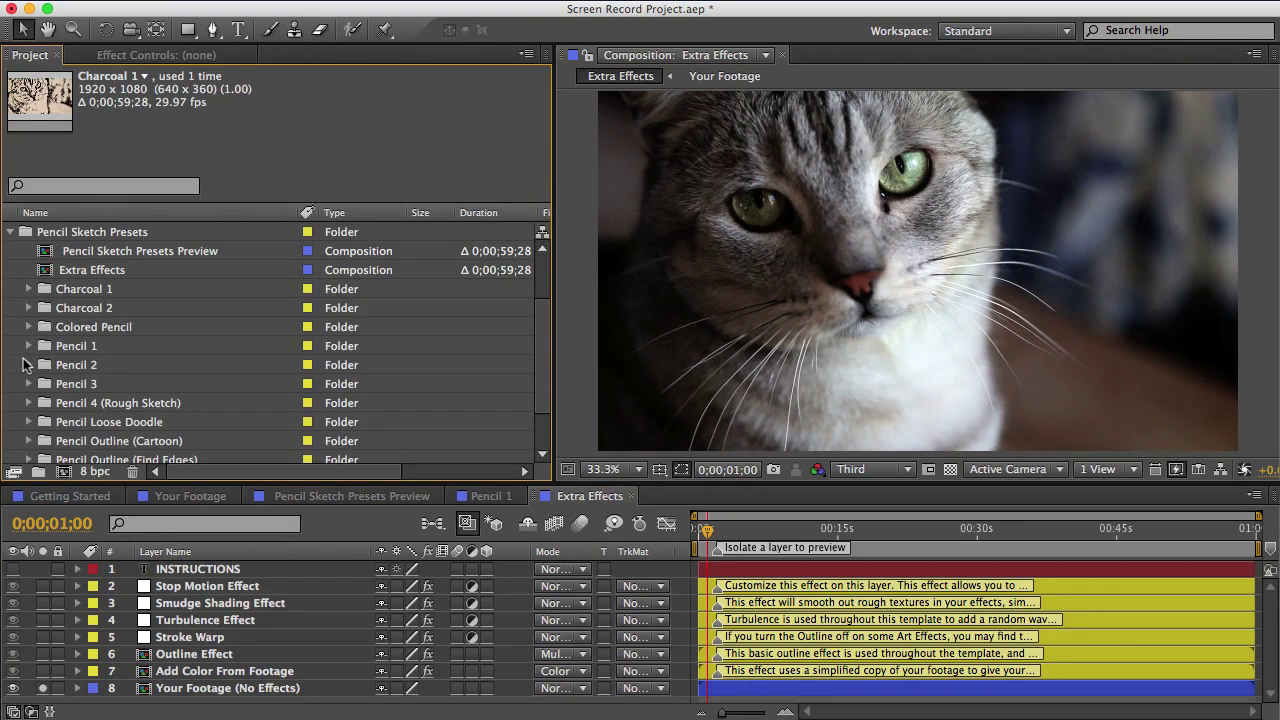
left_click(31, 385)
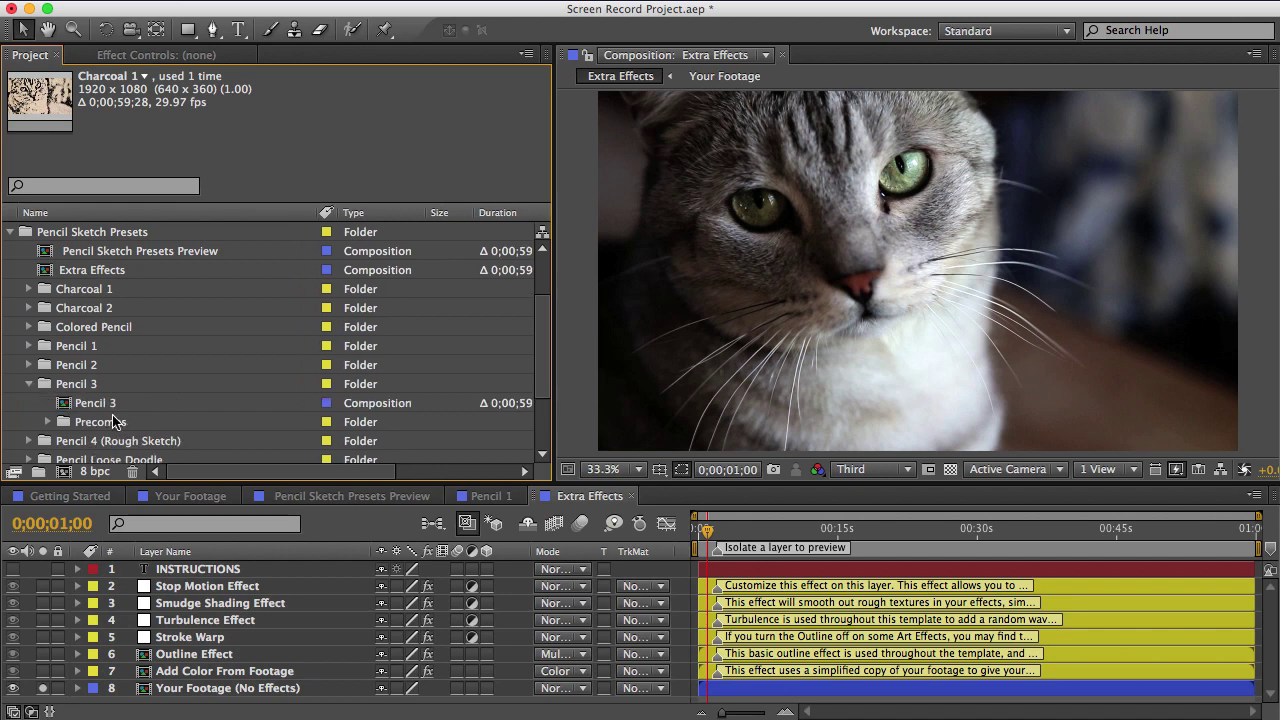
left_click_drag(180, 676, 180, 688)
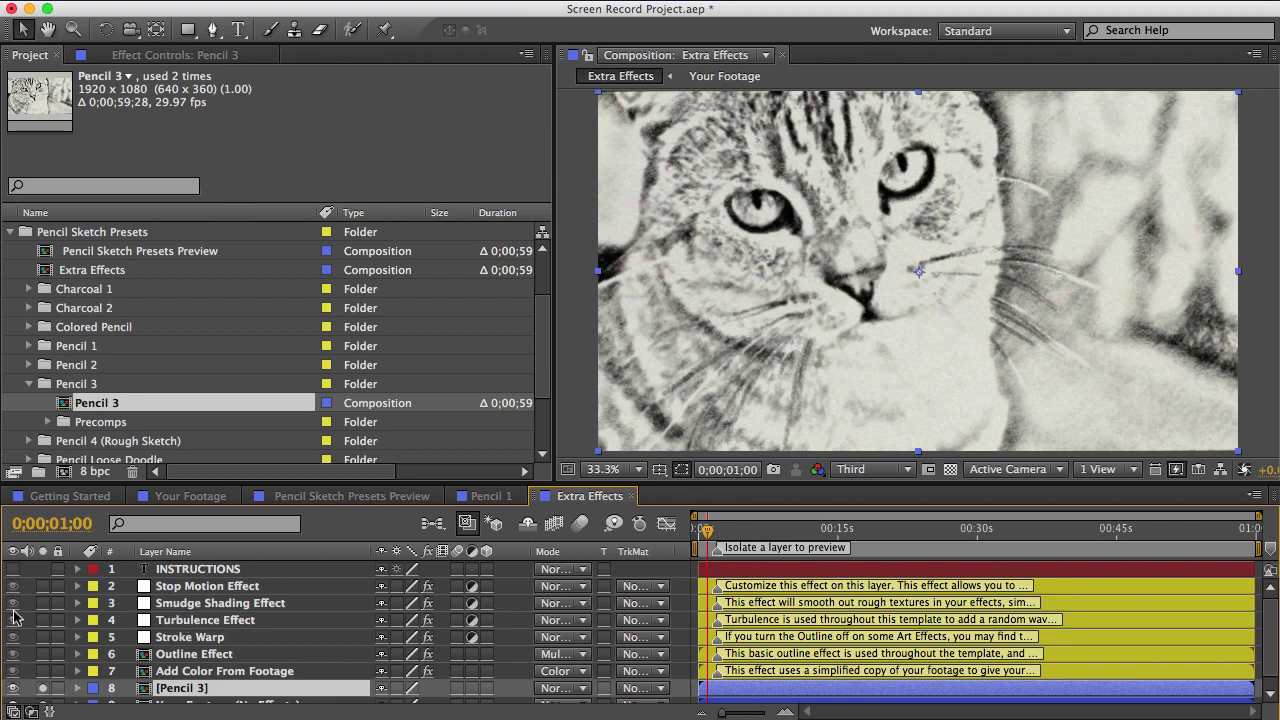
Briefly solo the Smudge Shading Effect layer, then select the Turbulence Effect layer
left_click(42, 603)
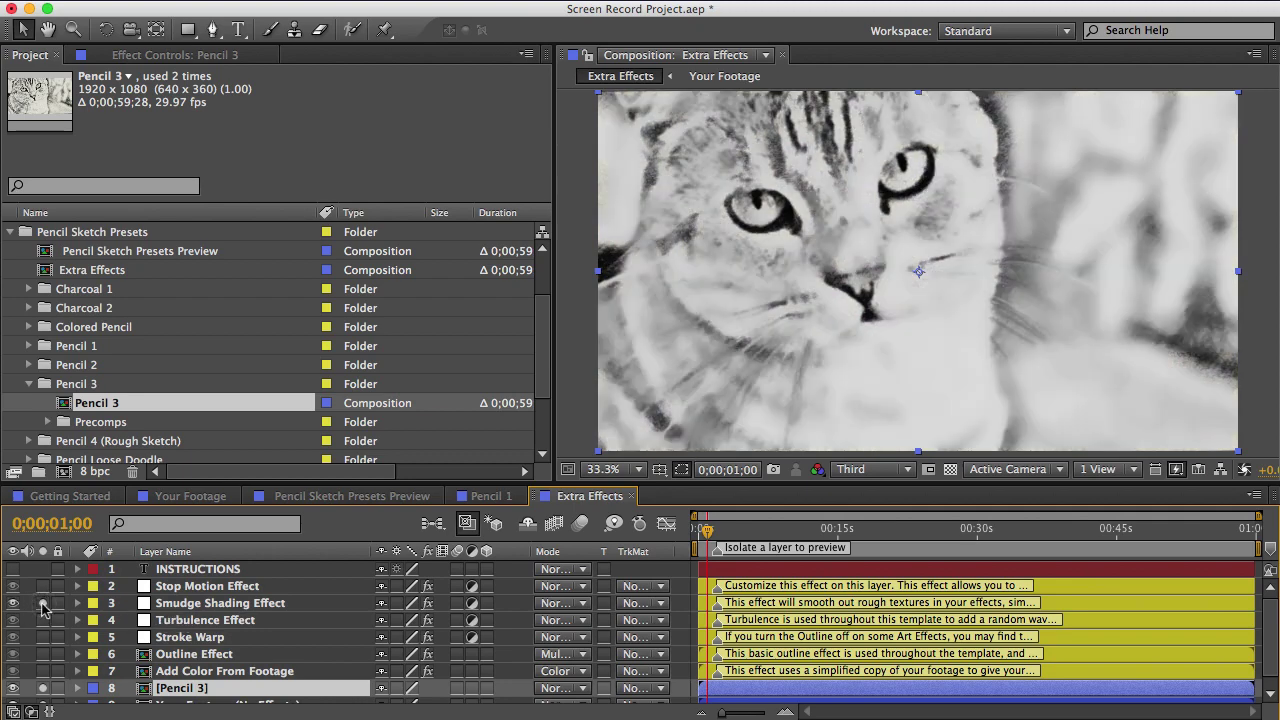
left_click(42, 603)
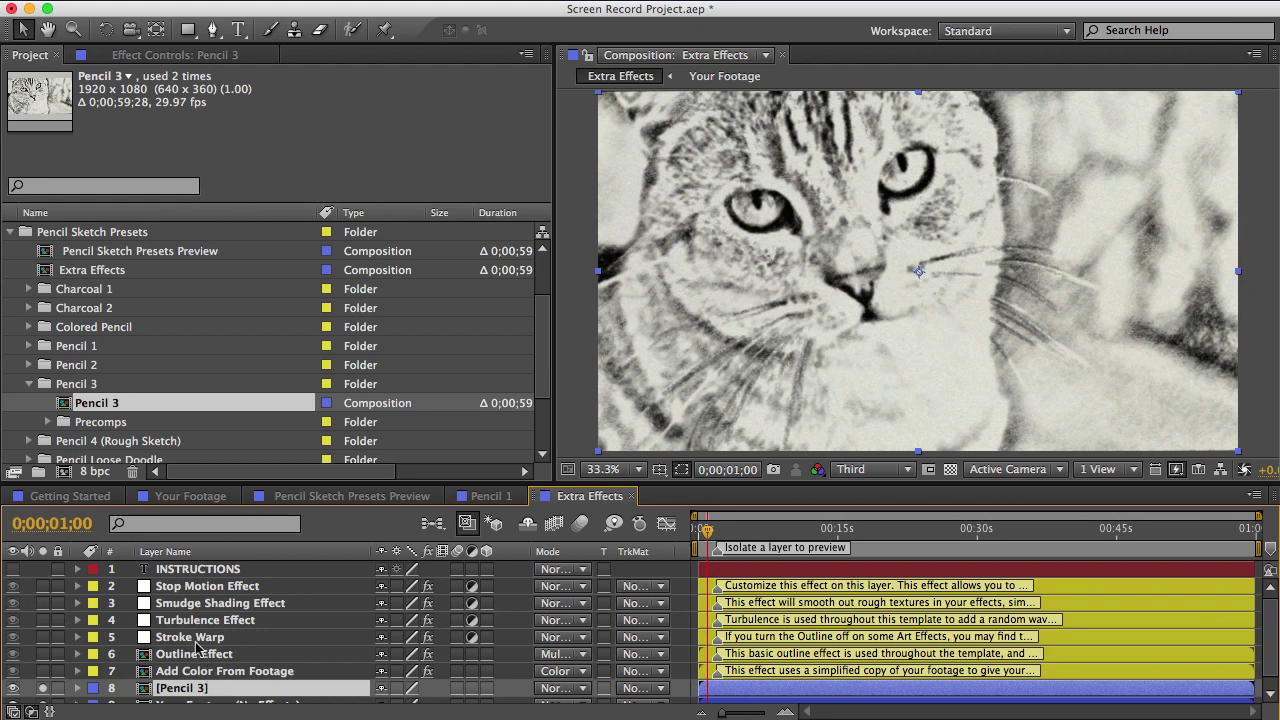
left_click(198, 621)
Raise the Turbulence Effect's Maximum Turbulence Amount to about 37 and Turbulence Size to 196
left_click(42, 620)
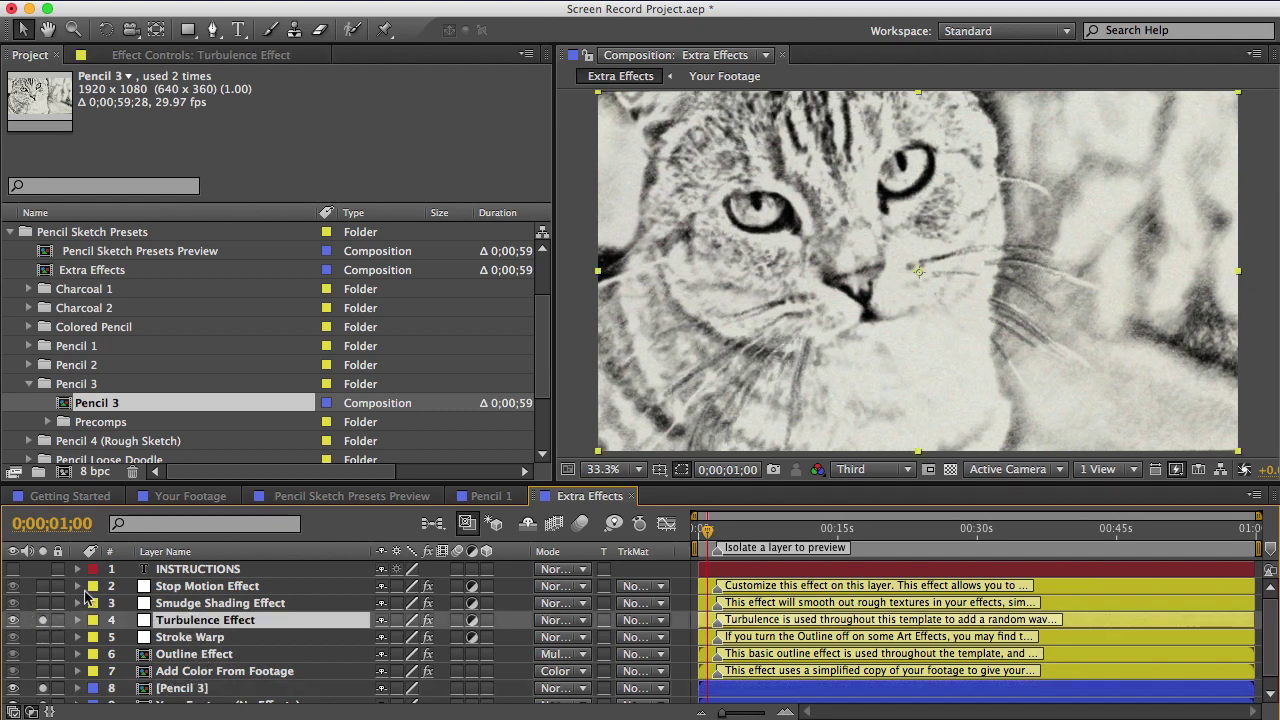
left_click(147, 57)
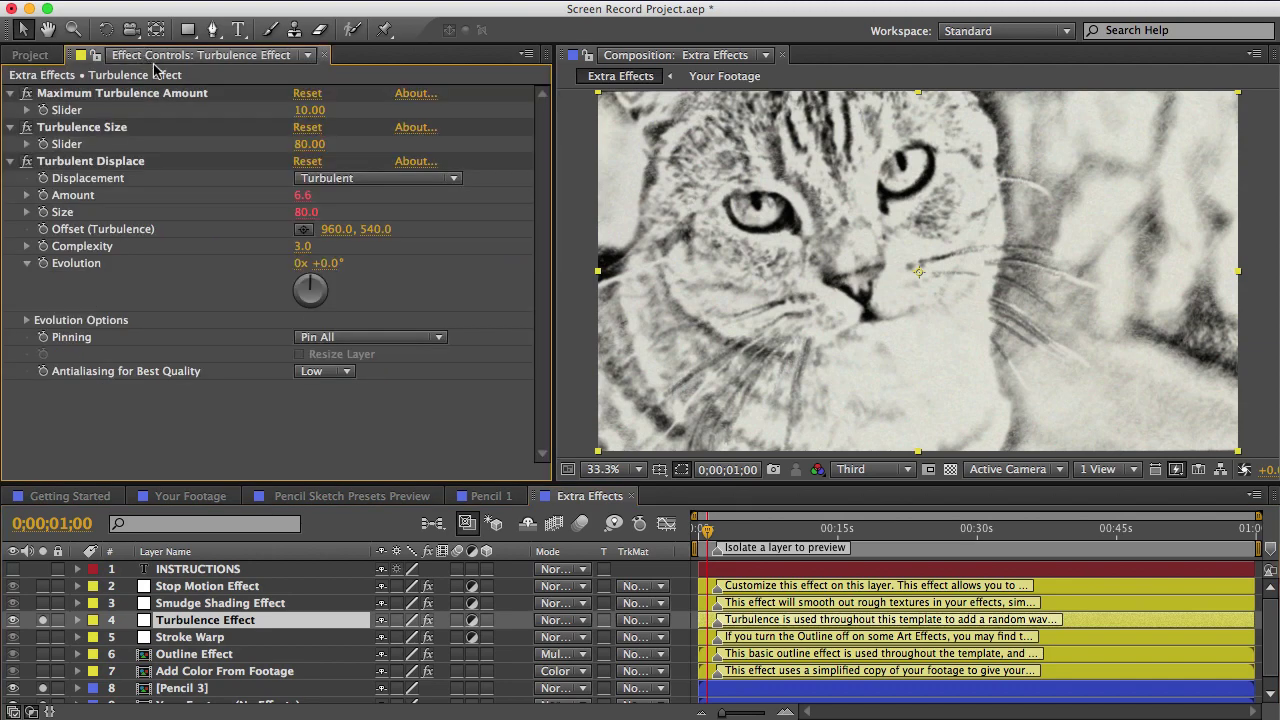
mouse_move(311, 111)
left_mouse_down()
mouse_move(410, 112)
mouse_move(323, 110)
mouse_move(349, 116)
mouse_move(313, 146)
mouse_move(428, 150)
left_mouse_up()
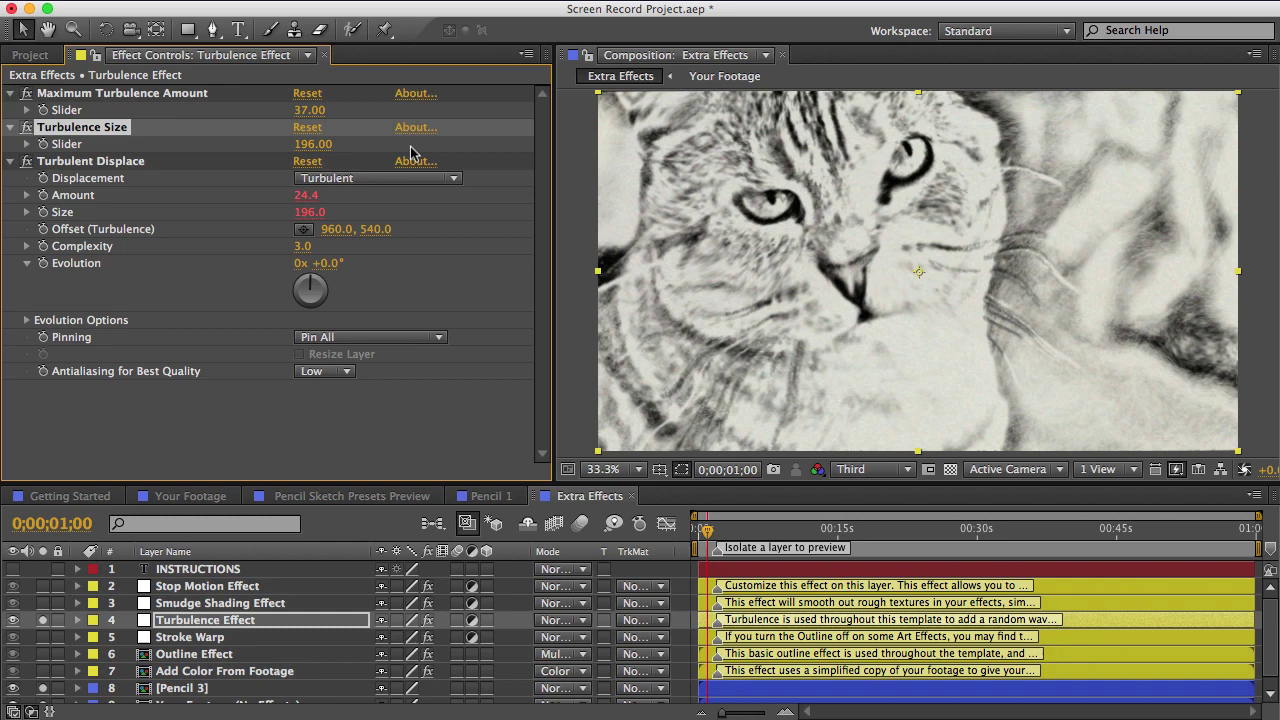
Solo the Turbulence Effect and Stroke Warp layers to preview the distorted sketch
left_click(41, 621)
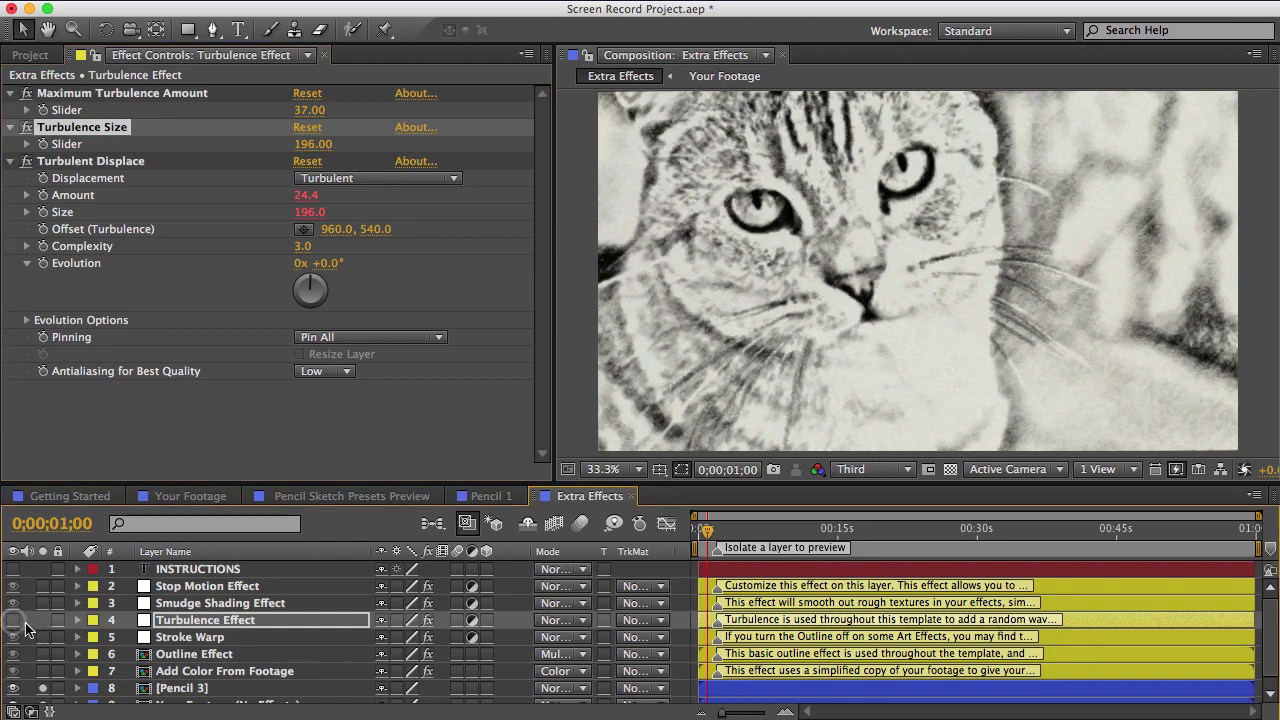
left_click(41, 637)
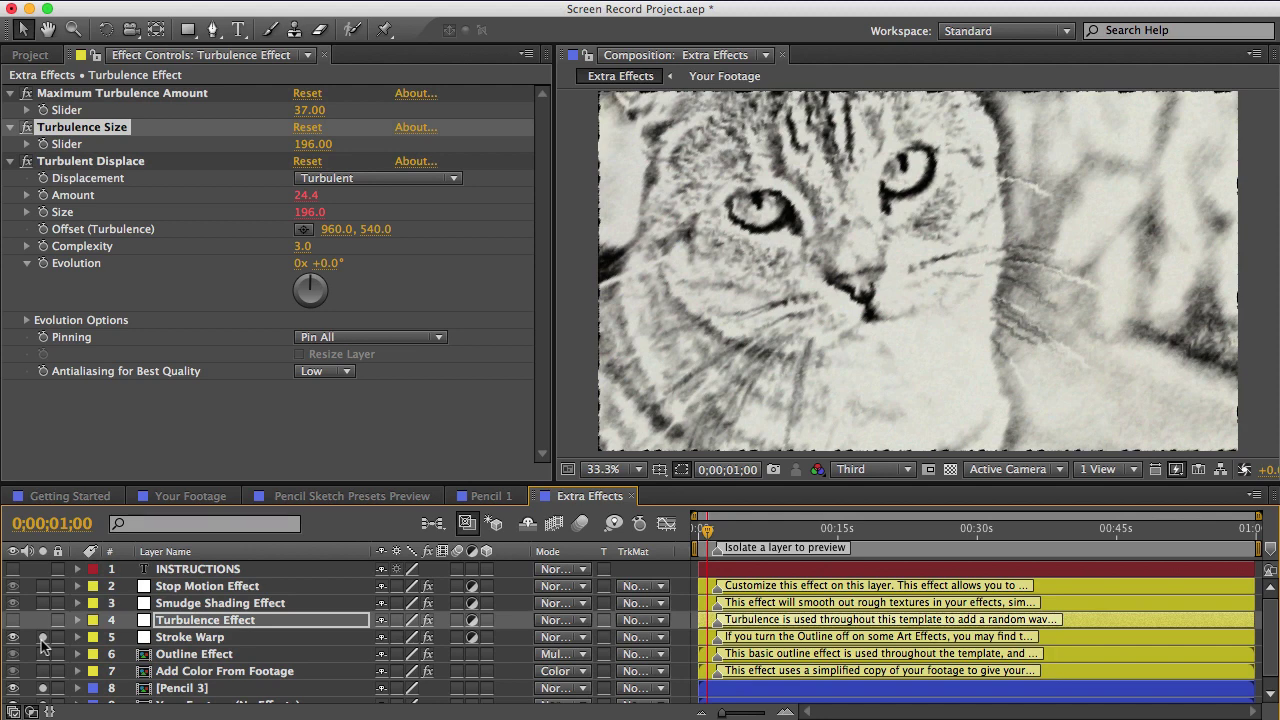
scroll(43, 678, "down", 1)
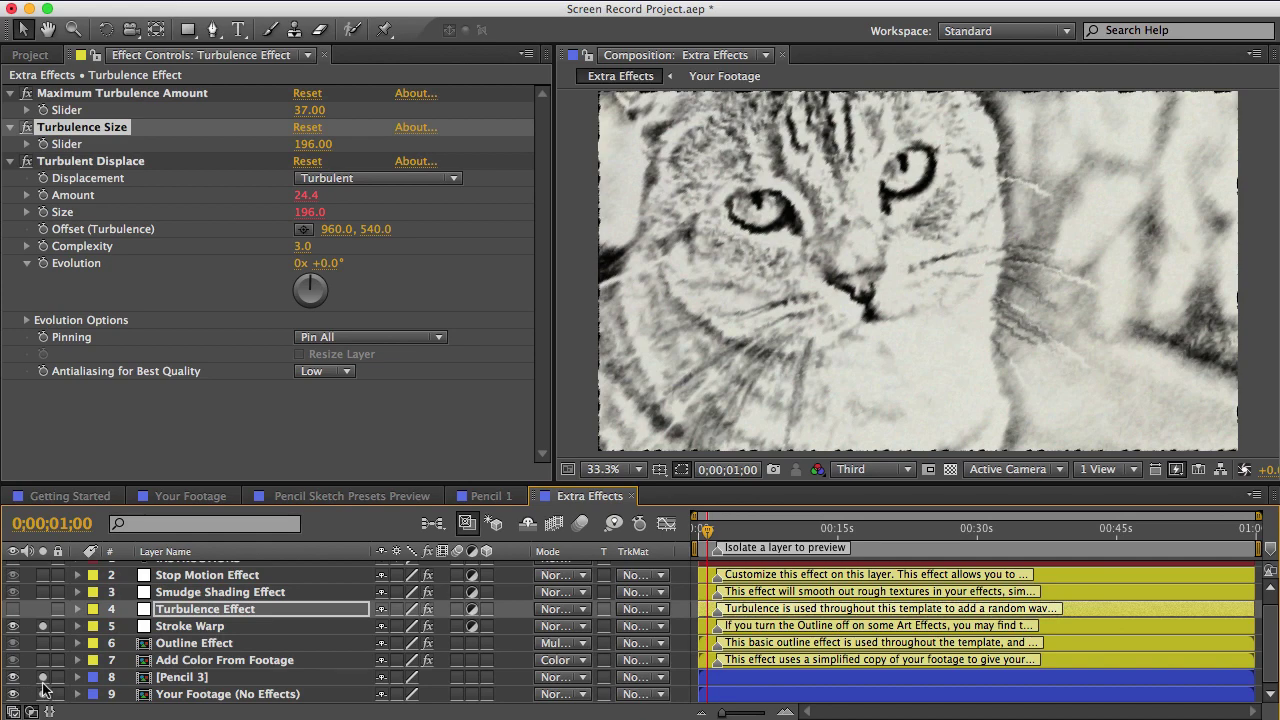
Add the plain footage to the preview and set Stroke Warp's Stroke Border Length to 46
left_click(42, 693)
left_click(171, 694)
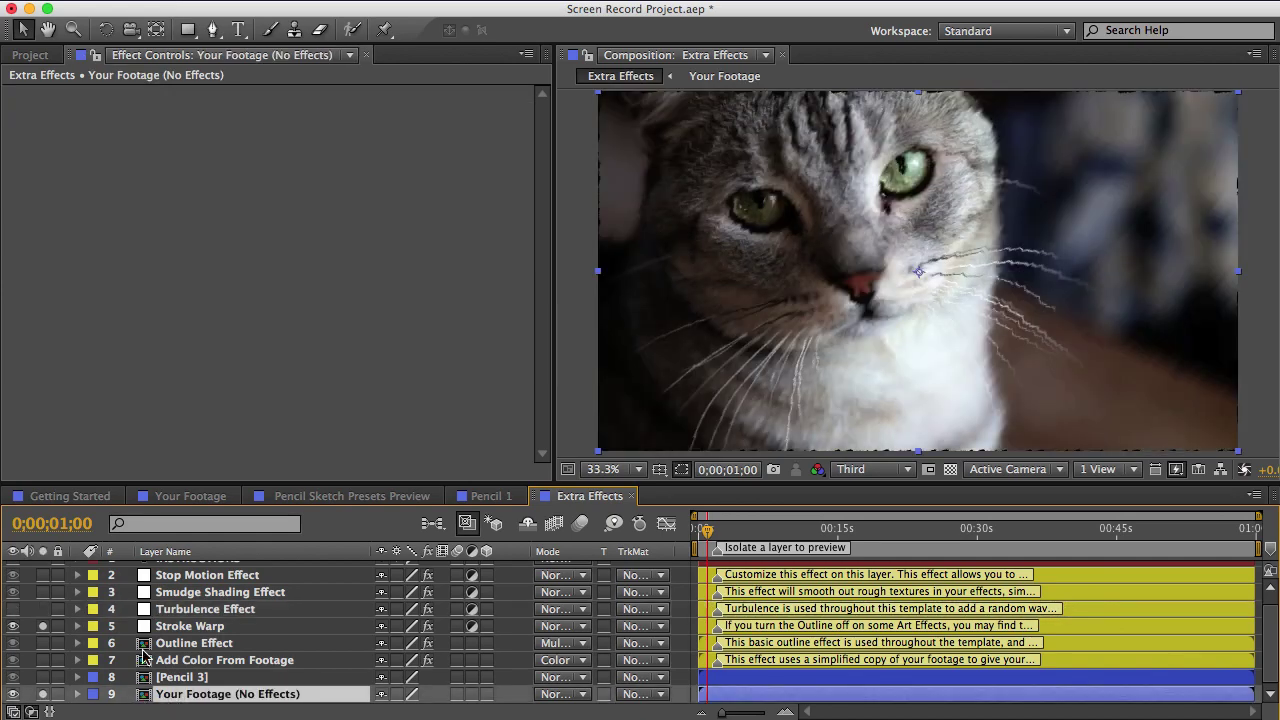
left_click(168, 626)
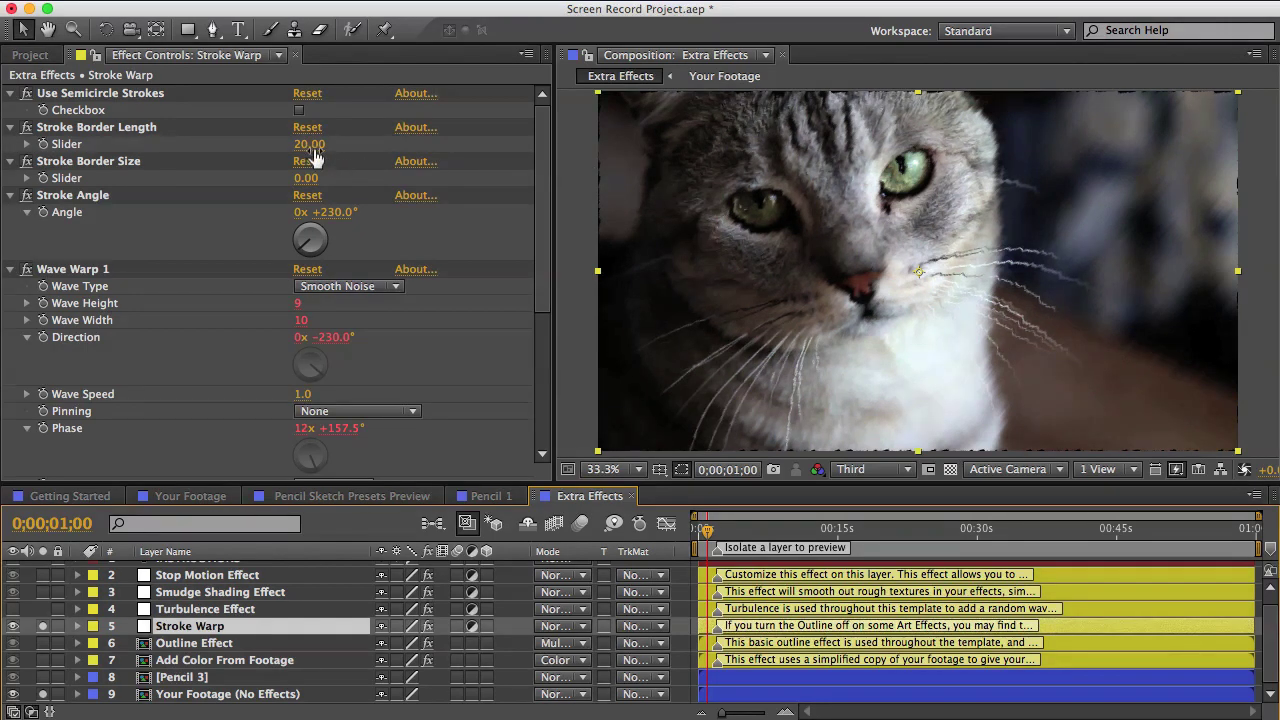
mouse_move(314, 150)
left_mouse_down()
mouse_move(526, 141)
mouse_move(312, 156)
mouse_move(326, 166)
mouse_move(4, 470)
left_mouse_up()
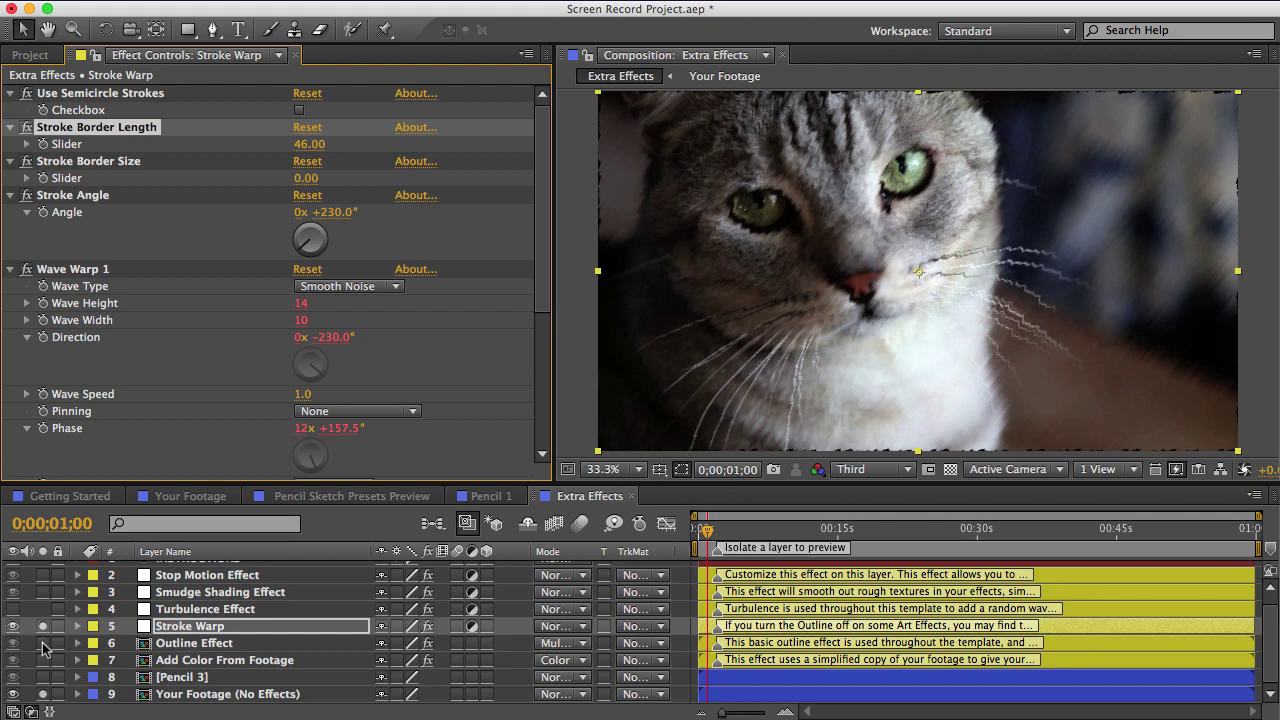
Preview only the Outline Effect layer's black line drawing and show its settings
left_click(43, 626)
left_click(43, 643)
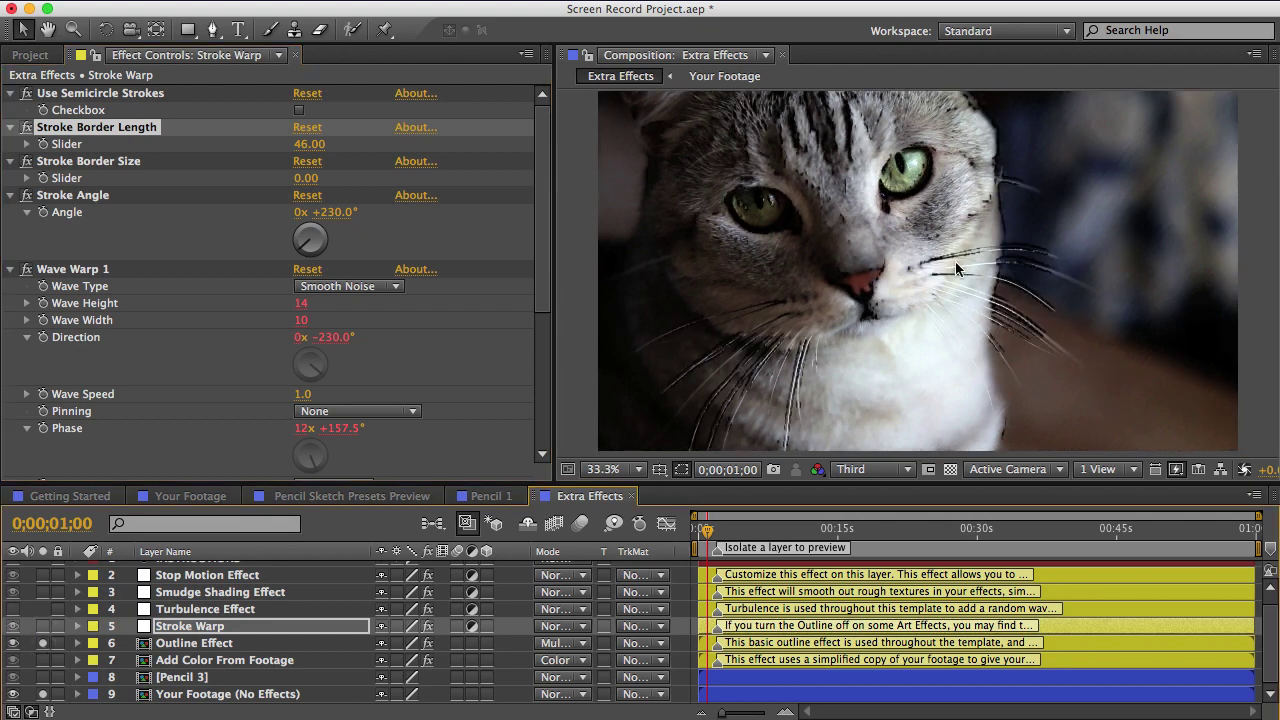
left_click(43, 694)
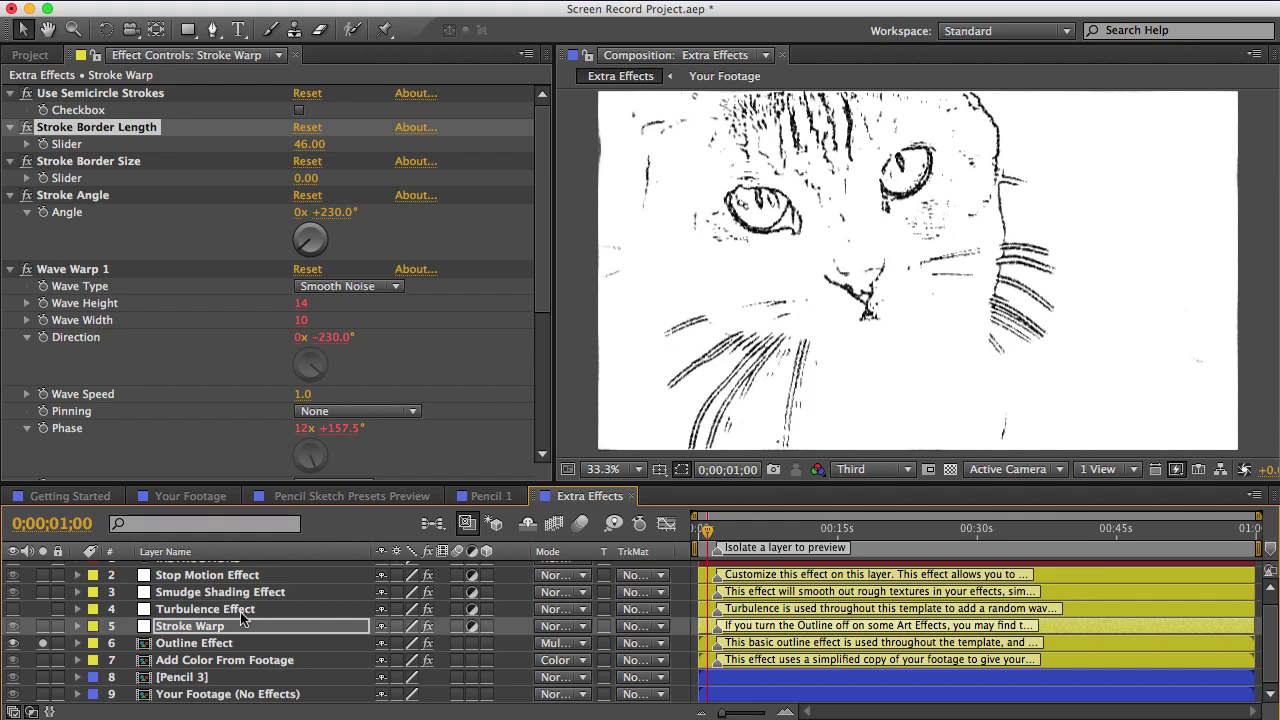
left_click(196, 643)
Solo Add Color From Footage and Pencil 3 alongside Outline Effect, toggling the colour layer to compare
left_click(205, 661)
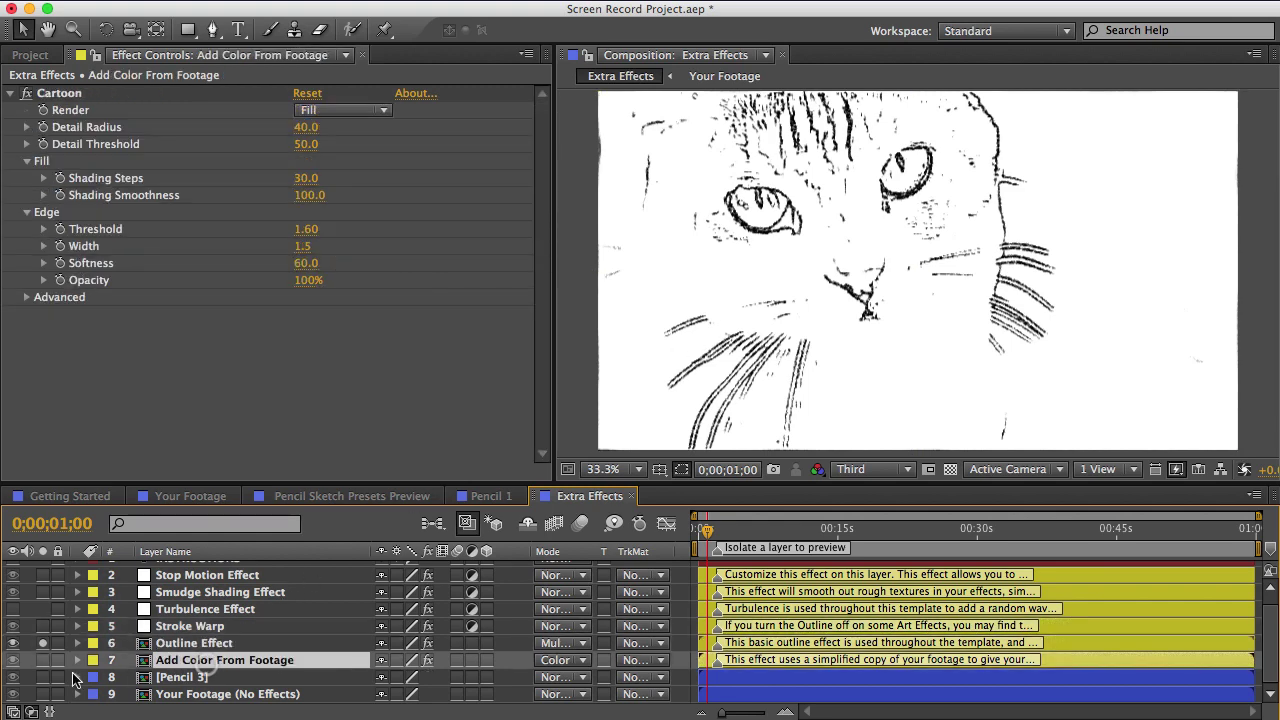
left_click(43, 661)
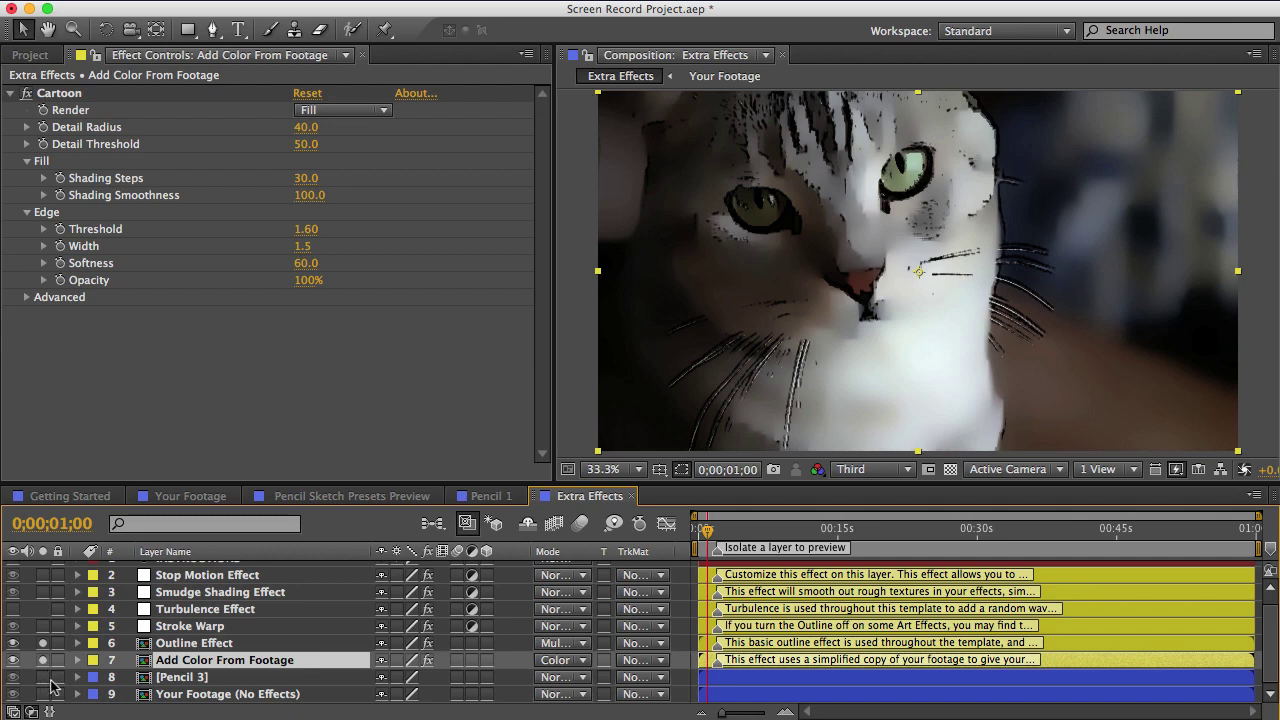
left_click(43, 677)
left_click(205, 677)
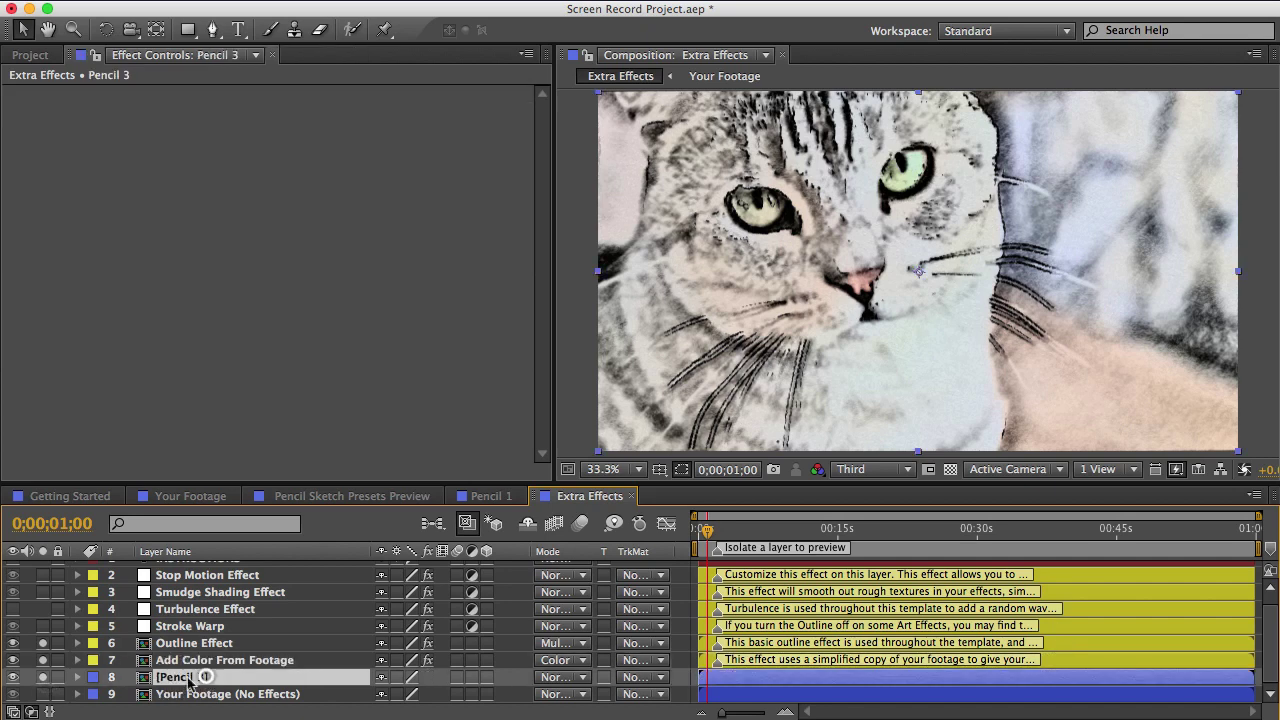
left_click(43, 660)
left_click(43, 660)
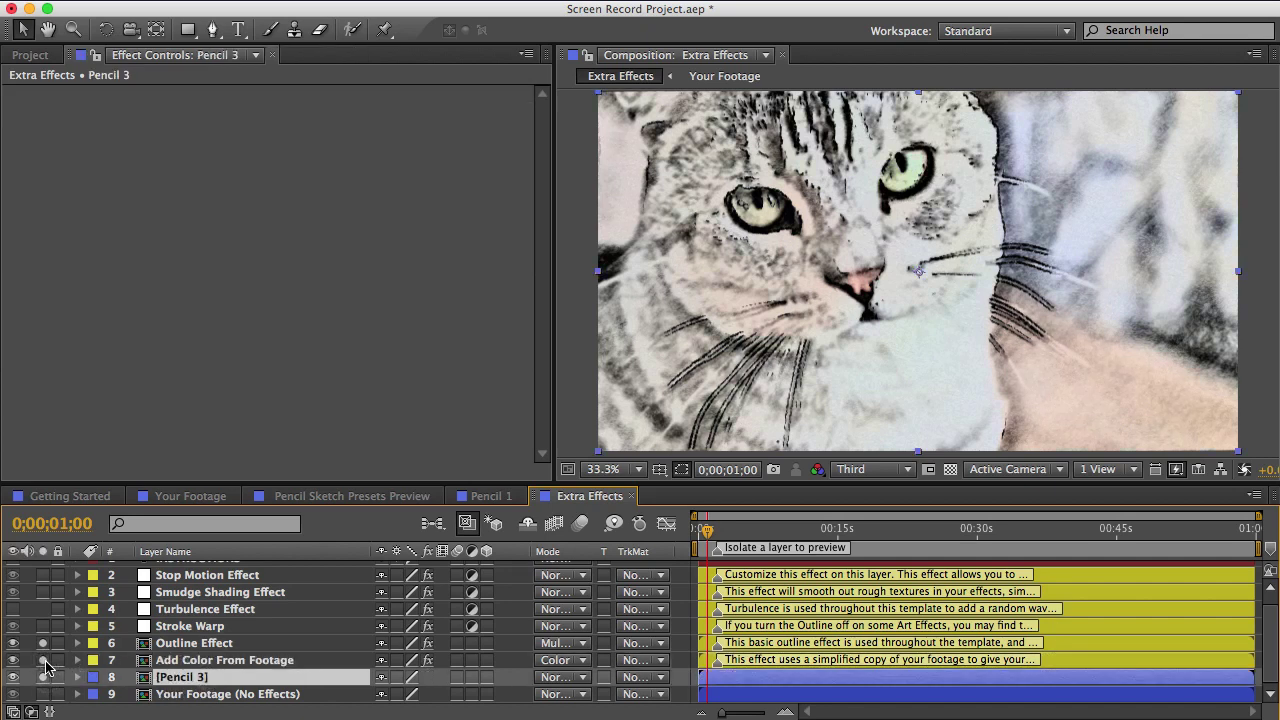